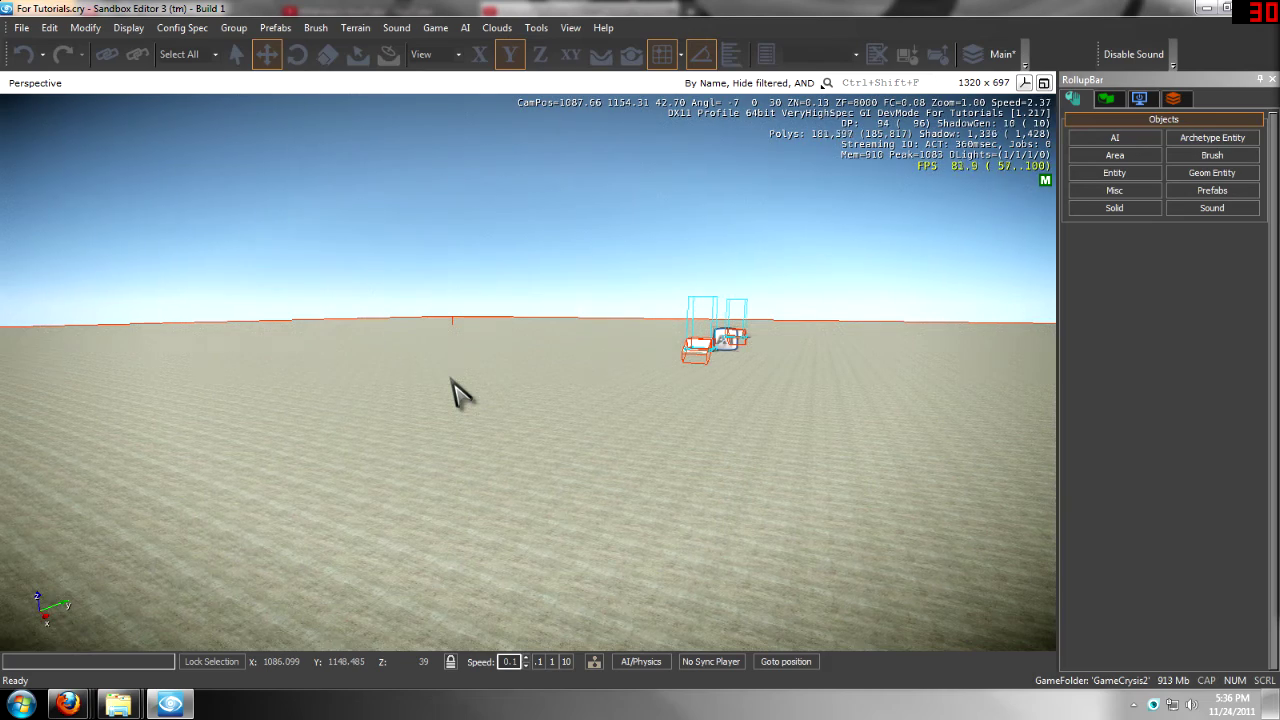
Playtest the existing ramp and block setup in game mode, running over the nearer block toward the distant one, and return to editing
right_drag(452, 380, 452, 366)
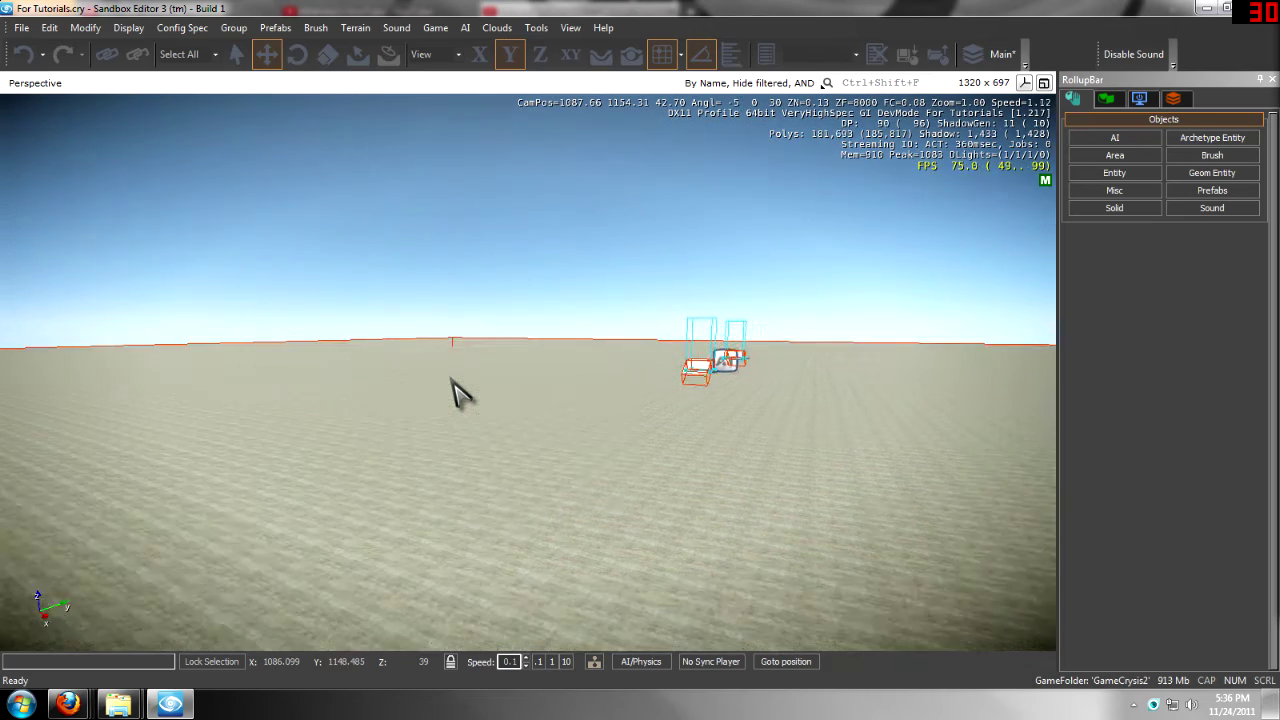
mouse_move(471, 409)
right_down()
mouse_move(470, 390)
mouse_move(478, 414)
right_up()
key(w)
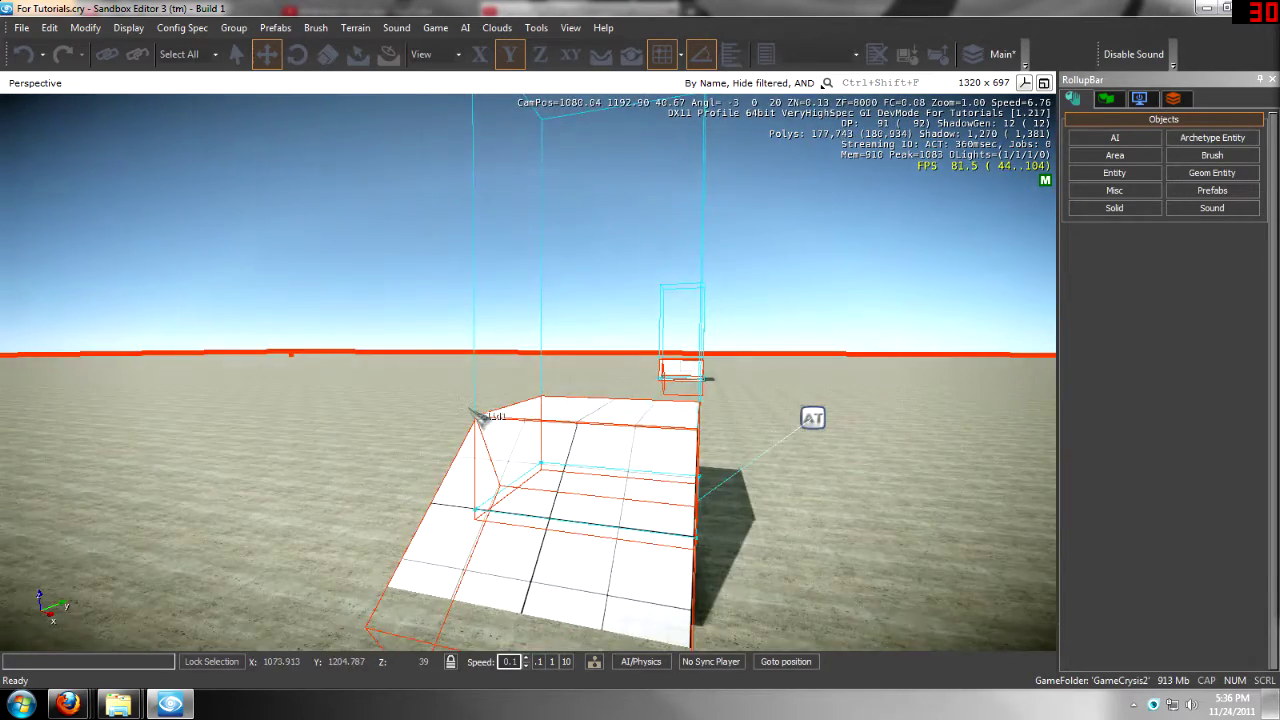
key(ctrl+g)
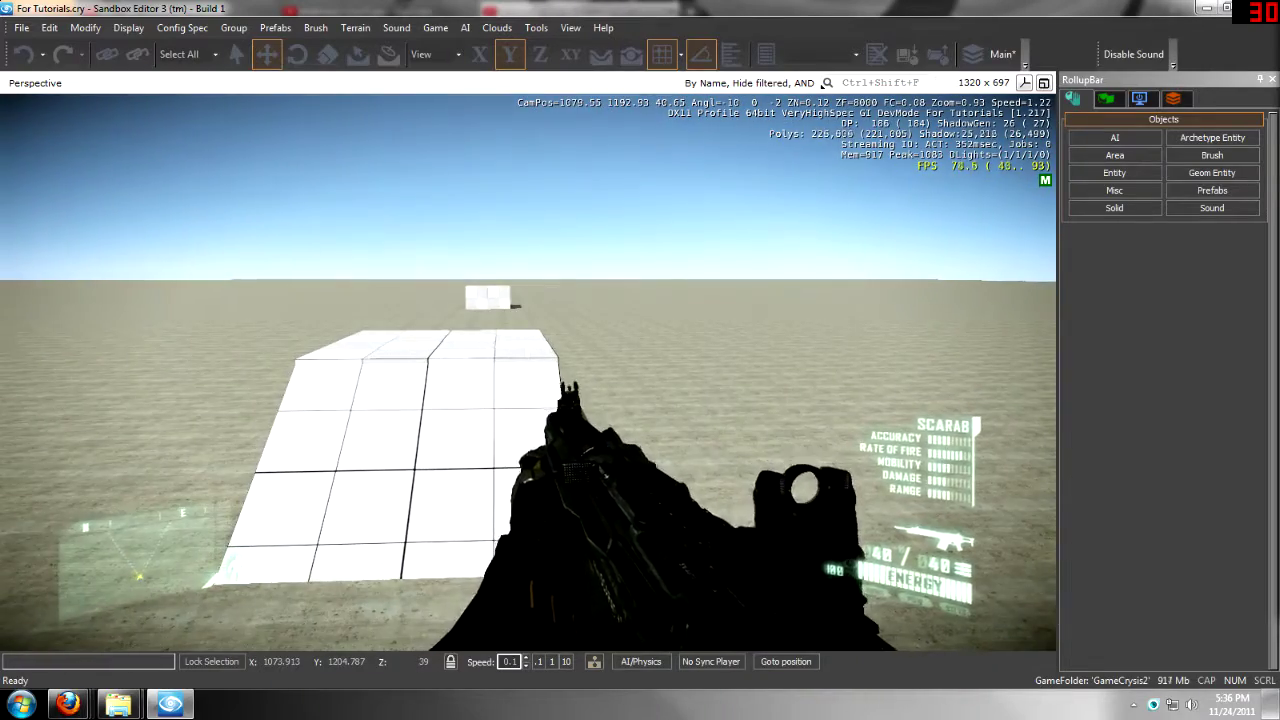
key(Escape)
key(ctrl+g)
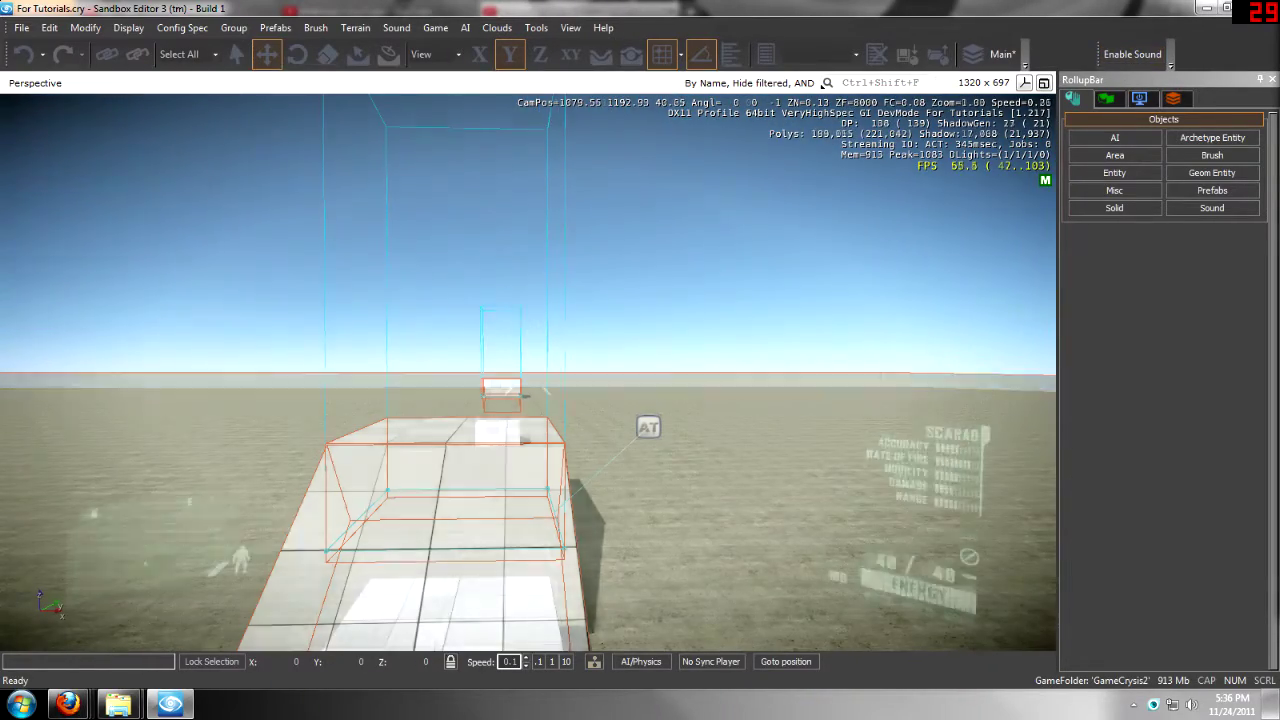
key(w)
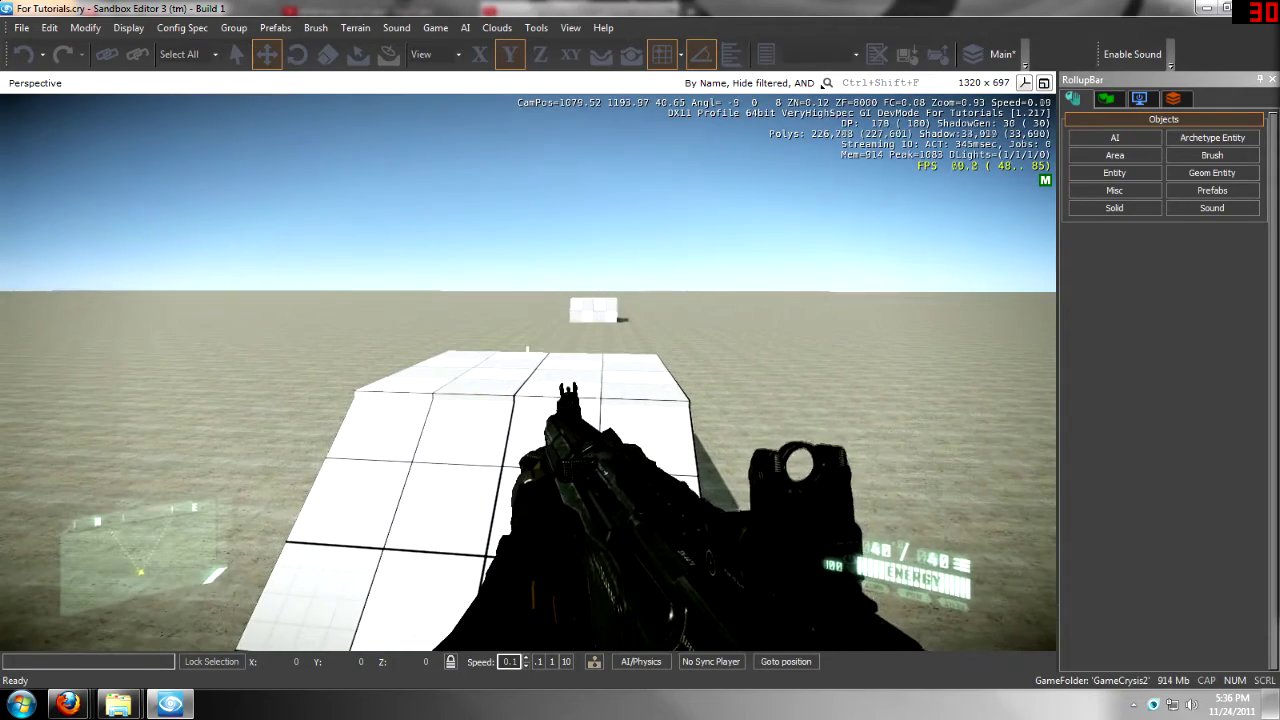
right_click(528, 372)
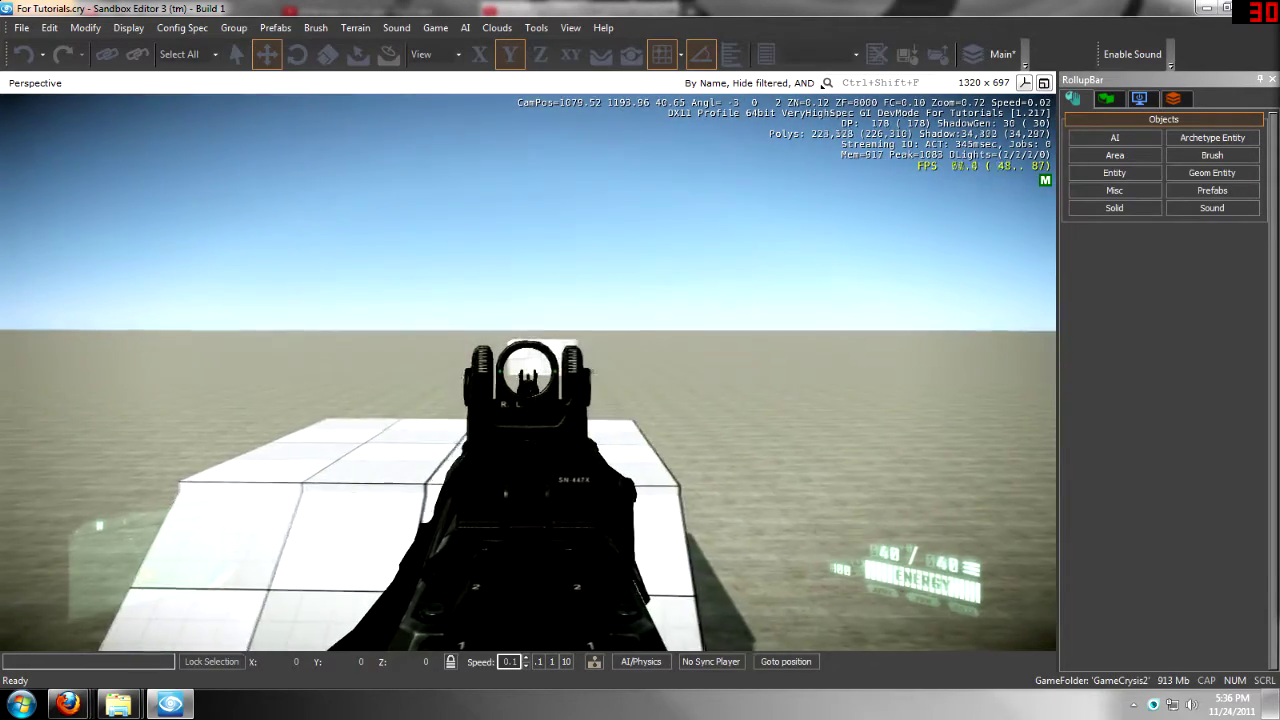
right_click(528, 372)
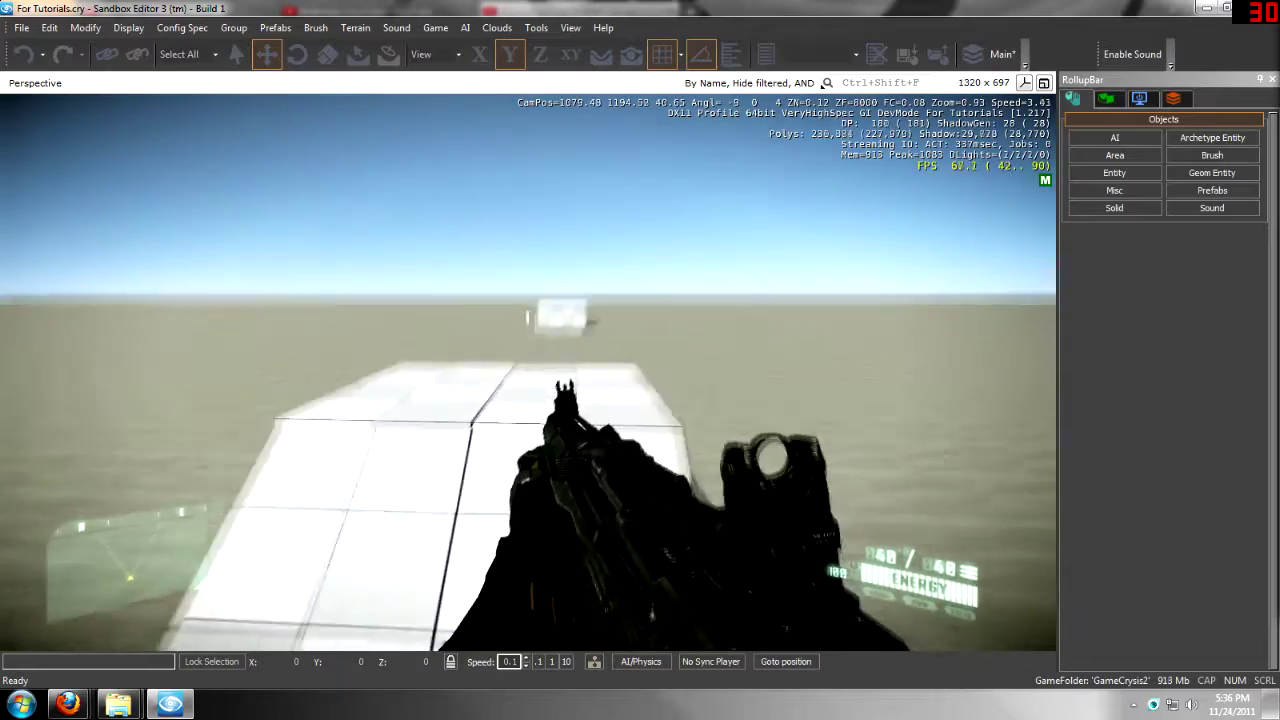
key(w)
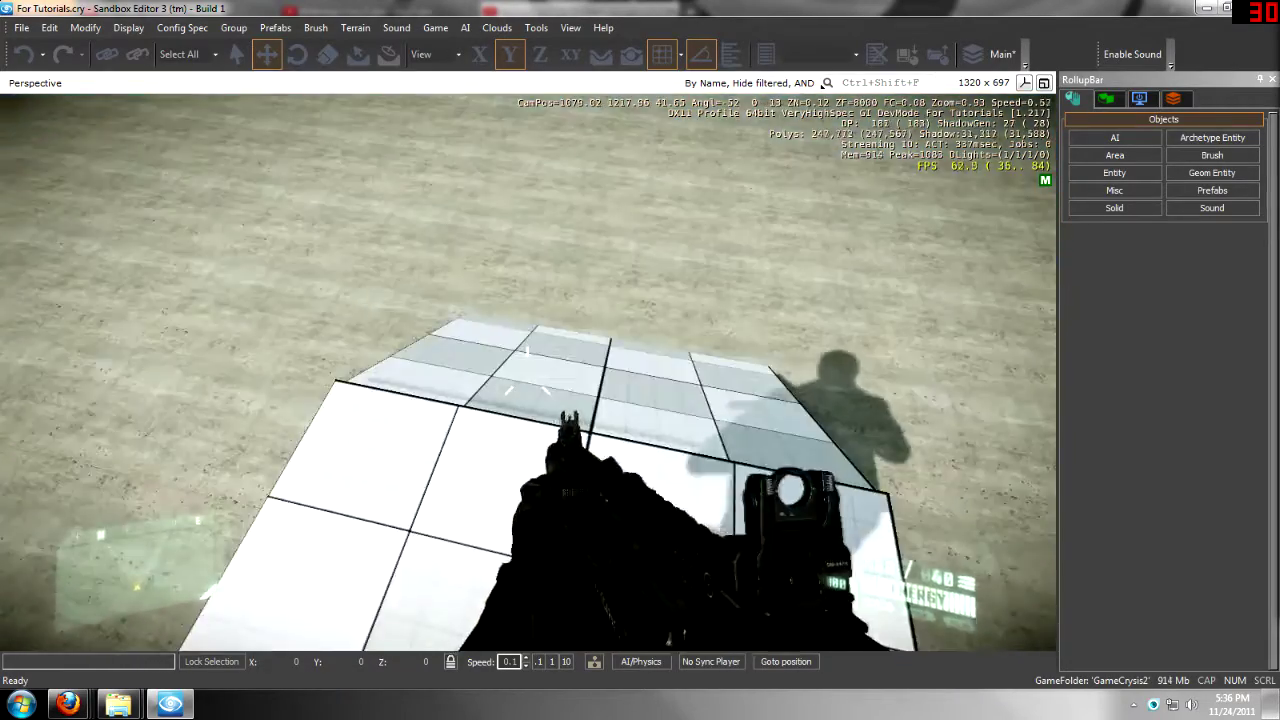
key(s)
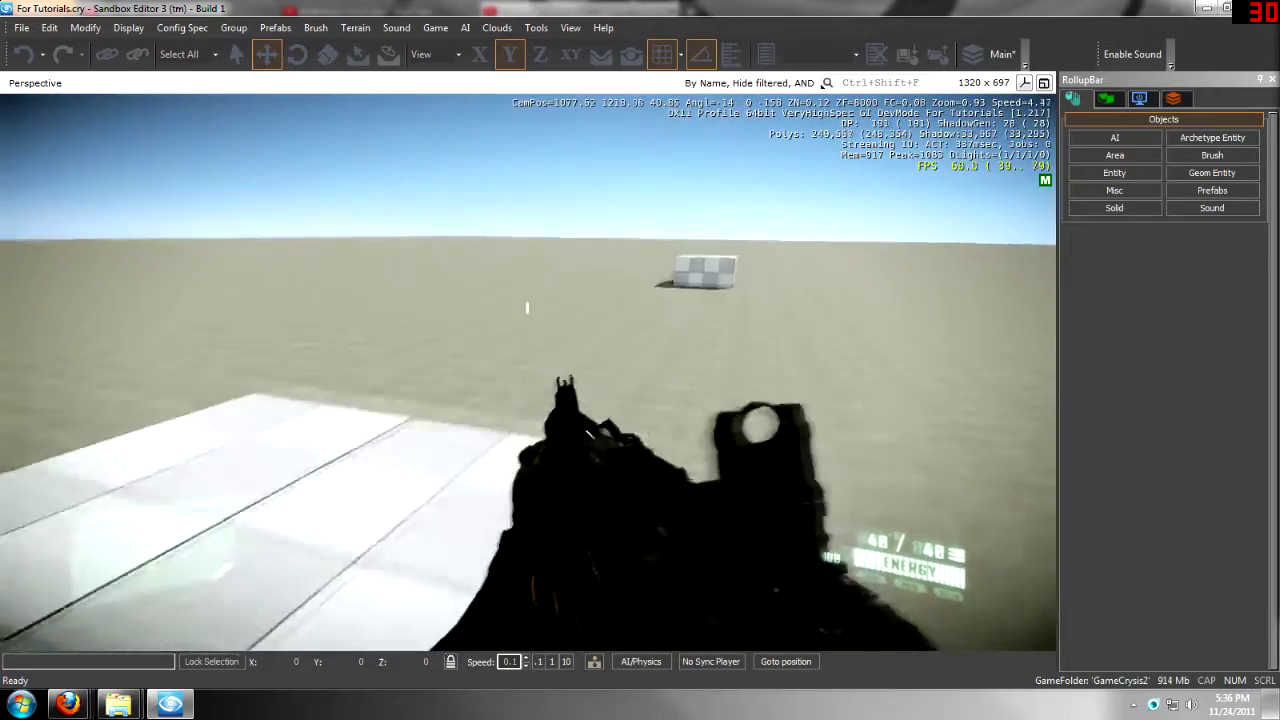
key(w)
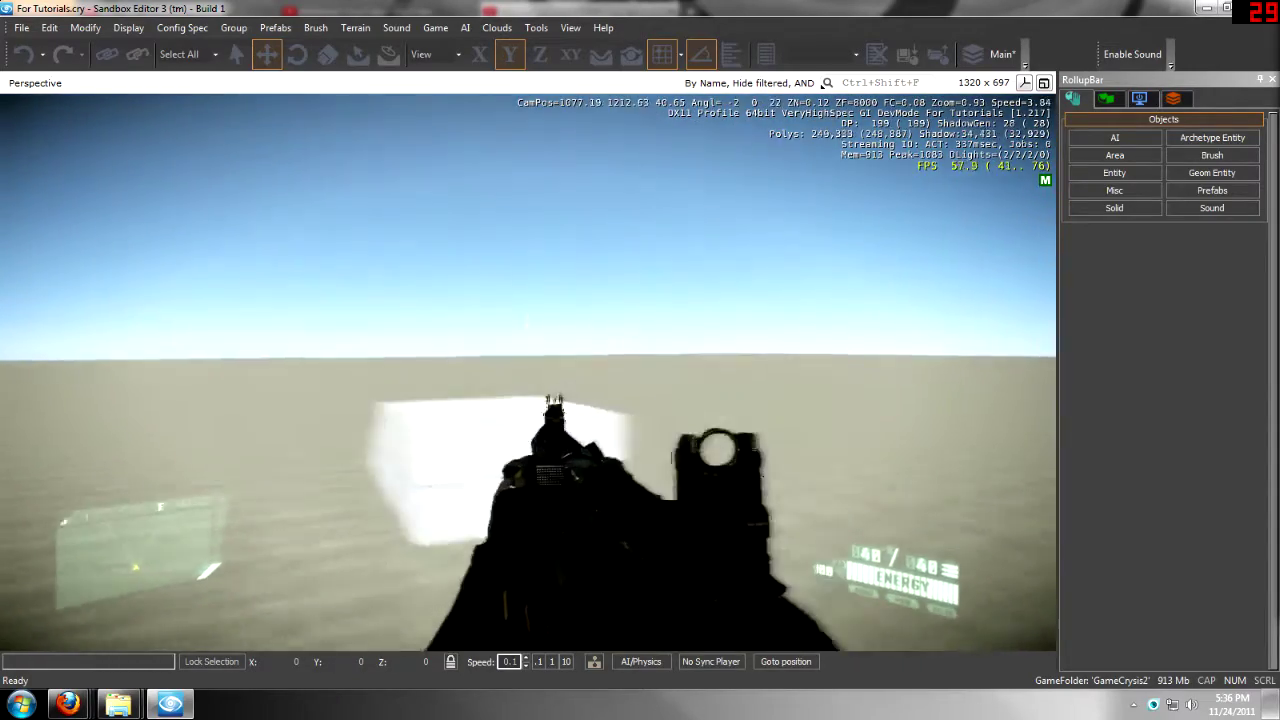
key(w)
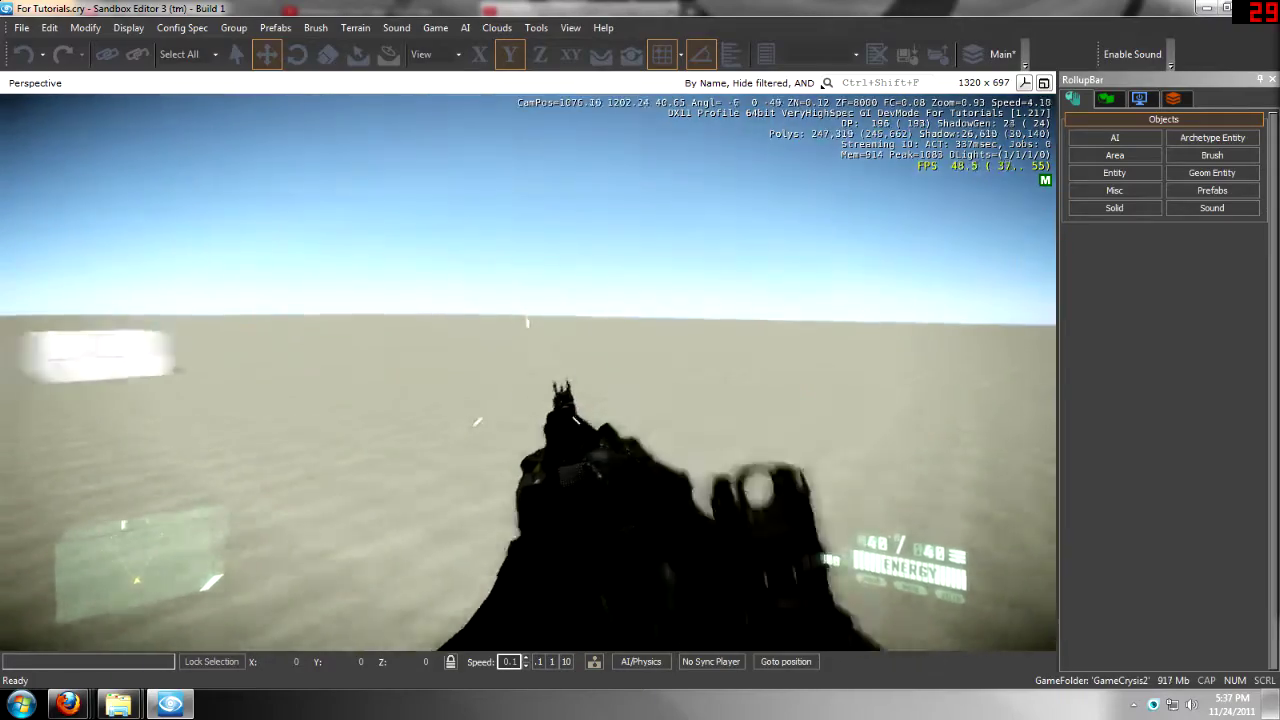
key(Escape)
Copy the nearer block together with its ramp and place the duplicate on the empty ground beside the original
key(s)
right_drag(580, 308, 510, 303)
key(w)
key(s)
key(w)
key(d)
click(292, 405)
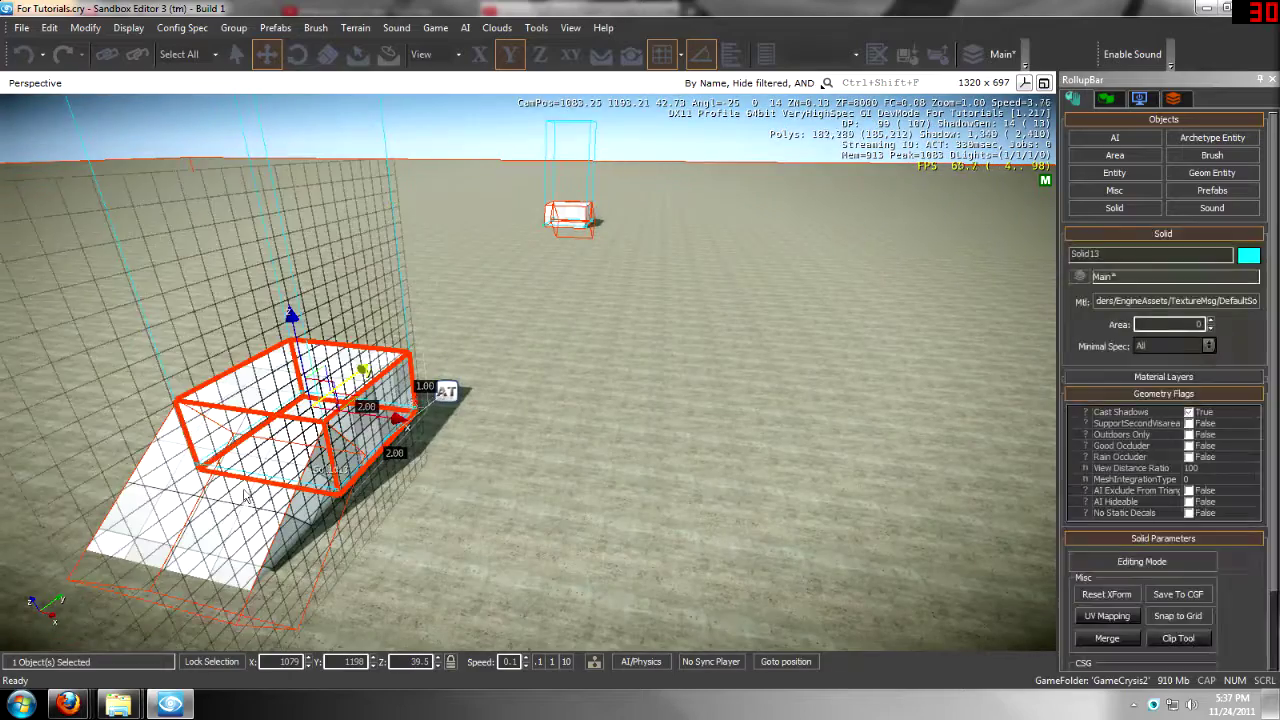
ctrl+click(219, 498)
click(305, 526)
key(w)
mouse_move(308, 532)
right_down()
mouse_move(369, 530)
mouse_move(308, 532)
right_up()
key(s)
key(w)
key(ctrl+c)
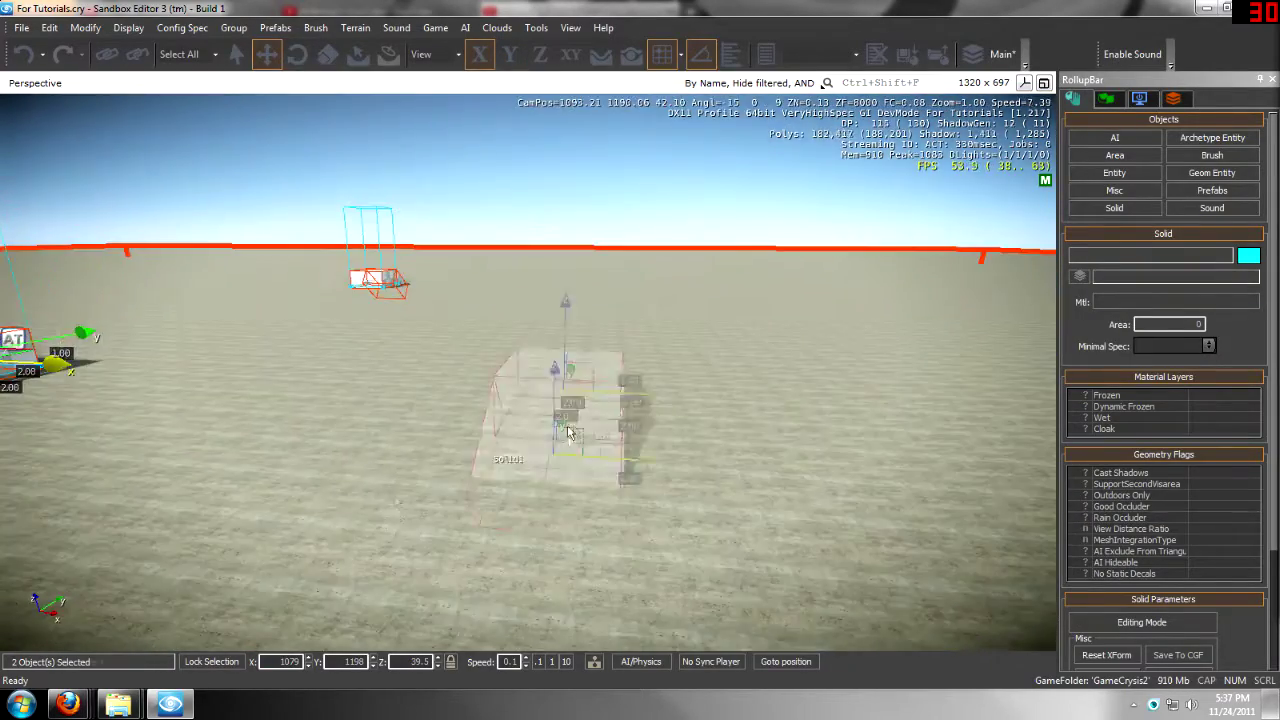
click(574, 428)
Deselect the duplicate and set the grid snapping size to 1
key(d)
mouse_move(672, 408)
right_down()
mouse_move(634, 442)
mouse_move(684, 414)
mouse_move(752, 417)
right_up()
click(672, 408)
key(w)
key(w)
key(s)
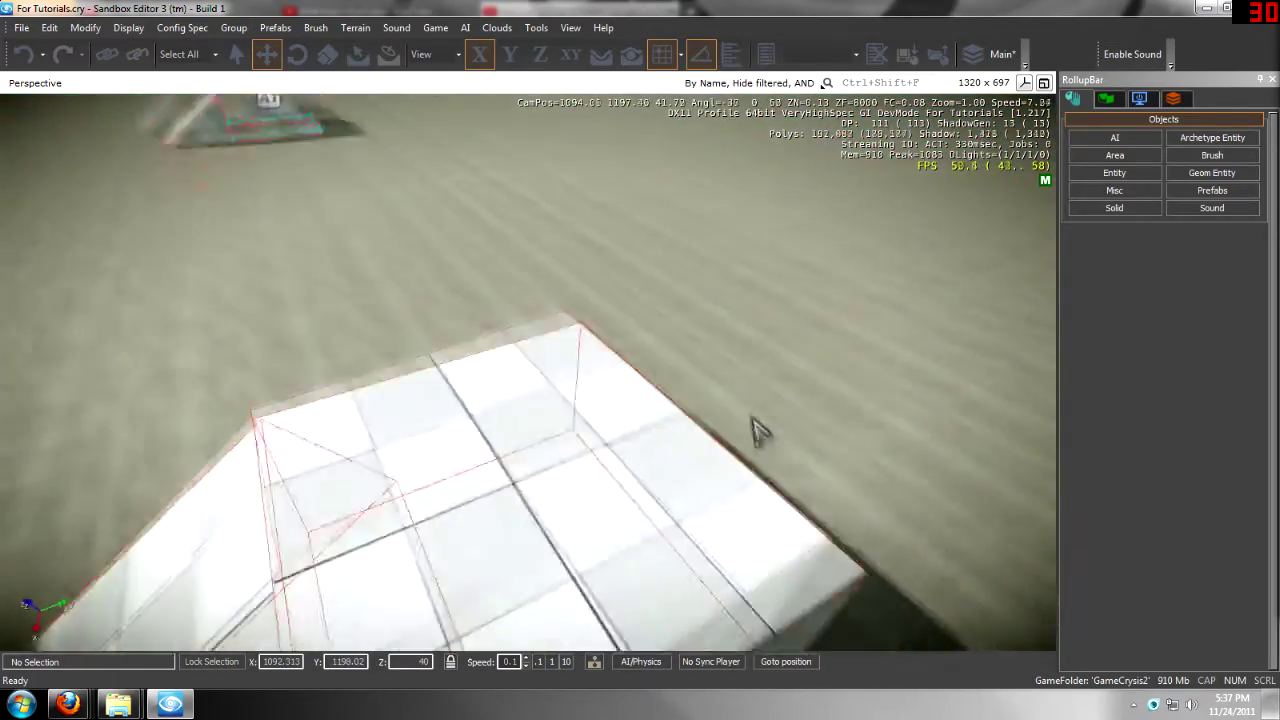
key(s)
key(s)
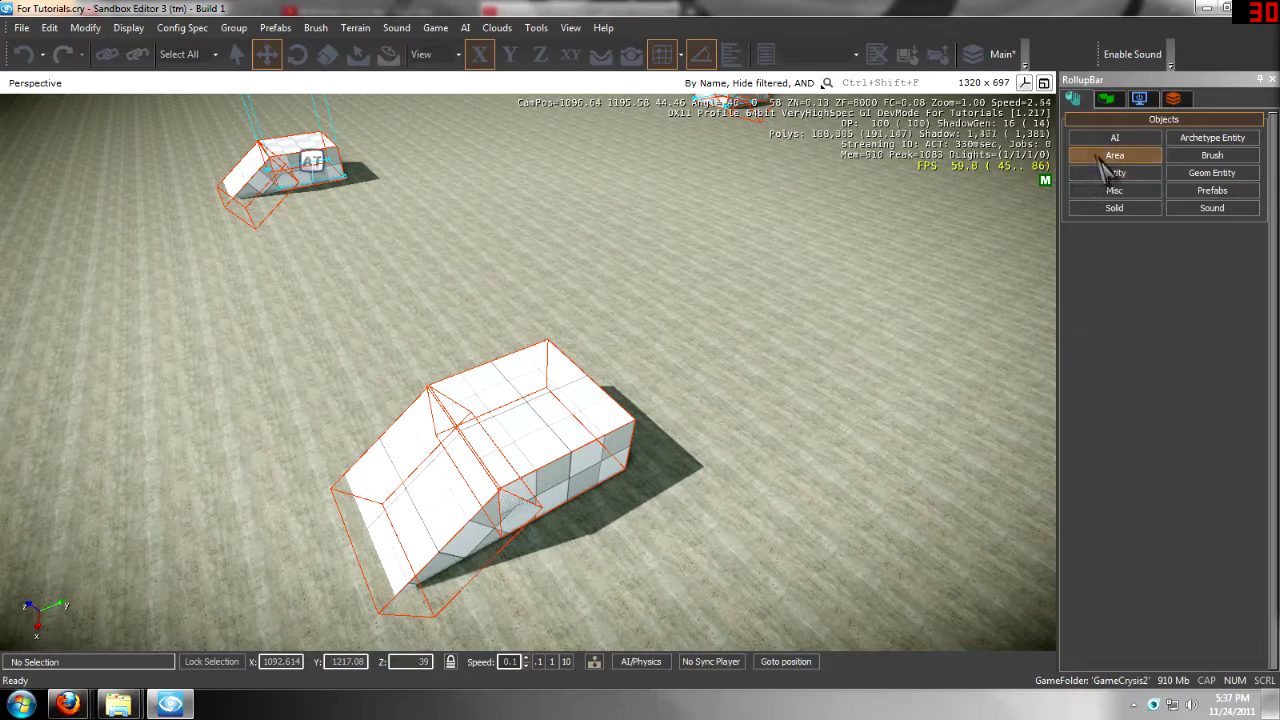
click(1101, 157)
click(681, 55)
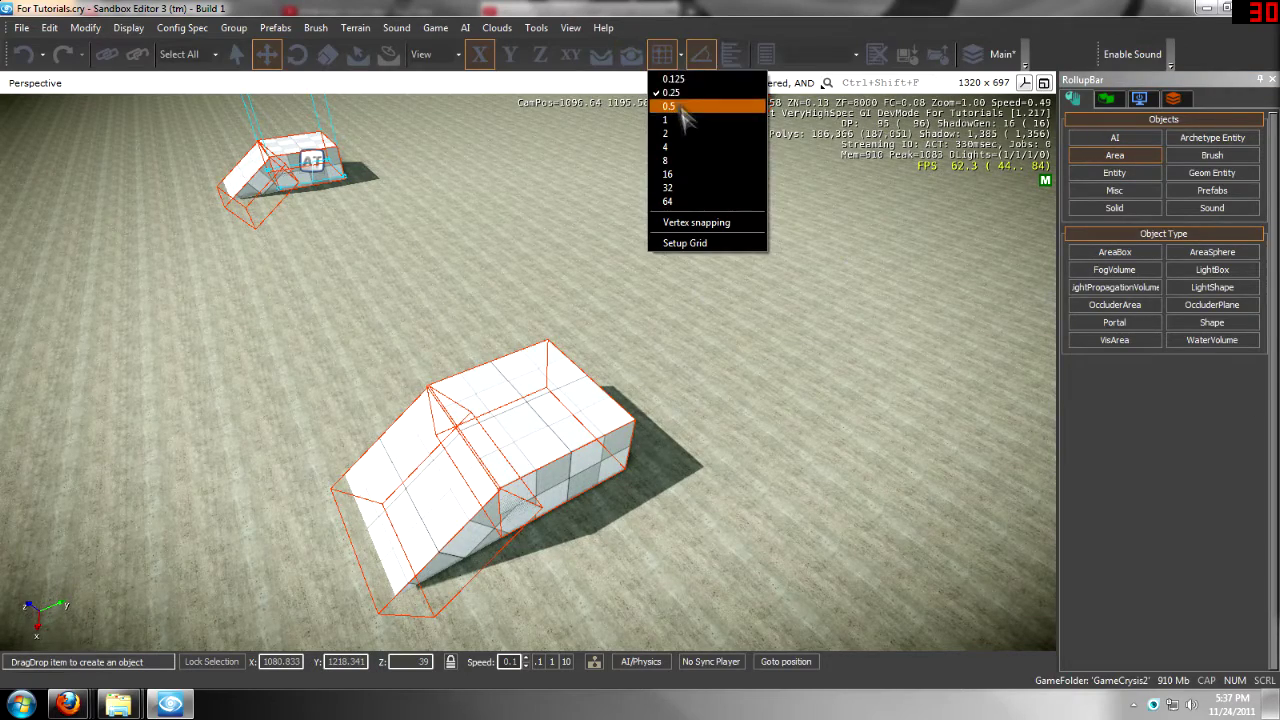
click(676, 110)
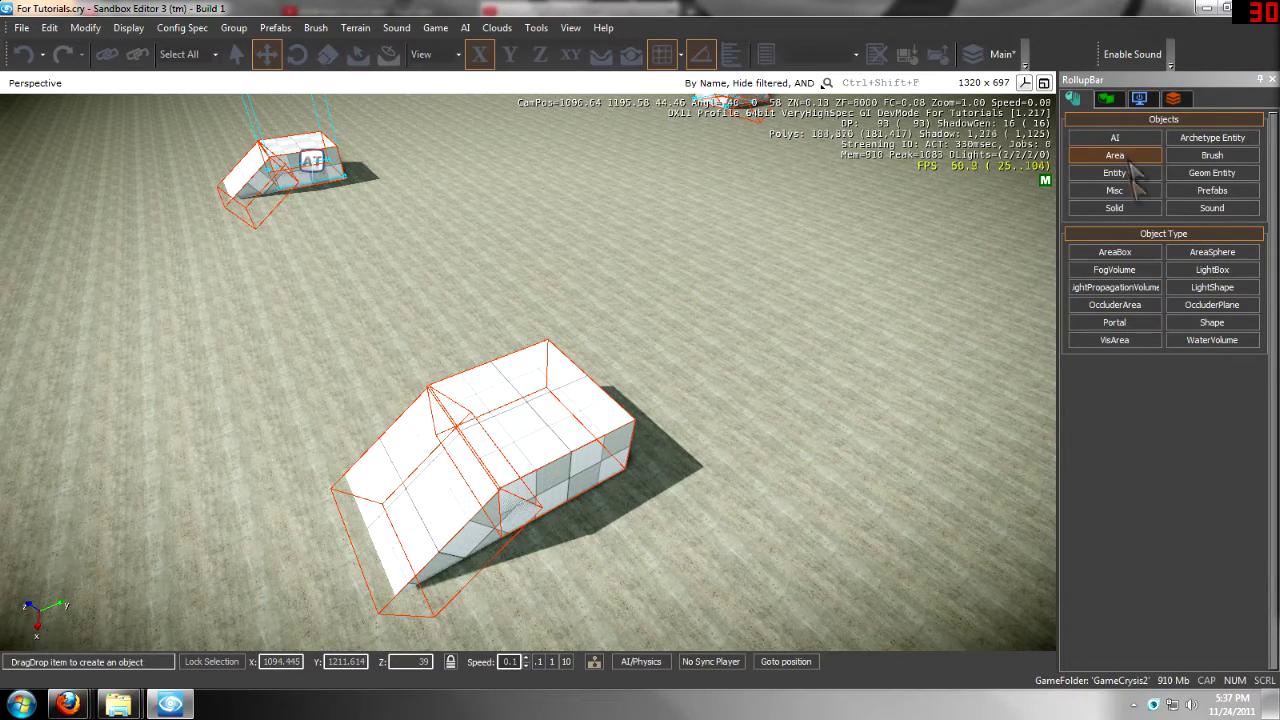
click(1199, 324)
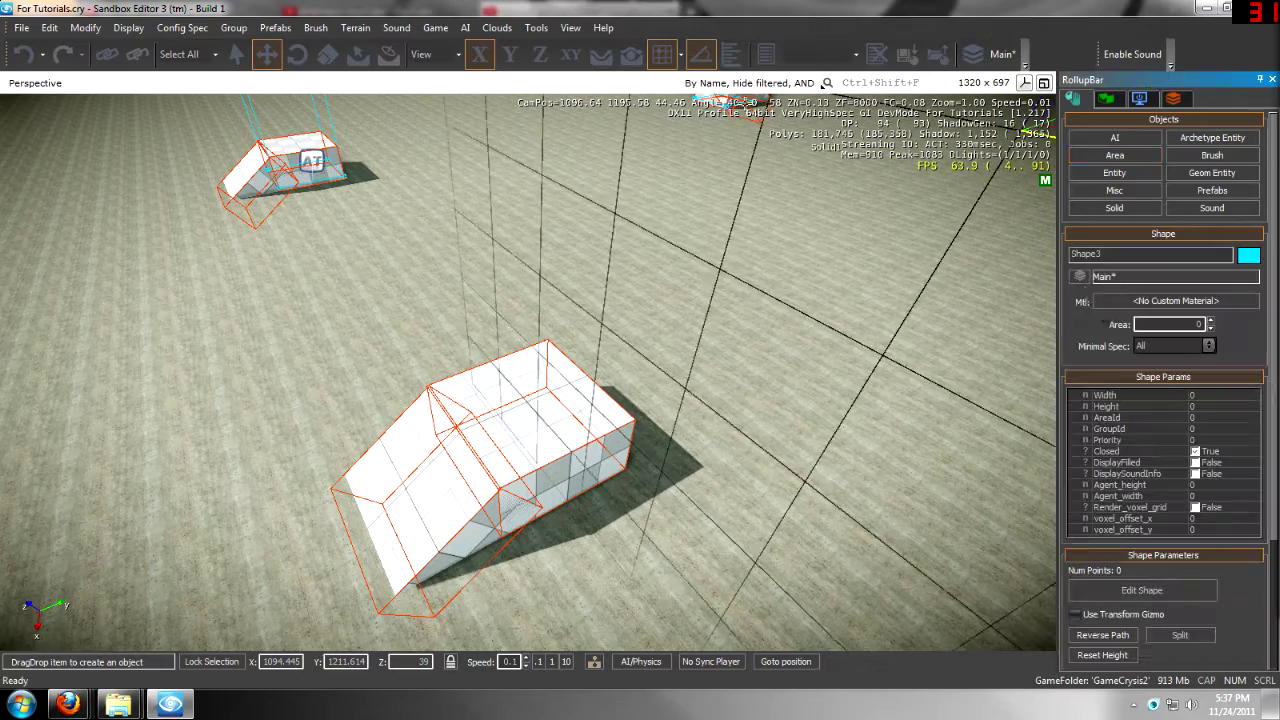
right_drag(460, 396, 460, 396)
key(w)
key(a)
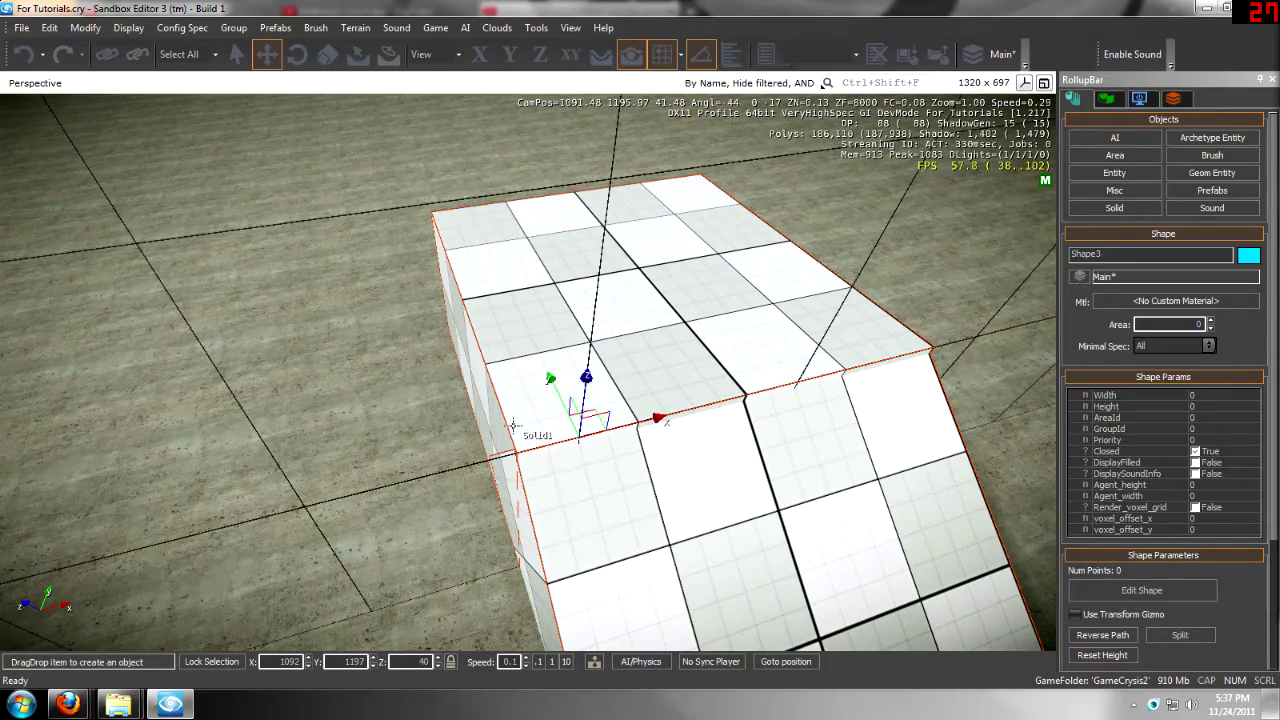
right_drag(374, 460, 374, 460)
key(d)
right_drag(498, 394, 498, 394)
key(a)
key(s)
key(Escape)
Align the copied block and ramp to the grid and lower the block to Z 39
click(606, 334)
ctrl+click(628, 407)
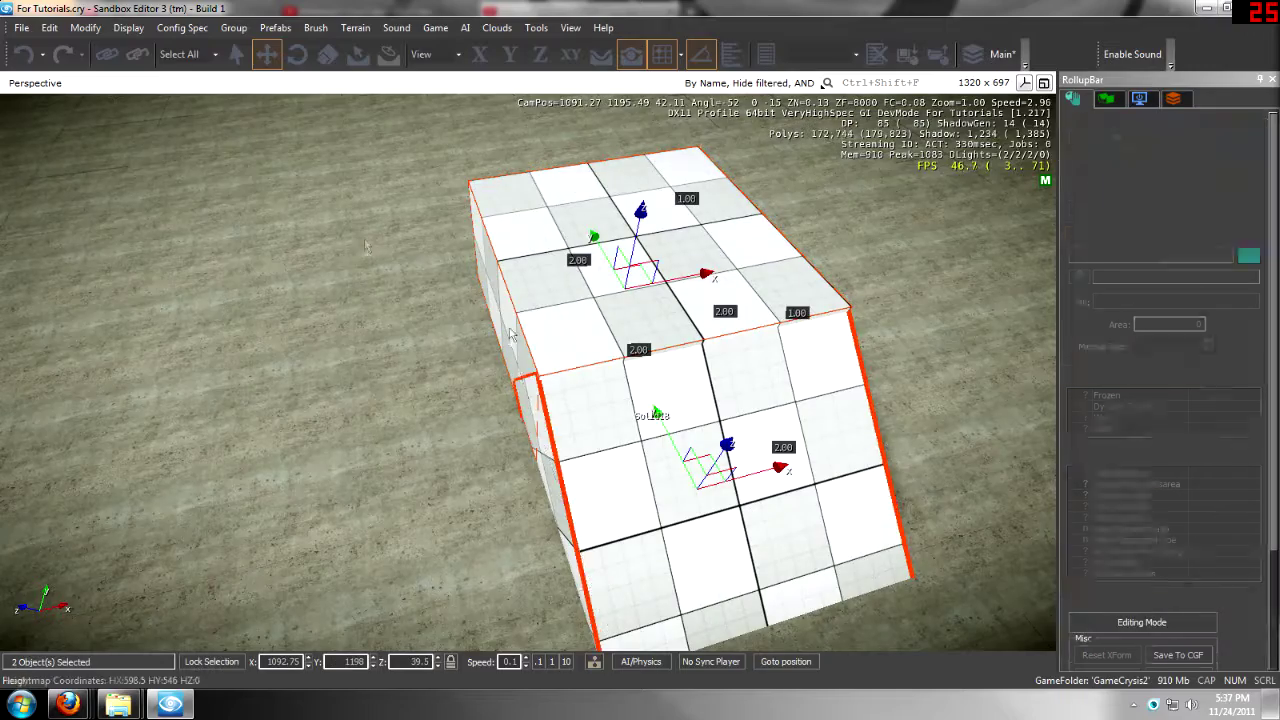
click(97, 32)
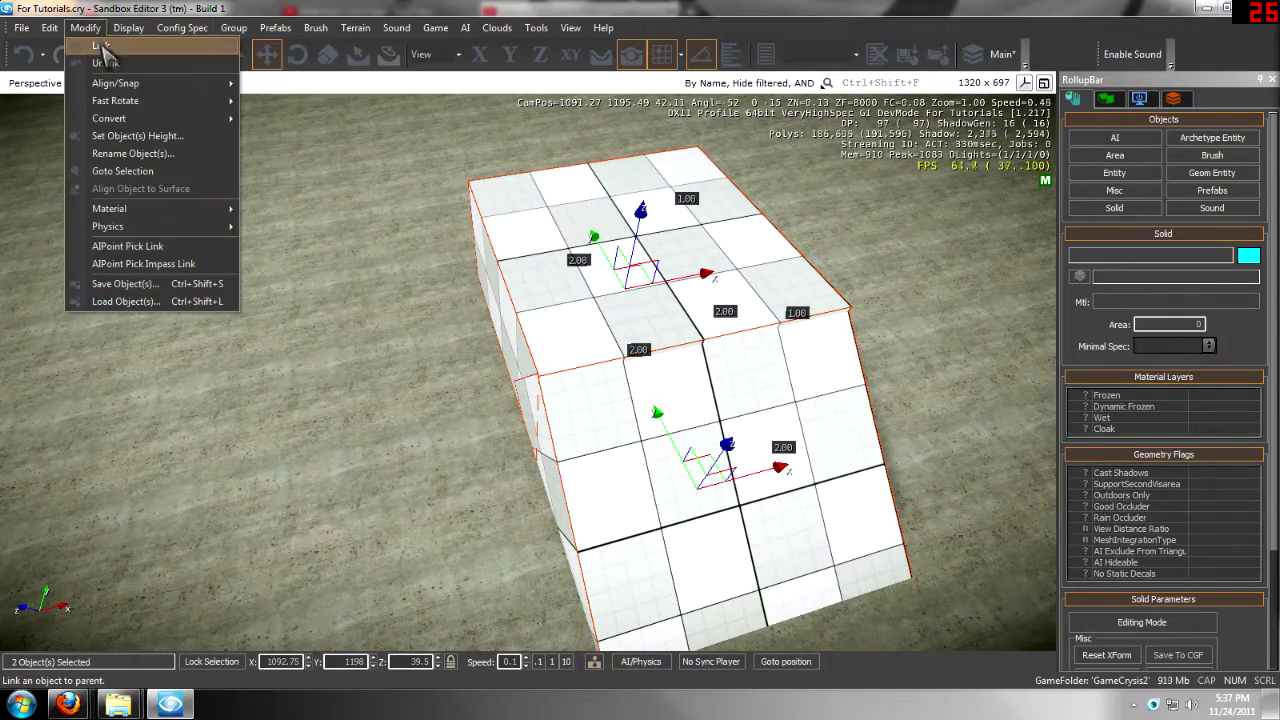
click(258, 90)
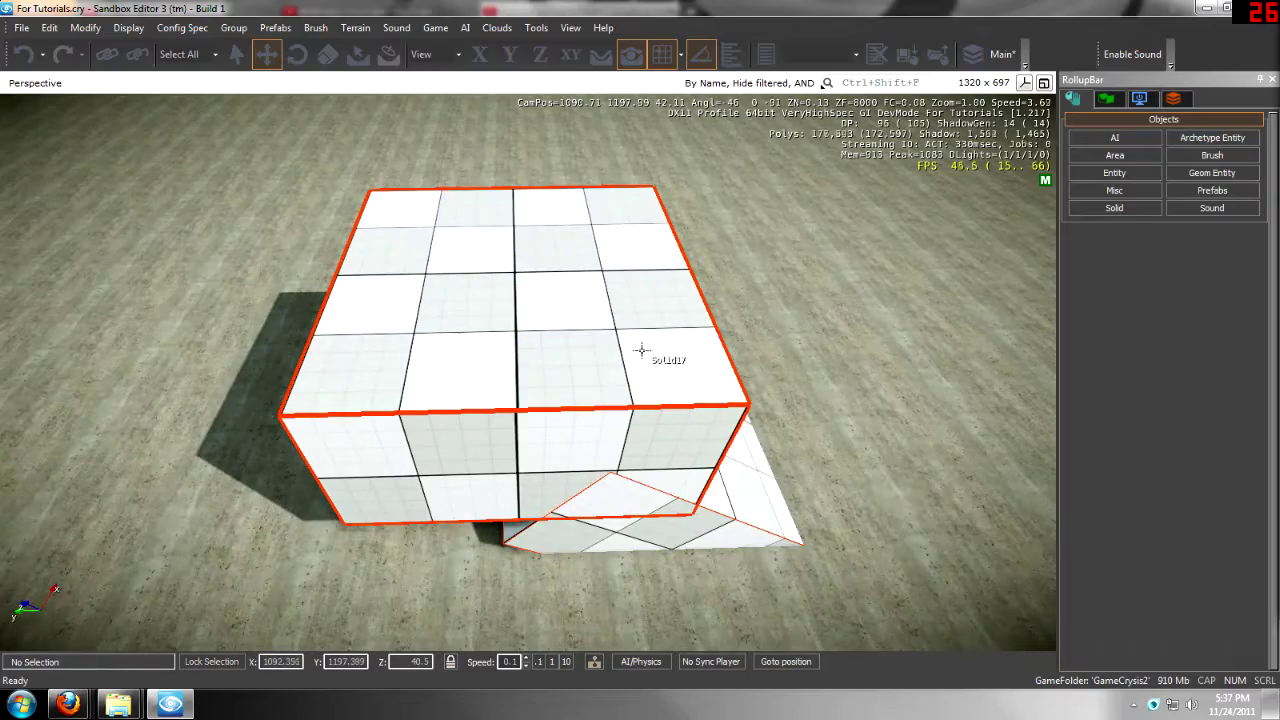
click(641, 349)
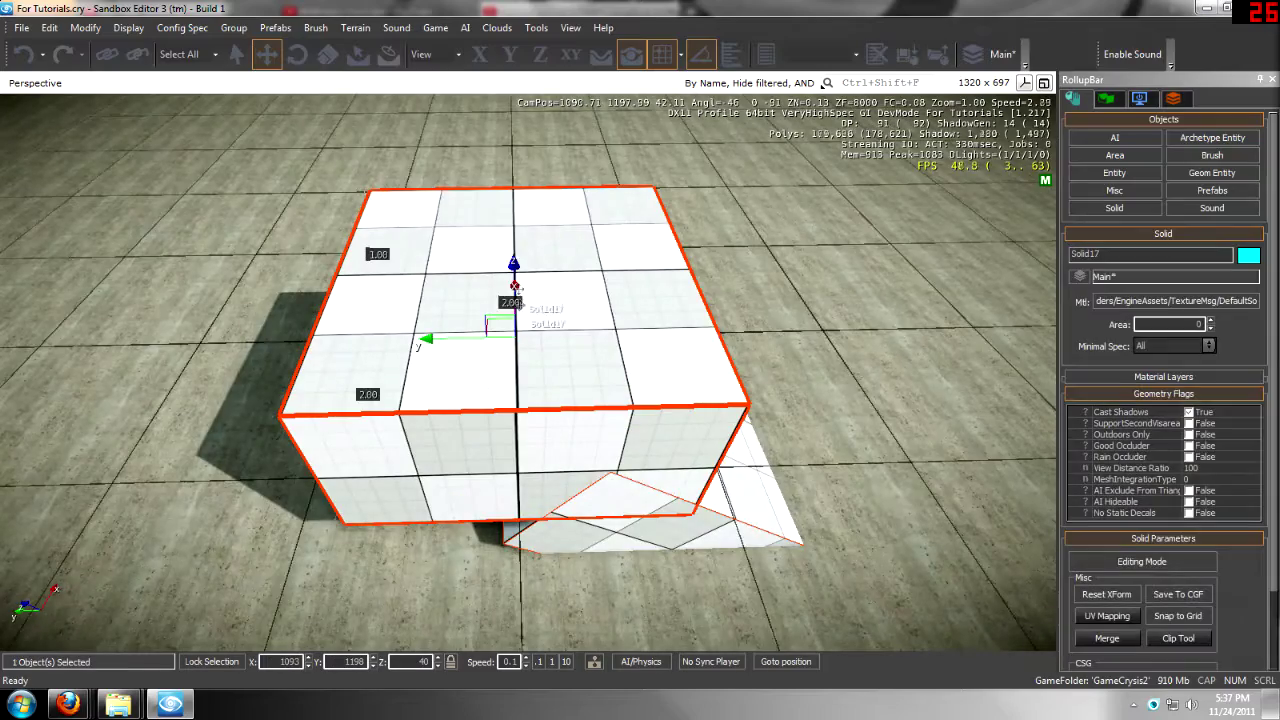
drag(513, 266, 514, 287)
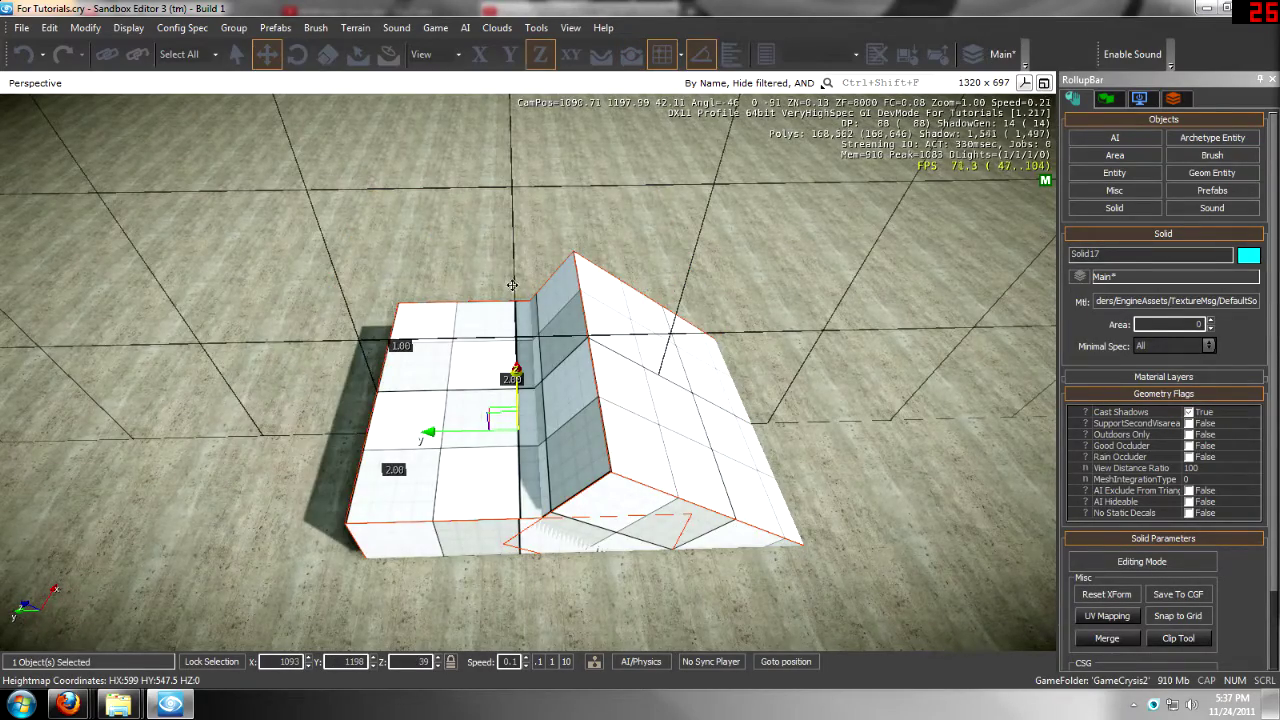
Set the grid snapping size to 0.5 and move the copied ramp down to Z 38.5 and out against the block's front edge
click(631, 393)
mouse_move(655, 367)
mouse_down()
mouse_move(643, 437)
mouse_move(659, 362)
mouse_up()
click(680, 55)
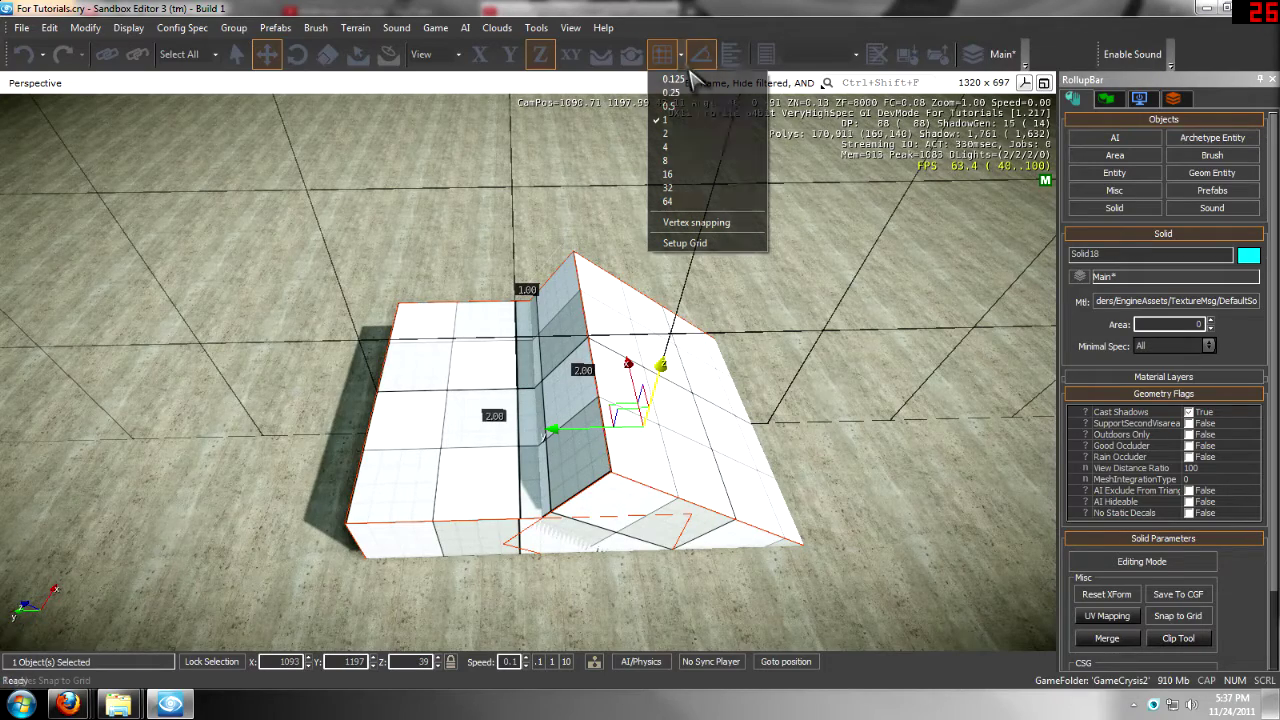
click(684, 107)
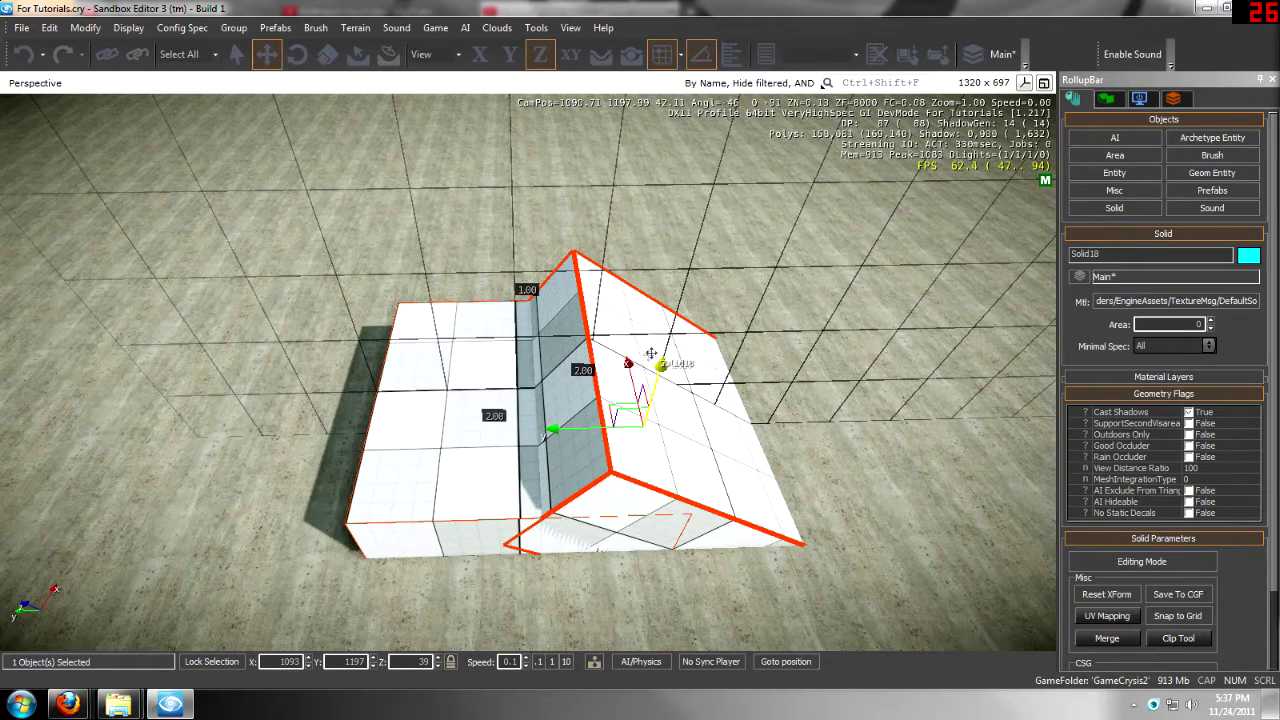
drag(660, 365, 654, 410)
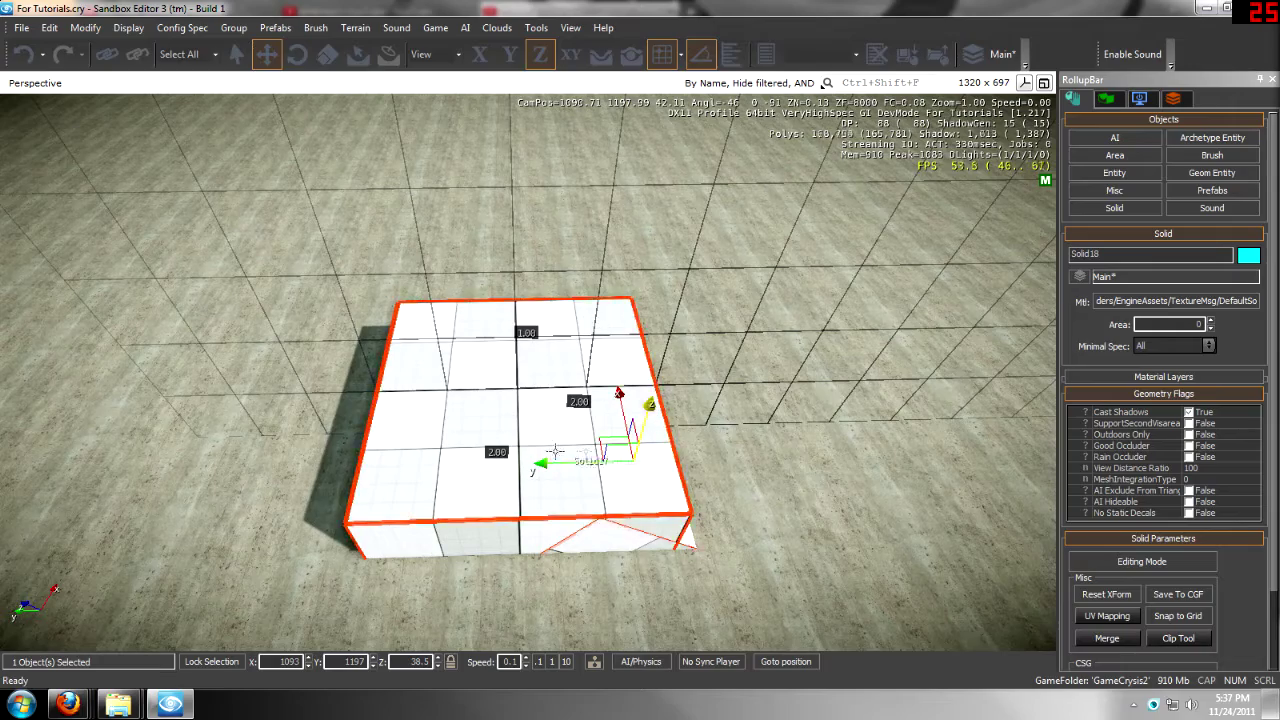
drag(562, 465, 643, 466)
key(d)
right_drag(643, 466, 637, 432)
key(Escape)
click(637, 432)
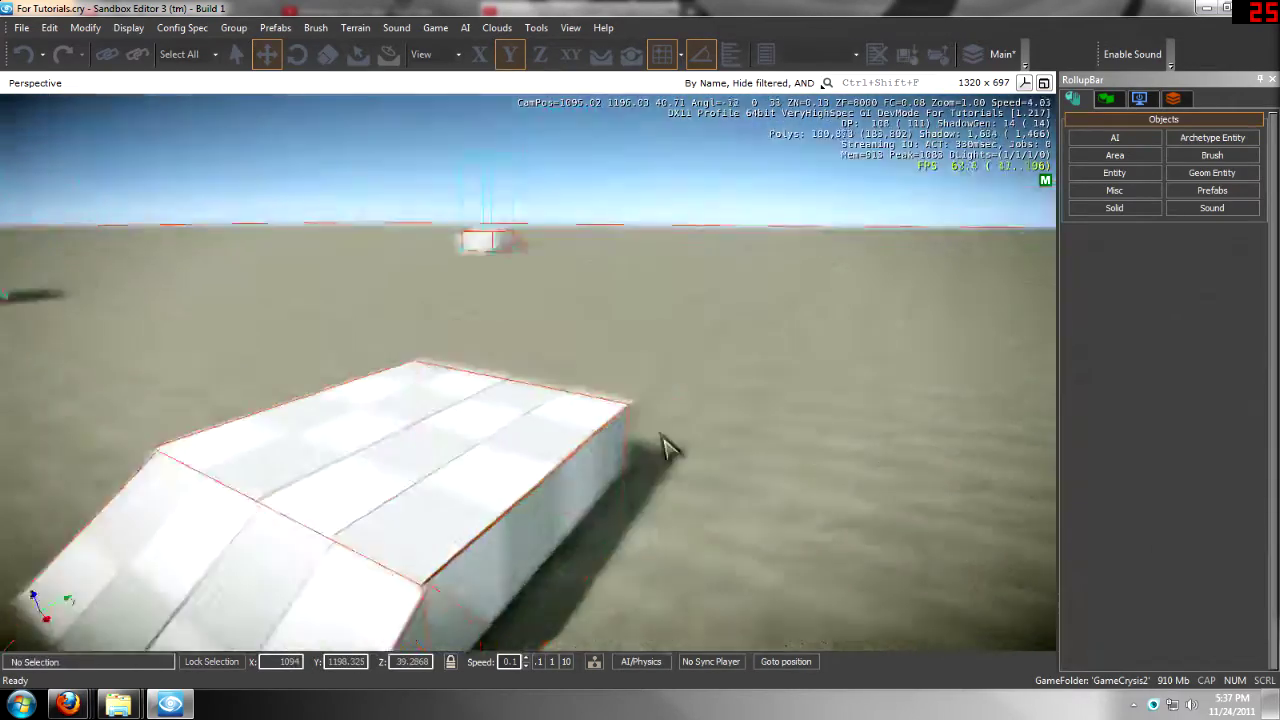
Create a closed four-point area Shape around the top corners of the copied block
click(1114, 155)
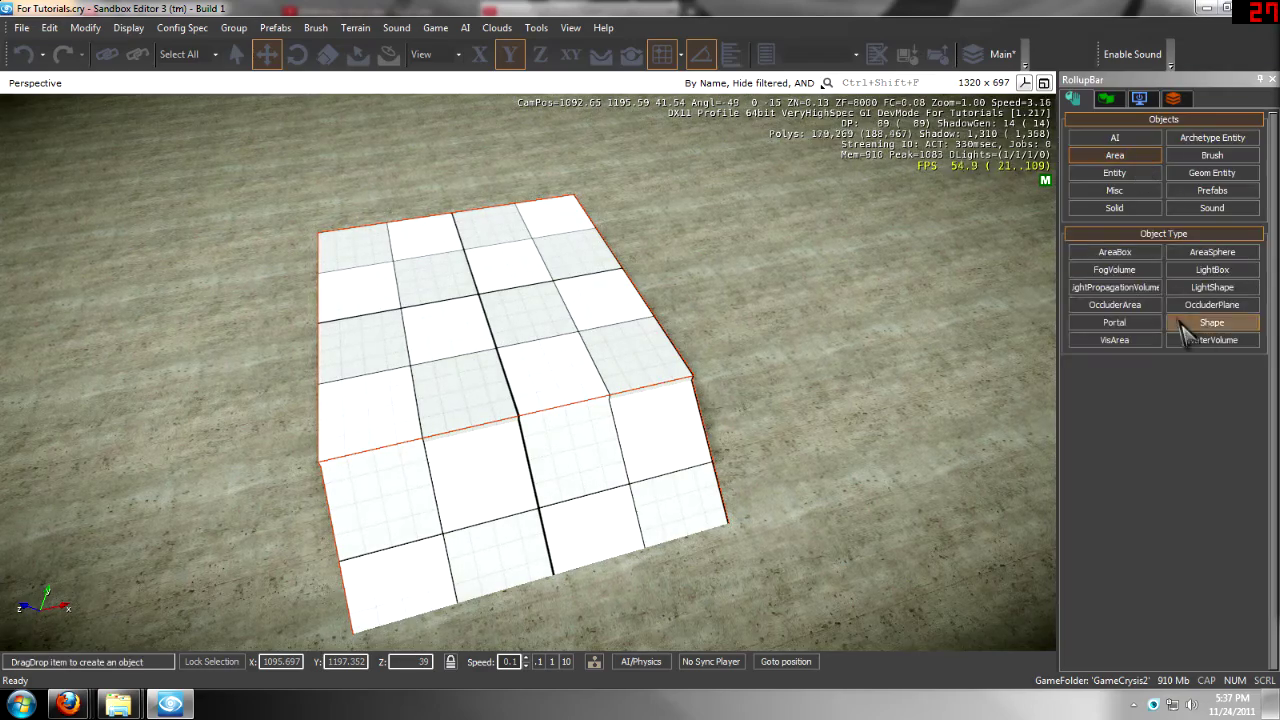
click(1212, 335)
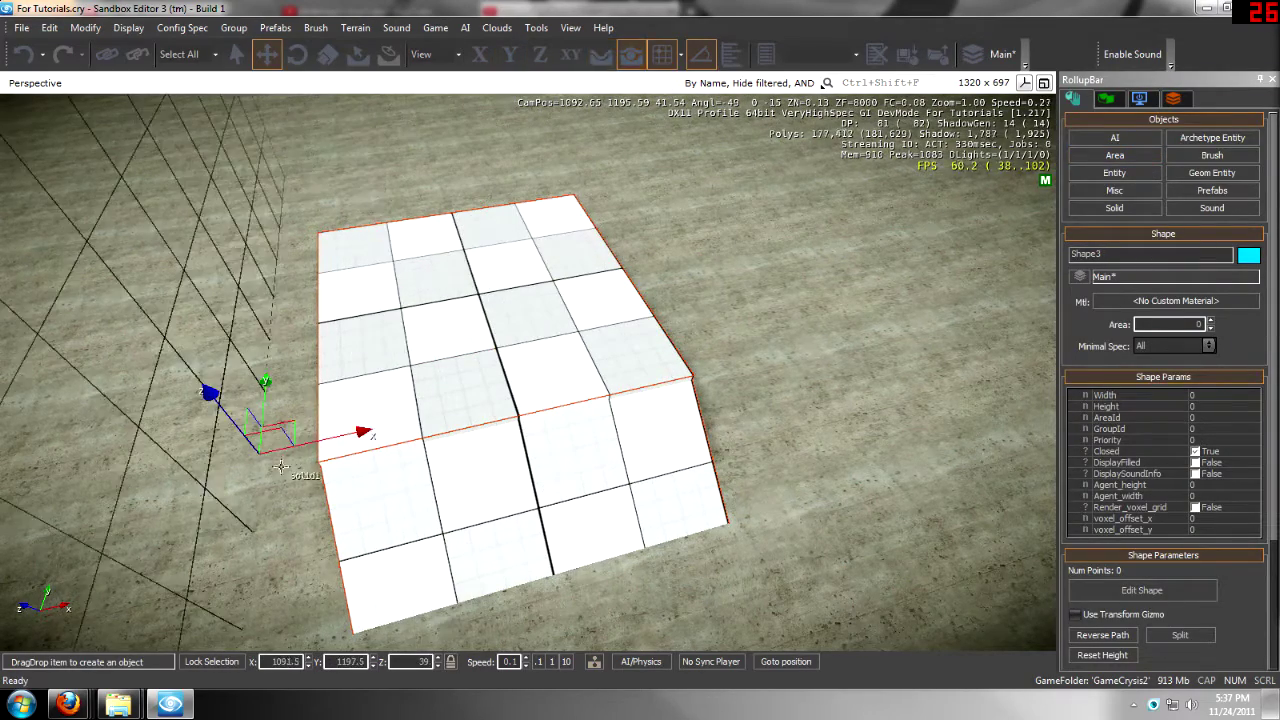
click(314, 428)
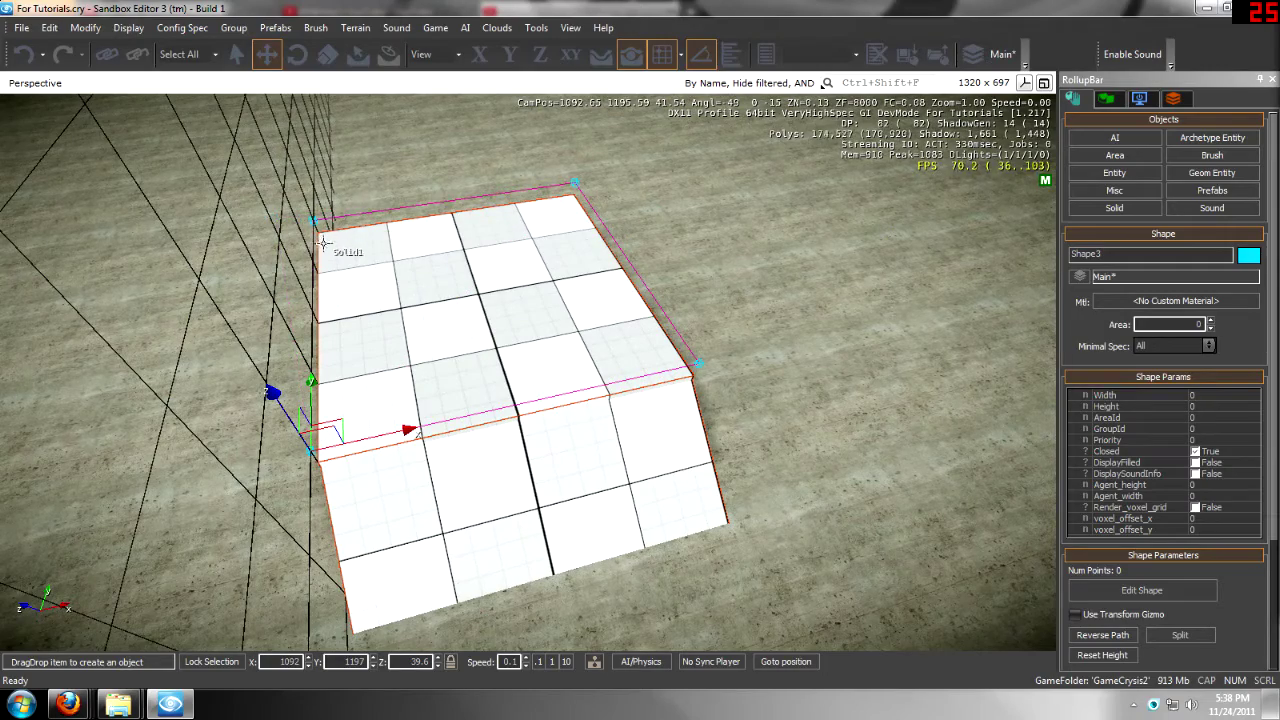
key(d)
mouse_move(316, 258)
right_down()
mouse_move(302, 256)
mouse_move(329, 273)
mouse_move(328, 261)
right_up()
key(w)
key(s)
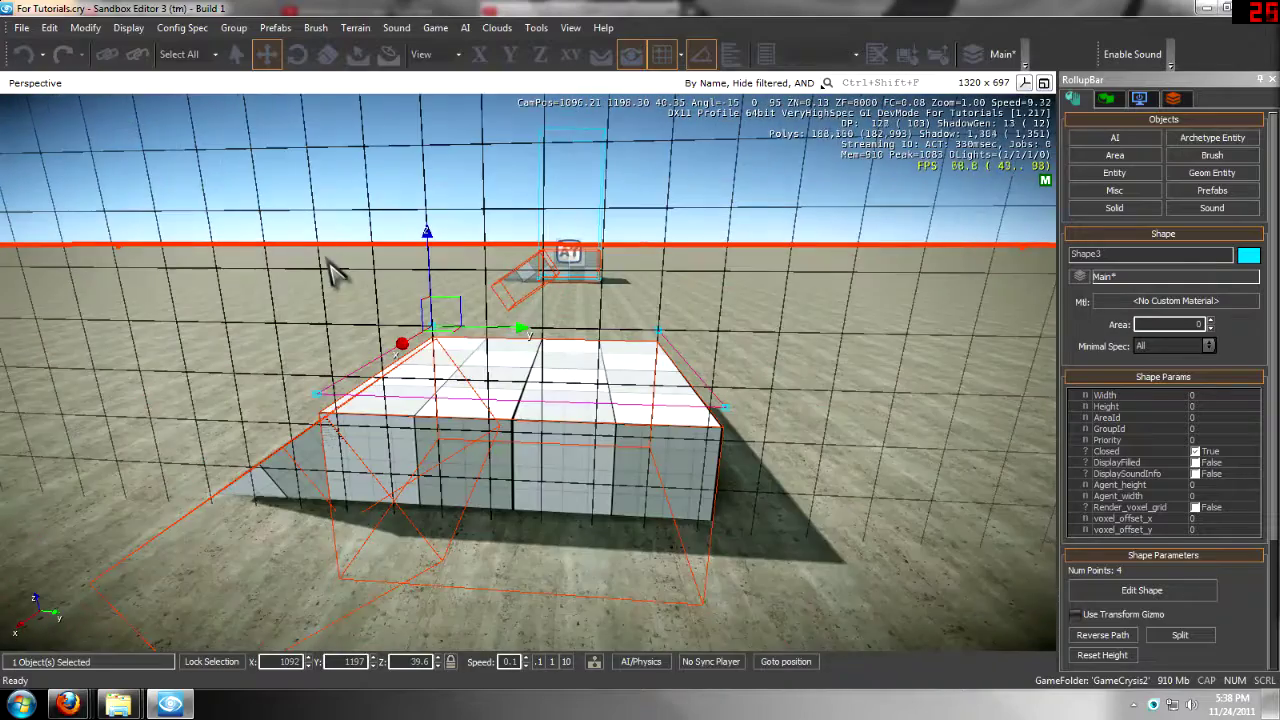
Set the area shape's height to 4.8 and lower the shape to Z 39.1
click(1217, 406)
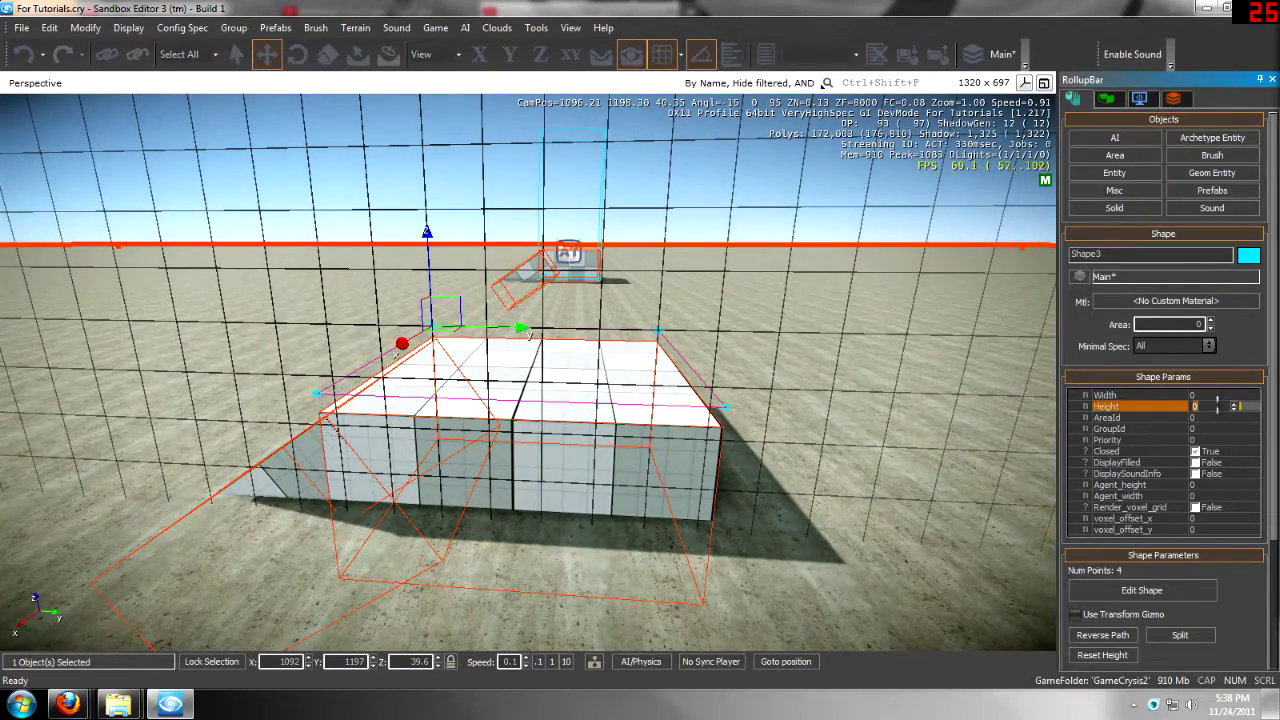
drag(1240, 385, 1240, 373)
key(s)
mouse_move(812, 364)
right_down()
mouse_move(806, 349)
mouse_move(827, 363)
right_up()
key(a)
click(827, 363)
click(669, 418)
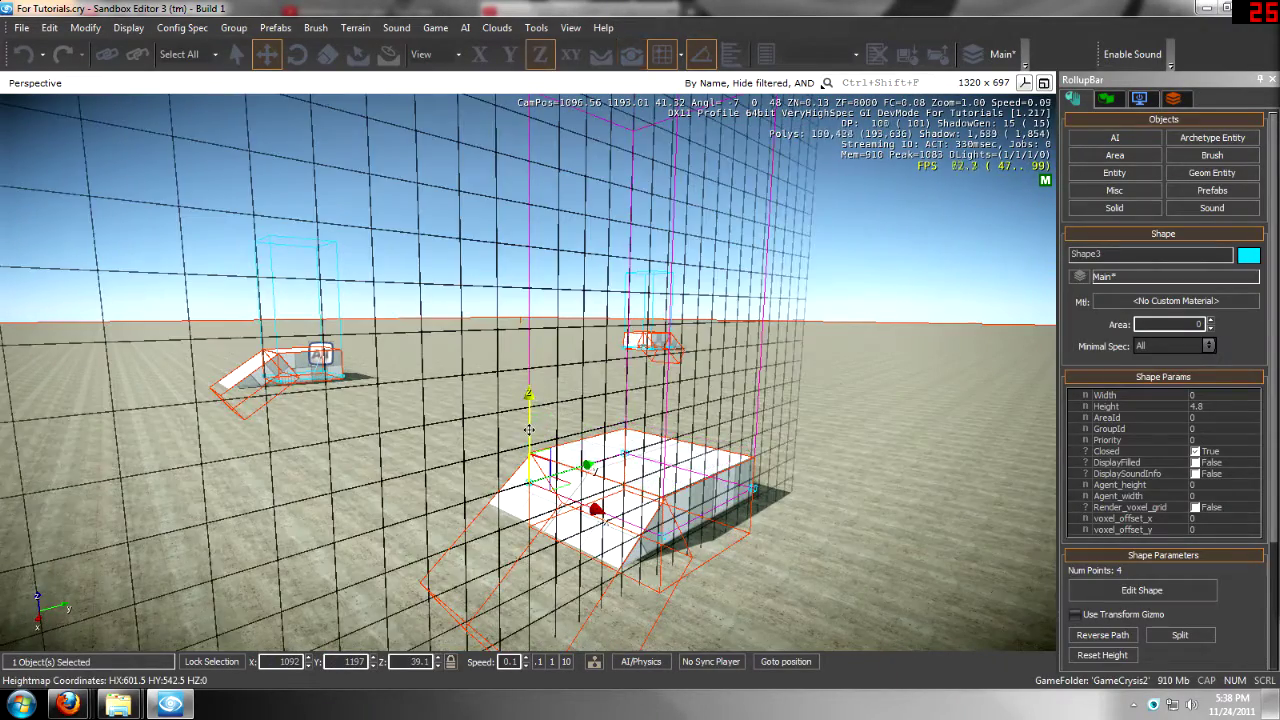
Group the copied block and its ramp under the name Platform
key(w)
right_drag(529, 430, 528, 480)
click(529, 477)
key(s)
key(s)
click(528, 480)
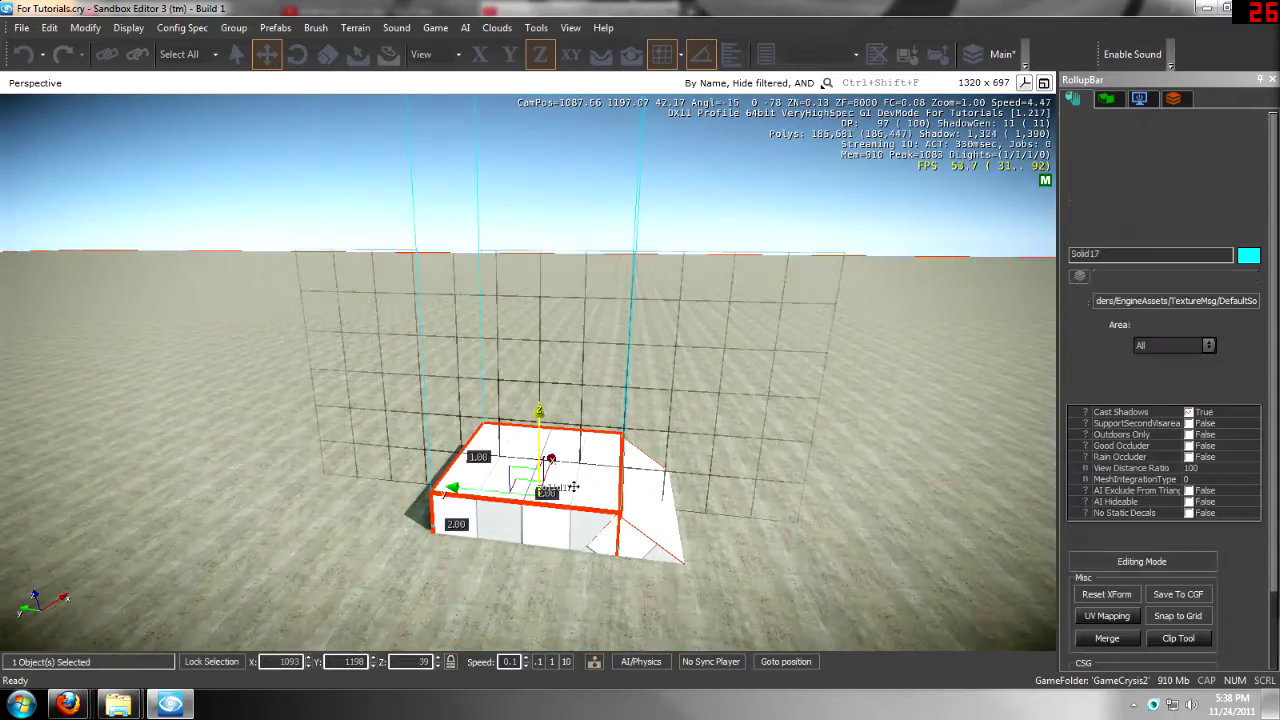
ctrl+click(661, 510)
key(a)
right_drag(661, 510, 730, 524)
key(a)
key(s)
click(233, 29)
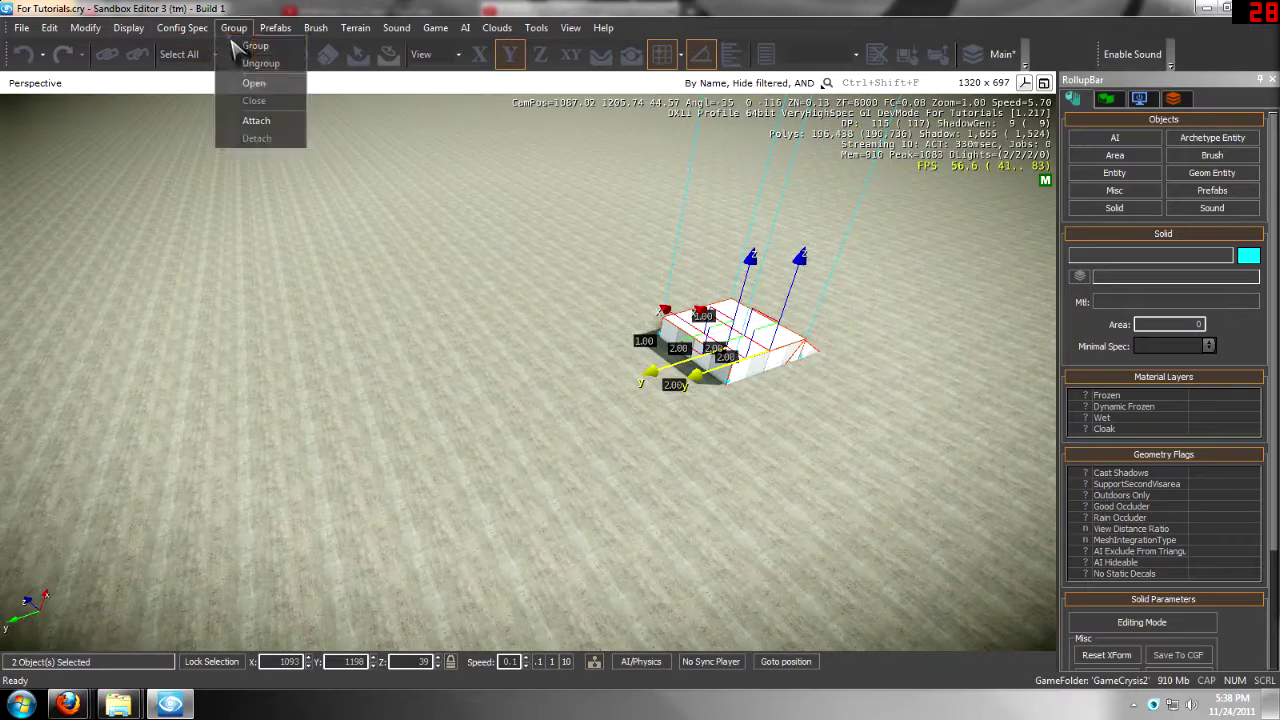
click(255, 47)
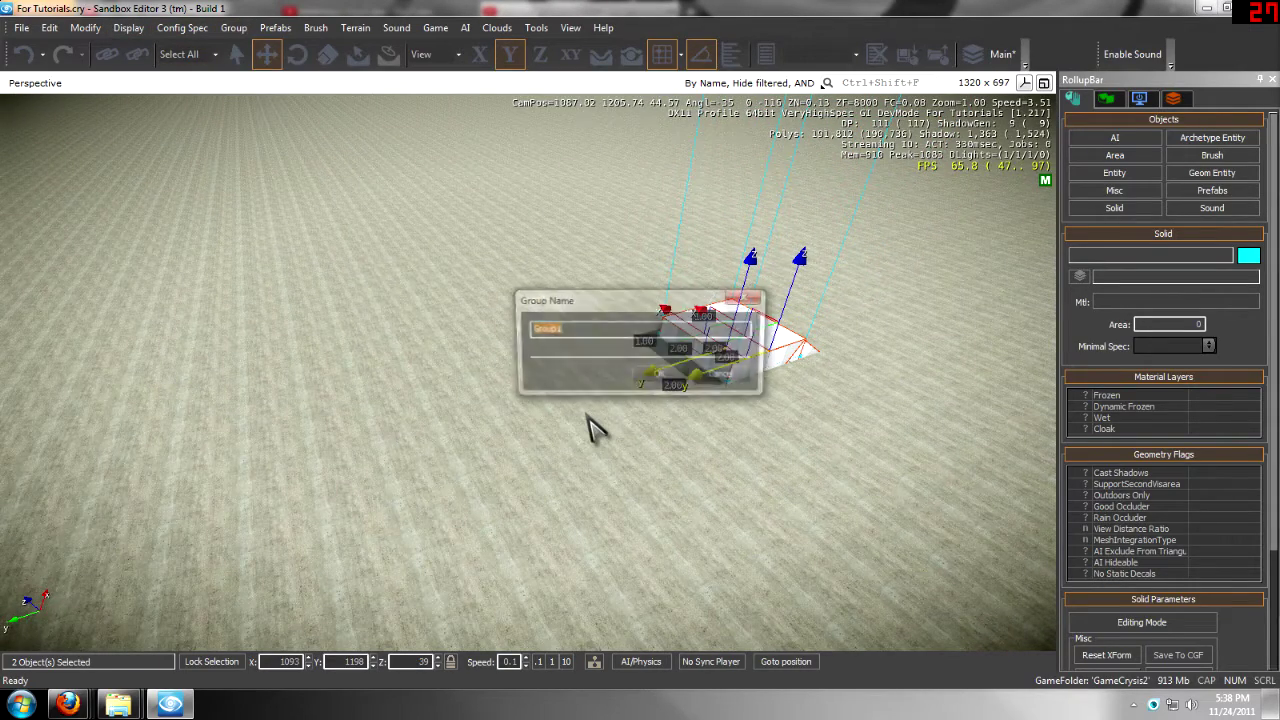
text(Platfo)
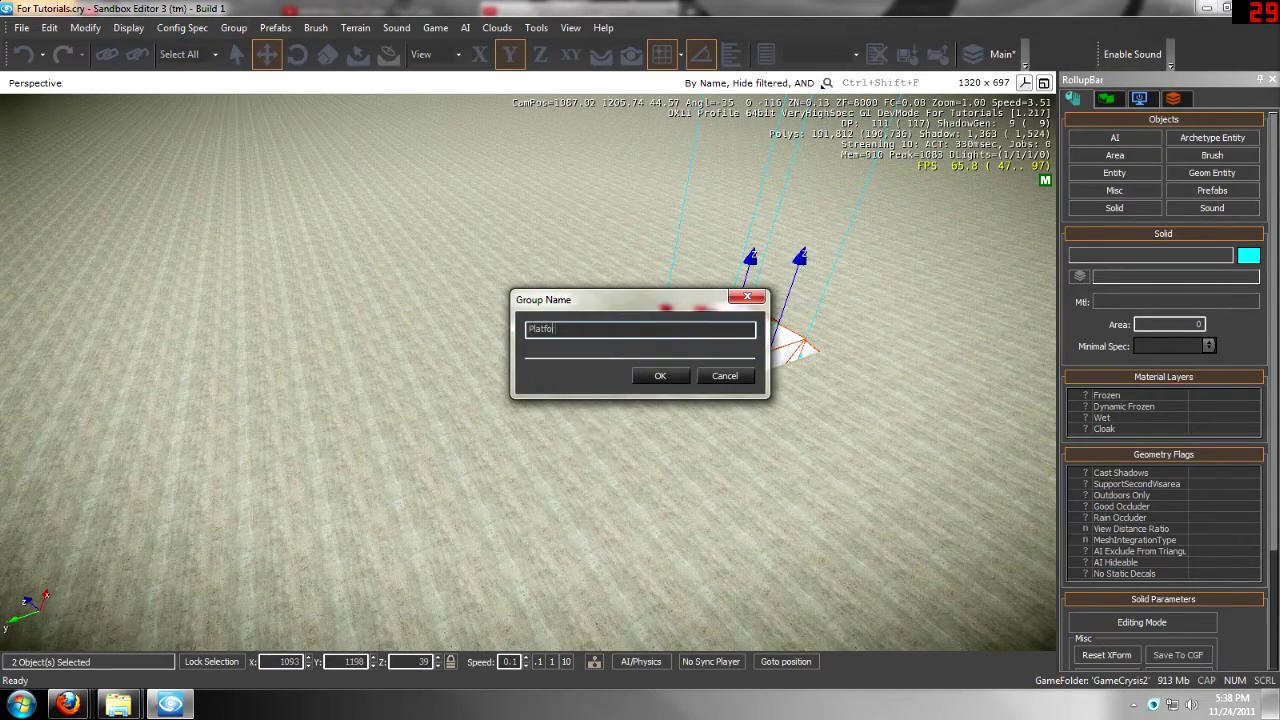
text(rm)
key(Return)
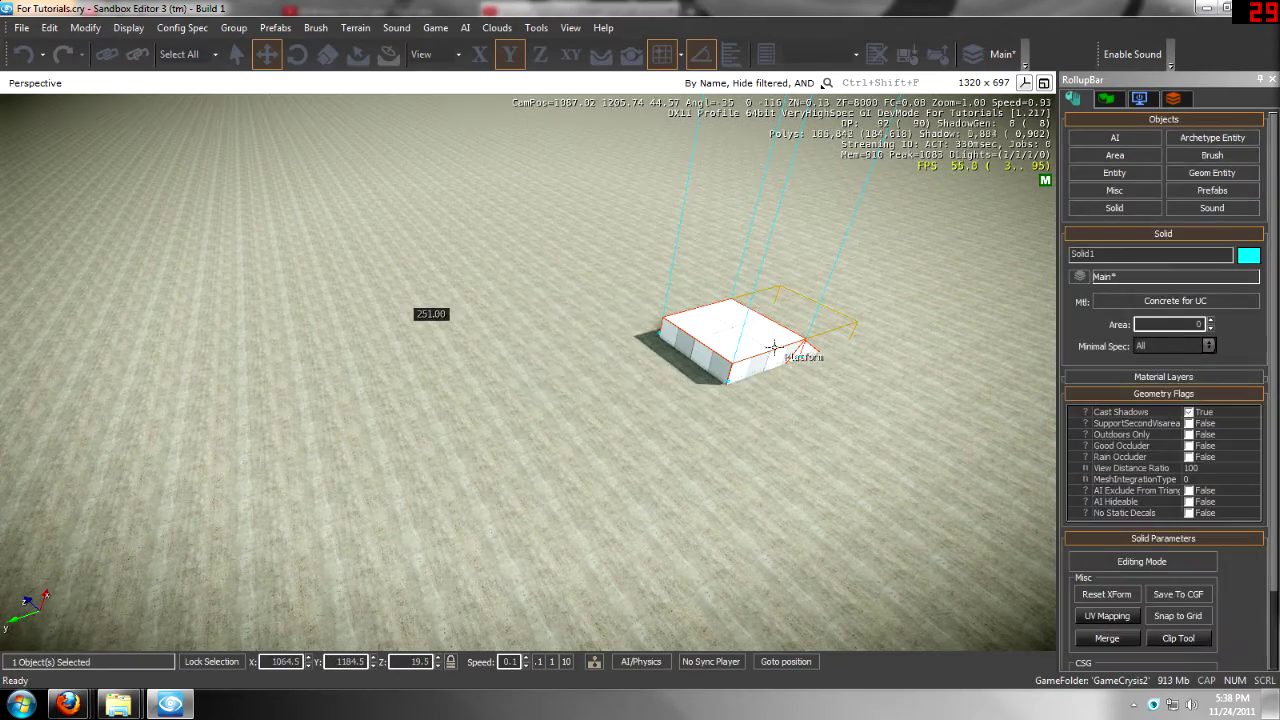
Duplicate the Platform group onto the open ground away from the original and set the copy's Z rotation to -180
right_drag(703, 356, 700, 380)
key(s)
shift+drag(505, 432, 580, 440)
click(297, 55)
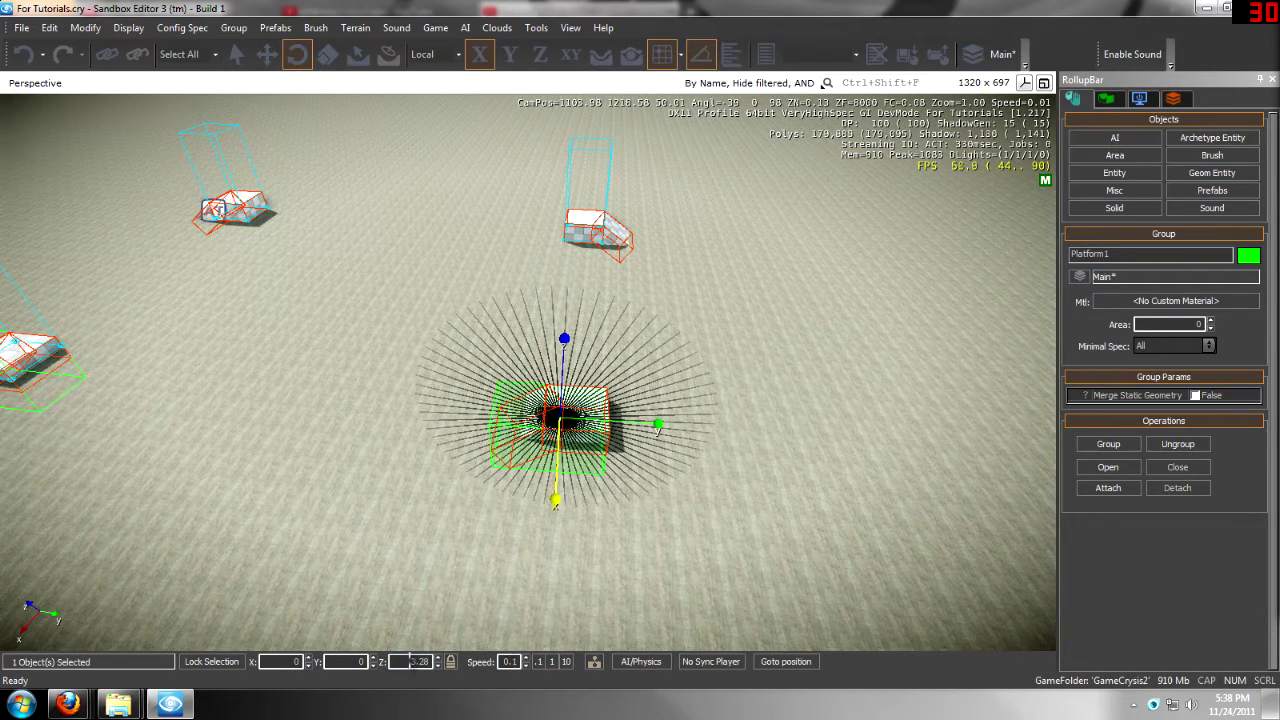
text(180)
key(Return)
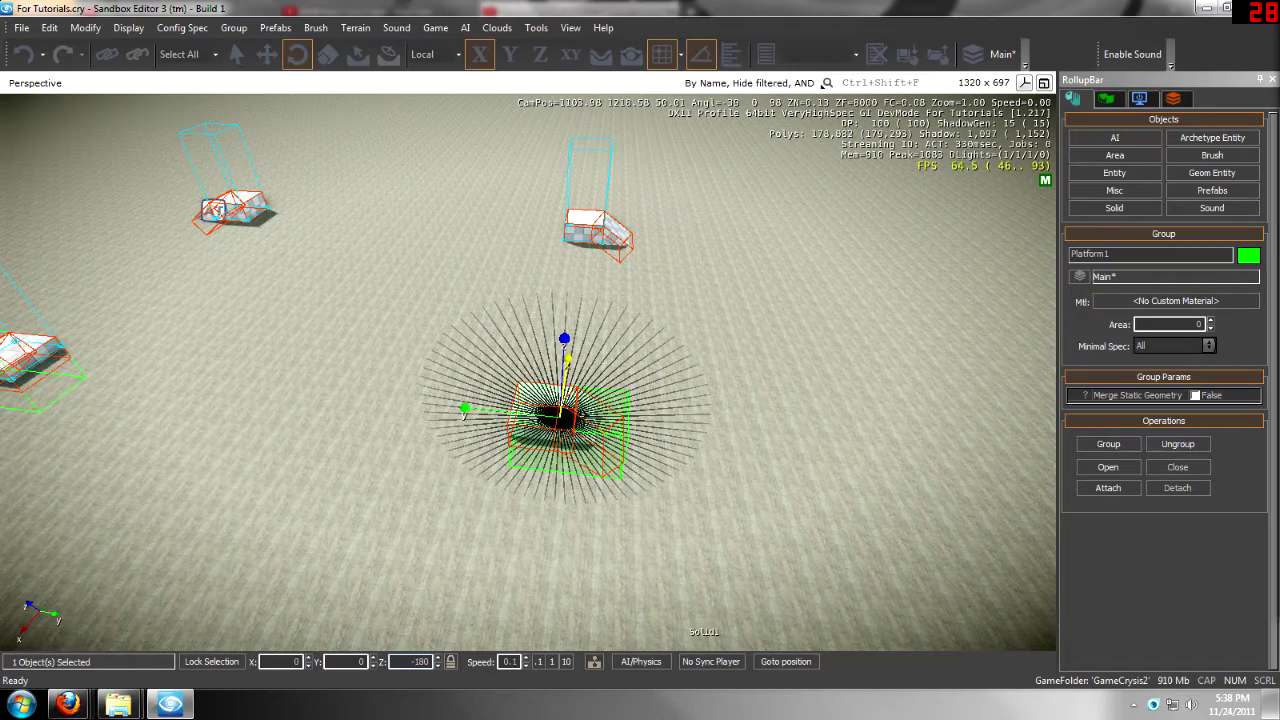
Place an AreaTrigger entity from the Triggers category beside the original platform's block
click(442, 419)
key(w)
mouse_move(452, 443)
right_down()
mouse_move(420, 430)
mouse_move(430, 462)
mouse_move(434, 446)
right_up()
click(432, 433)
key(s)
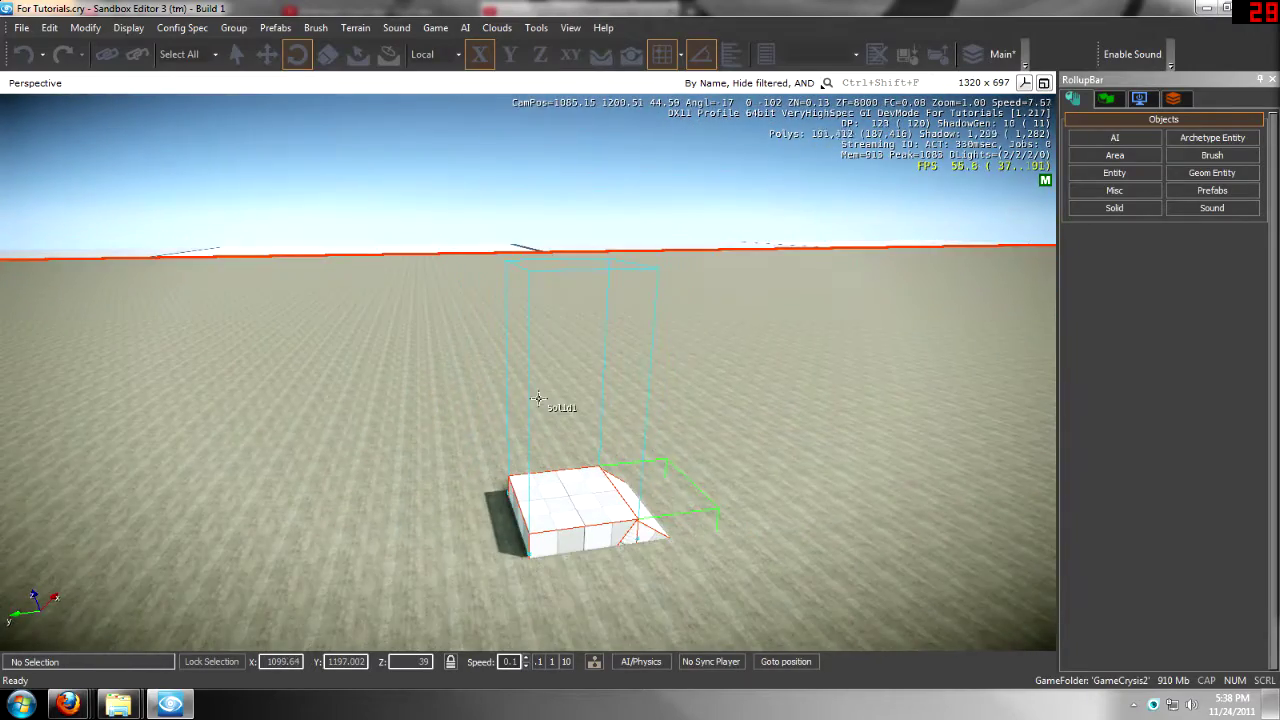
mouse_move(527, 398)
right_down()
mouse_move(540, 420)
mouse_move(530, 408)
right_up()
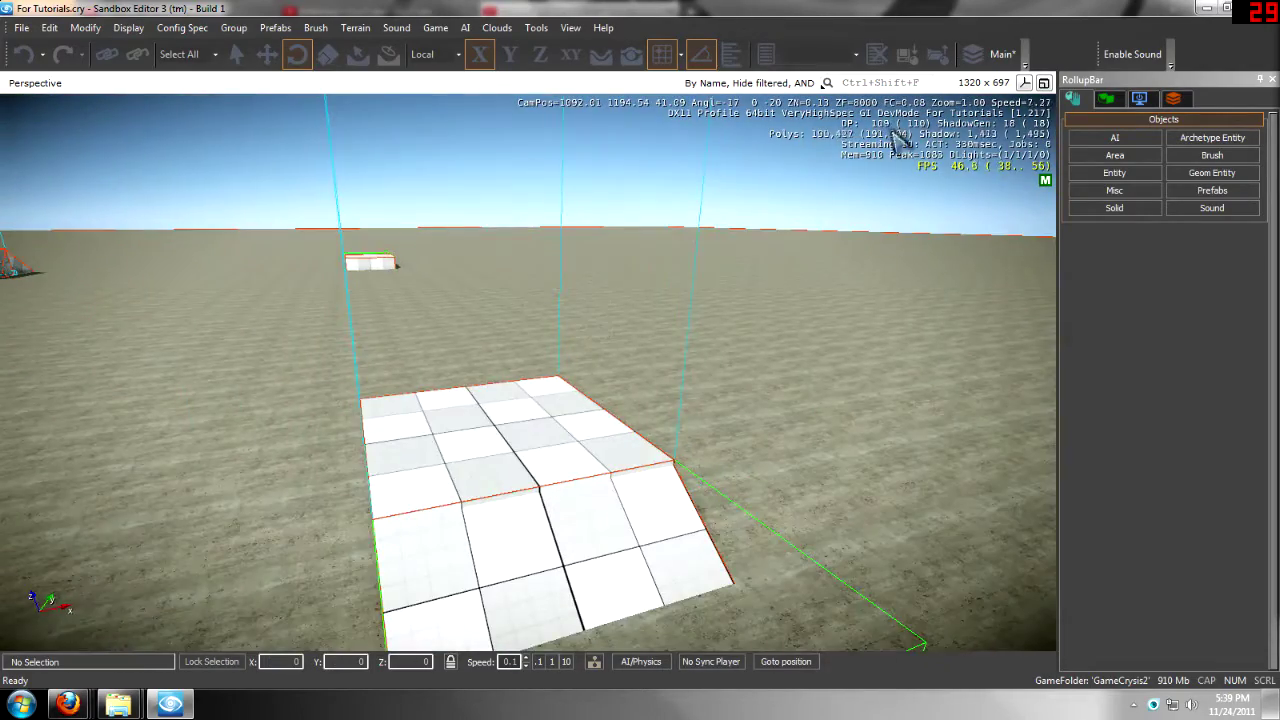
click(1116, 178)
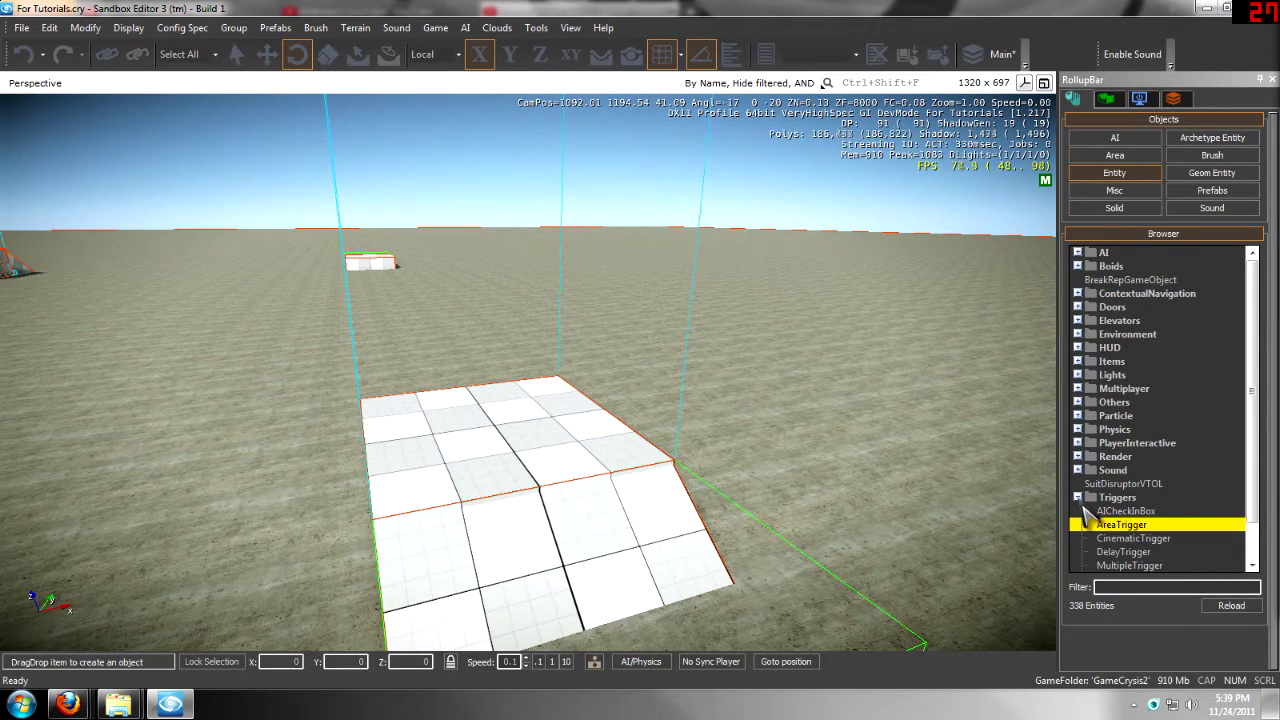
double_click(1110, 528)
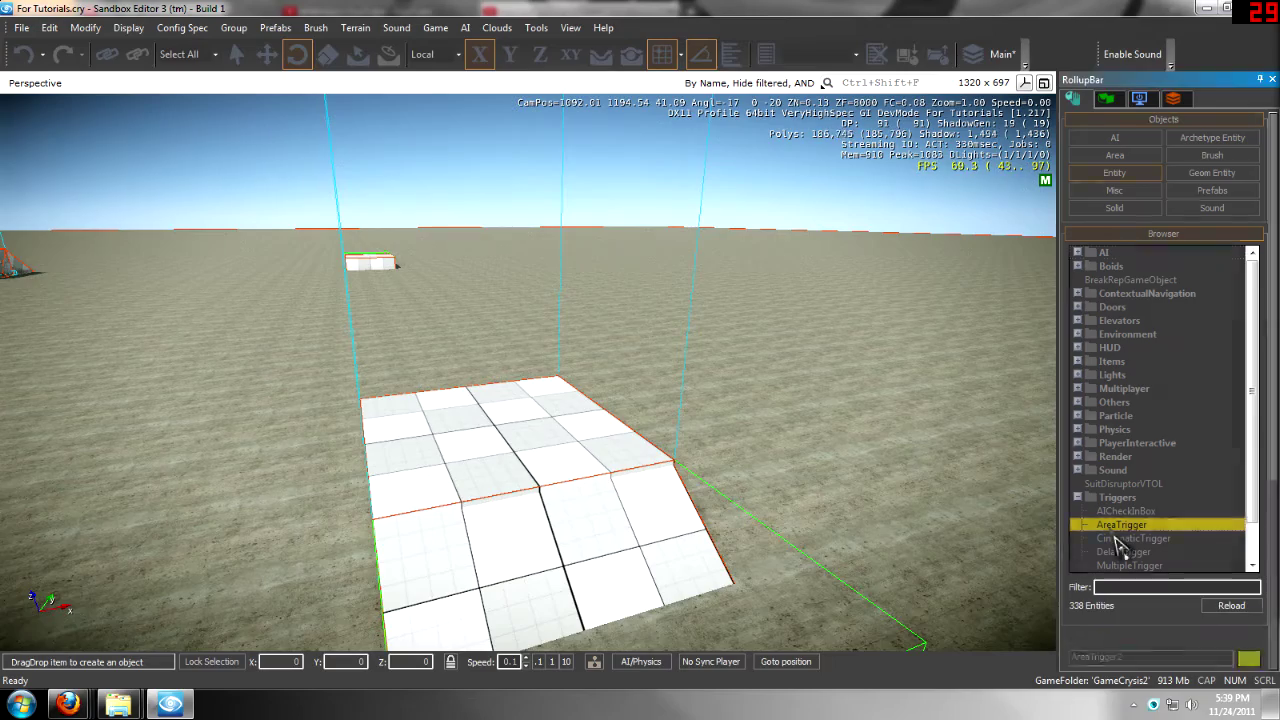
key(s)
key(d)
right_drag(700, 380, 640, 397)
click(632, 56)
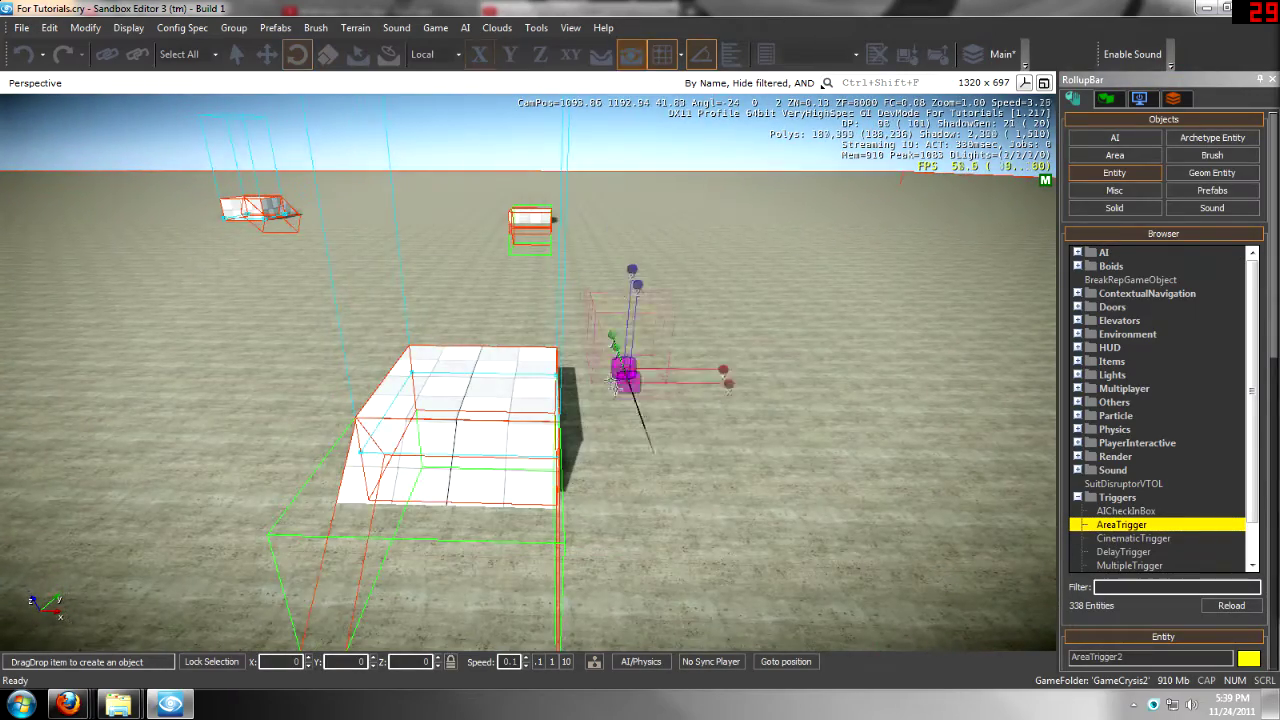
click(594, 397)
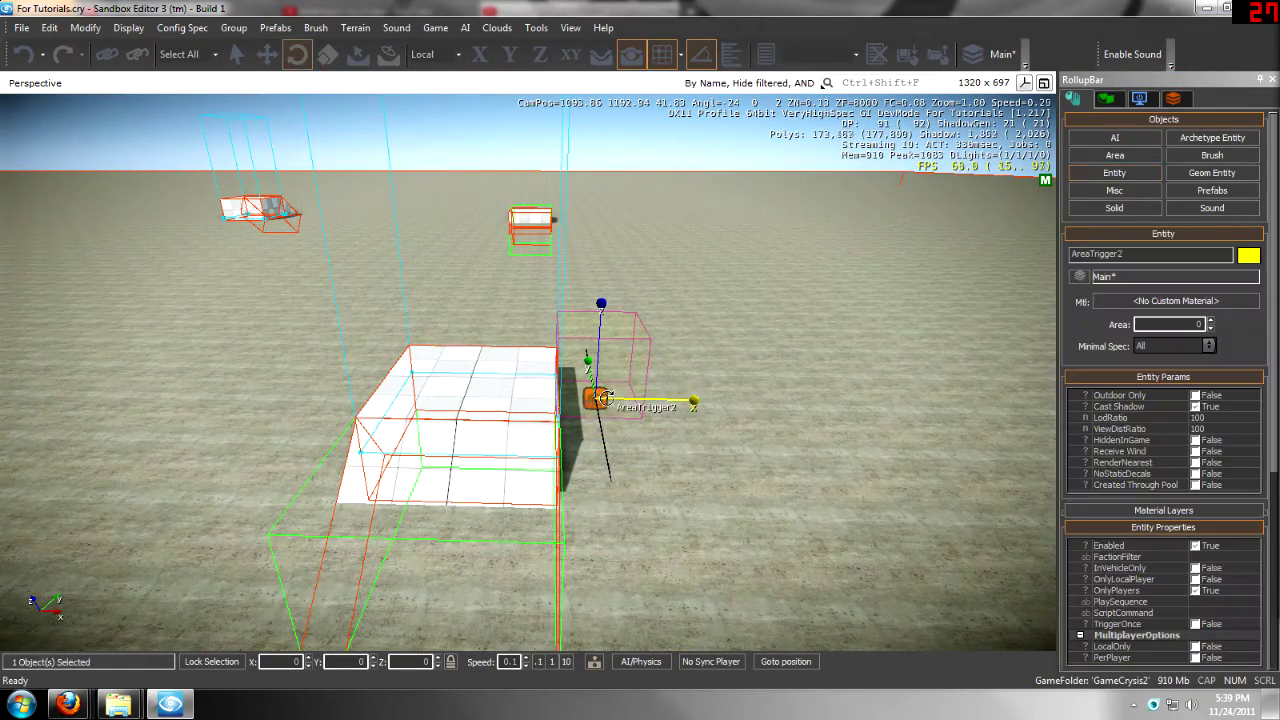
Assign the new AreaTrigger as the target of the area shape around the platform, and select the trigger
key(d)
key(w)
right_drag(614, 408, 570, 400)
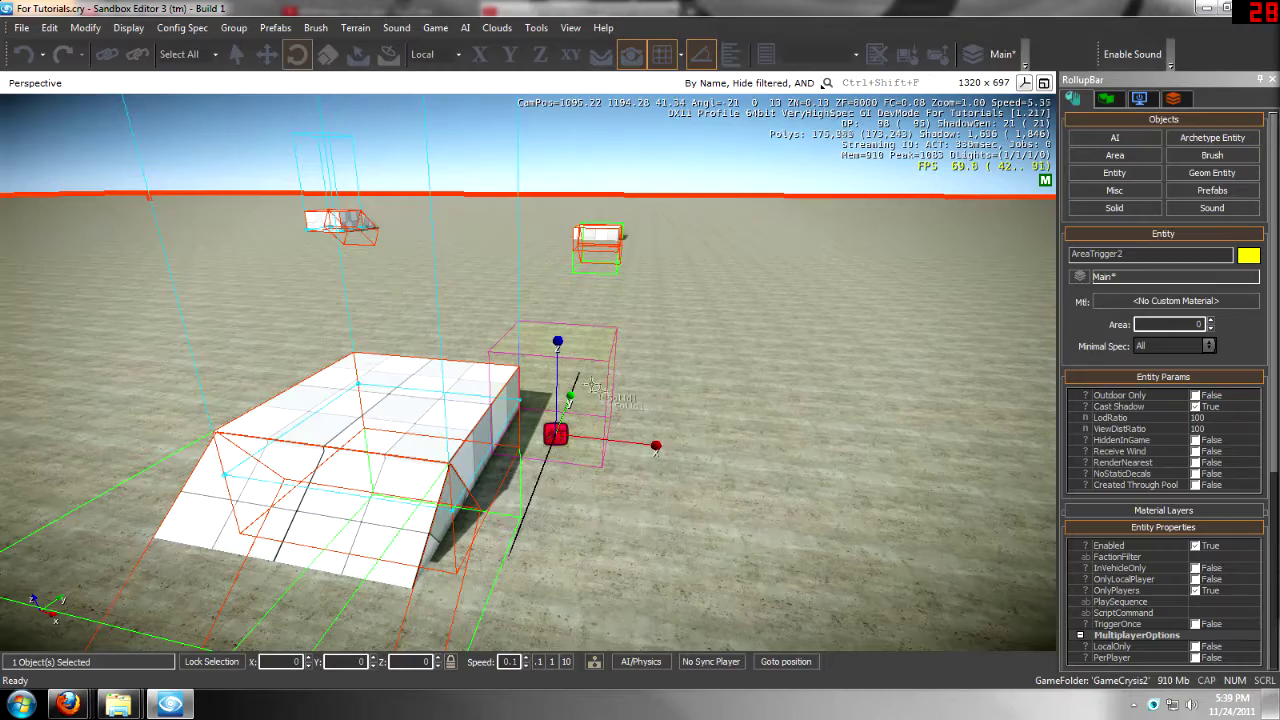
click(521, 265)
right_drag(524, 268, 602, 303)
key(a)
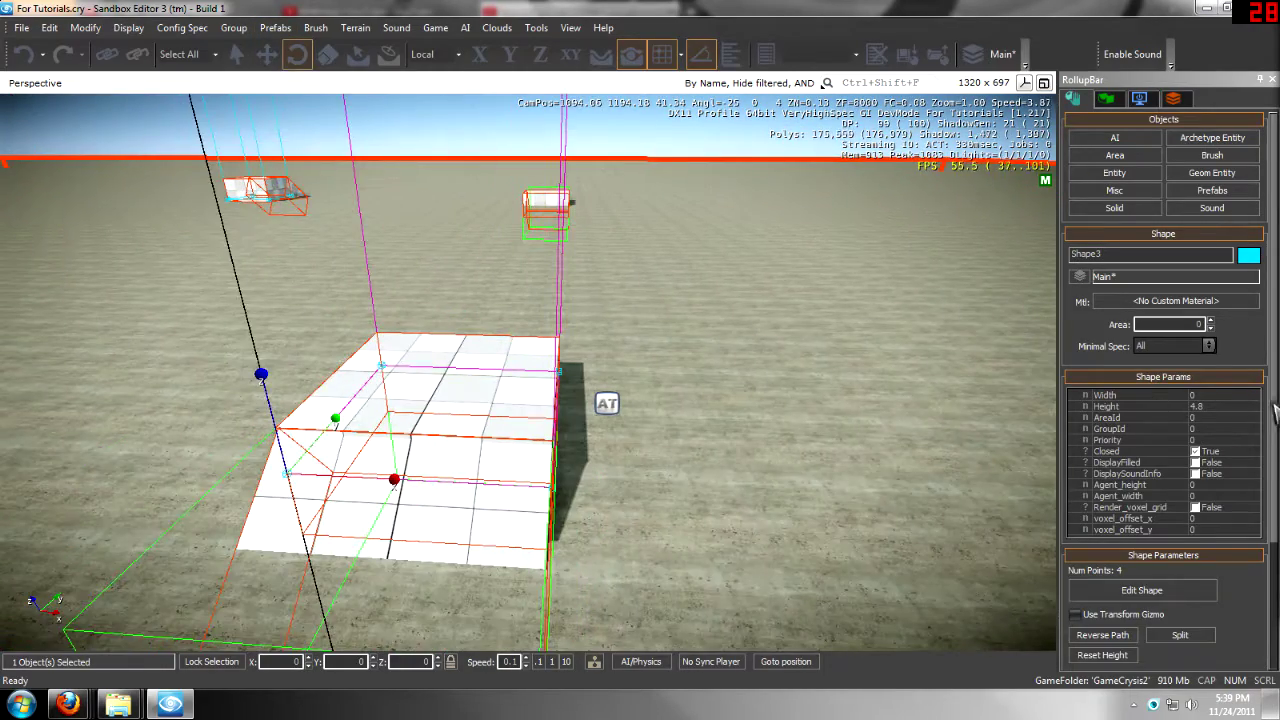
scroll(1268, 578, down, 3)
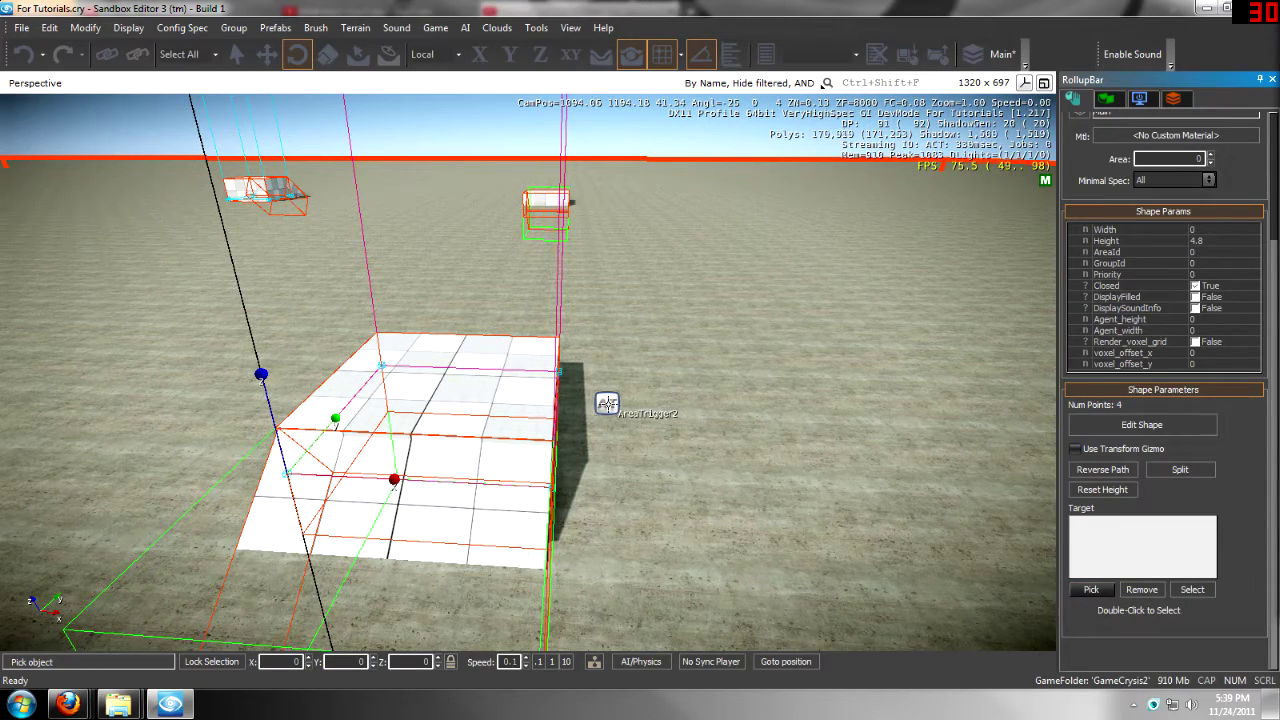
key(d)
key(w)
right_drag(607, 403, 606, 405)
click(540, 421)
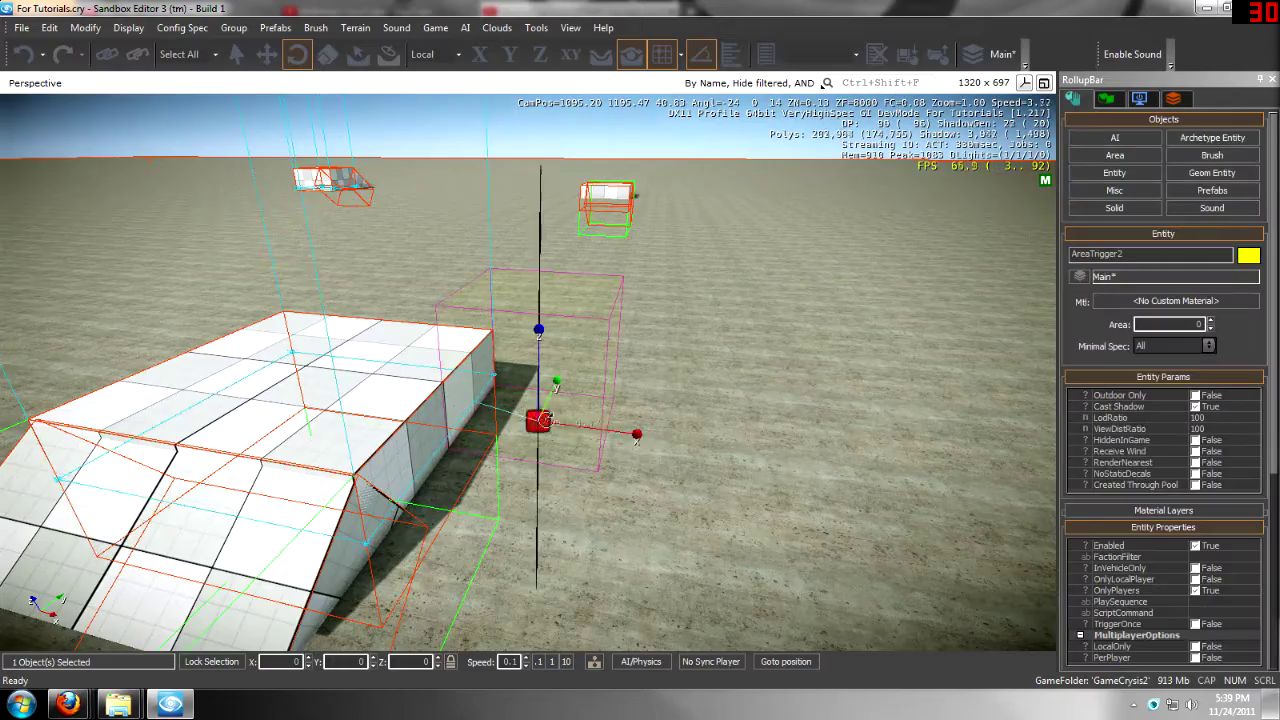
Enable sound and briefly run the level in game mode near the platform before returning to editing
right_drag(459, 393, 461, 387)
key(d)
key(s)
key(w)
click(459, 384)
key(s)
right_drag(558, 406, 559, 383)
key(a)
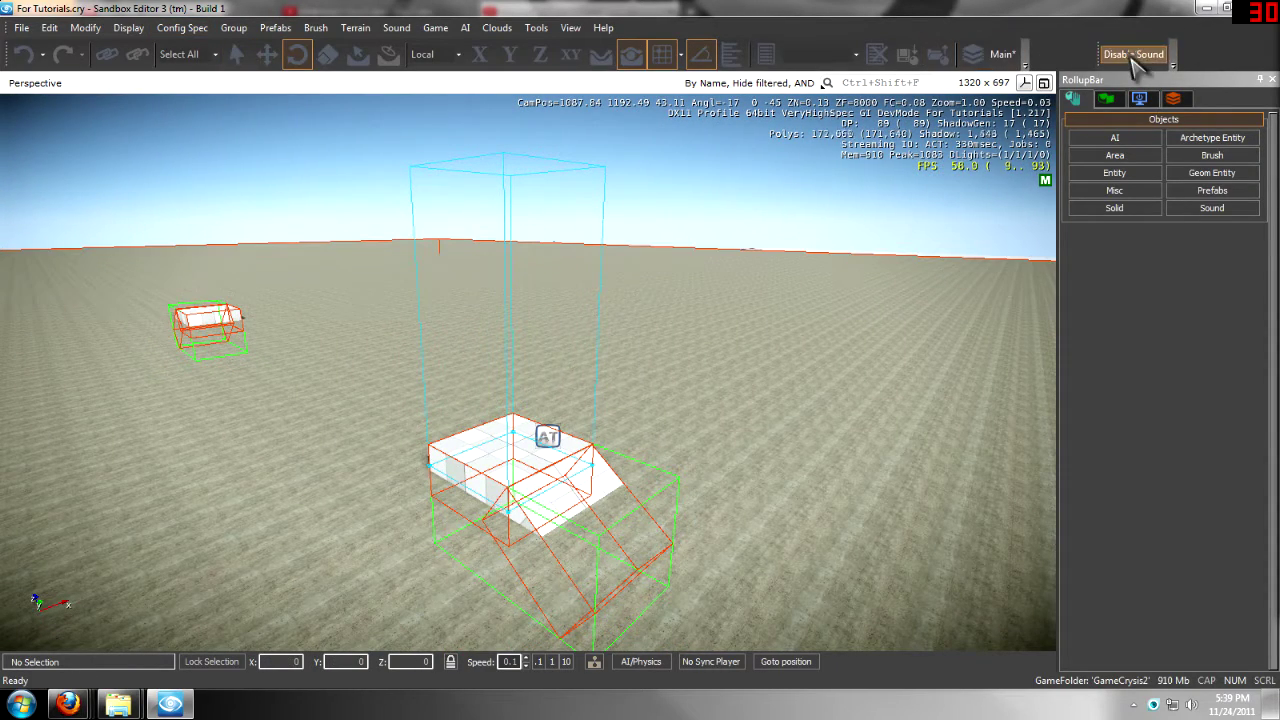
key(w)
right_drag(808, 240, 813, 234)
key(ctrl+g)
key(Escape)
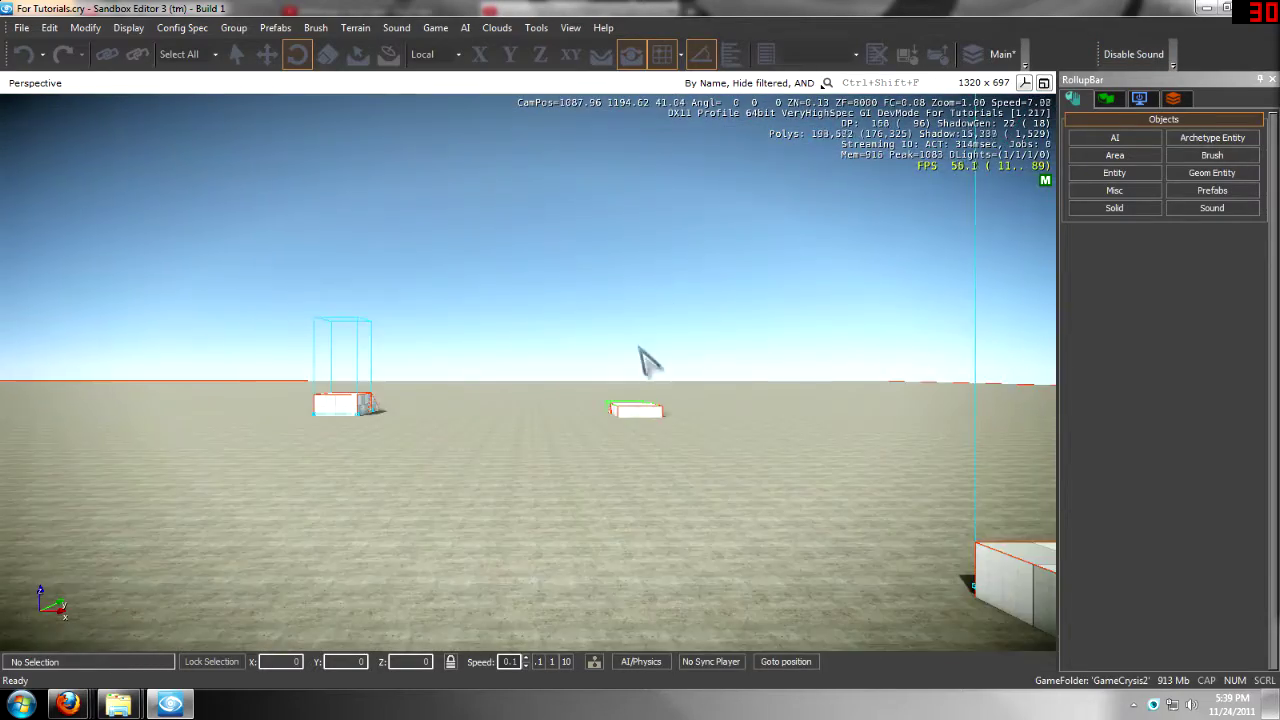
Open the Flow Graph editor and shift its window to uncover more of the perspective view
key(d)
key(s)
right_drag(640, 348, 640, 348)
right_drag(637, 273, 630, 277)
key(s)
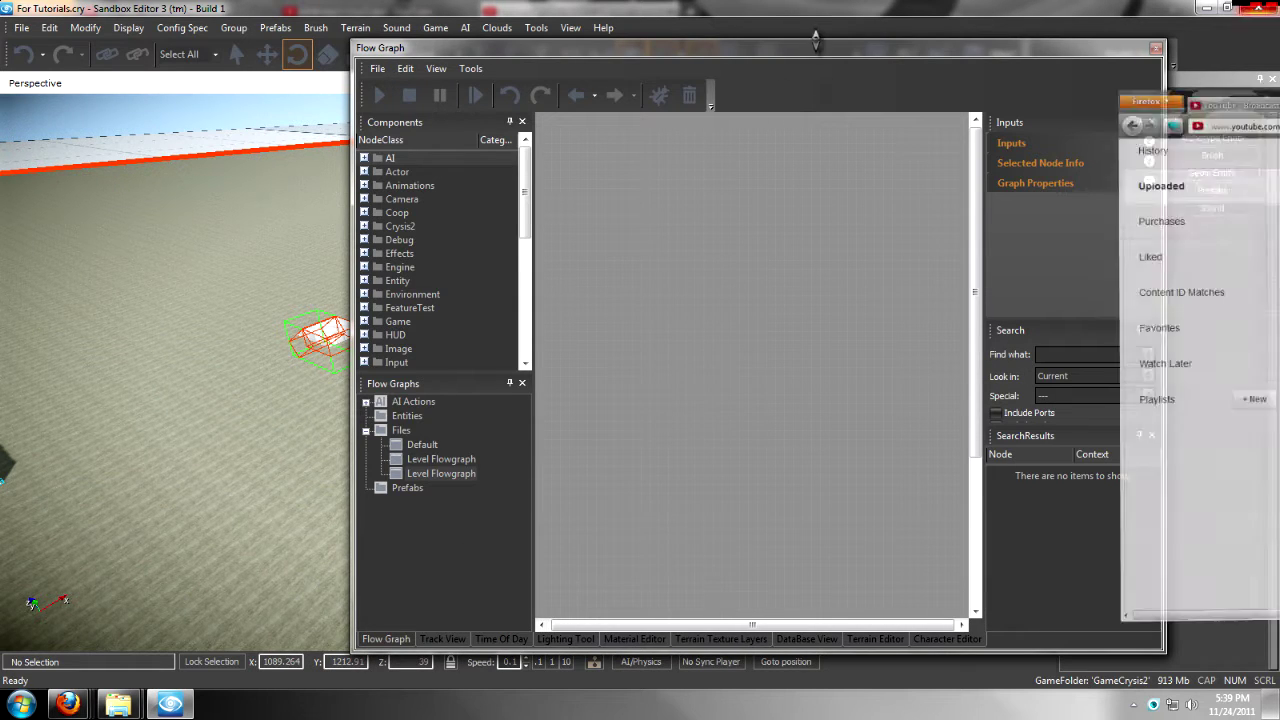
drag(822, 50, 910, 40)
Add the platform's AreaTrigger to the flow graph as a selected-entity node
right_drag(287, 260, 287, 268)
key(w)
scroll(210, 383, up, 3)
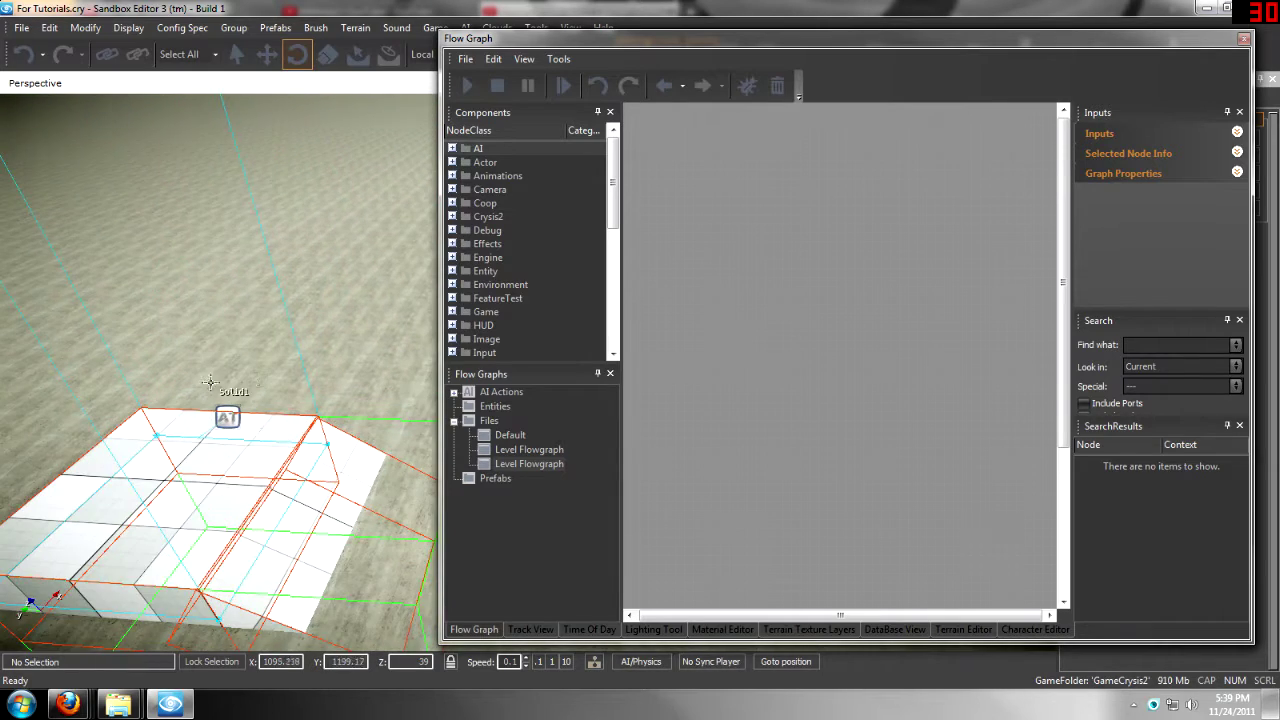
click(228, 412)
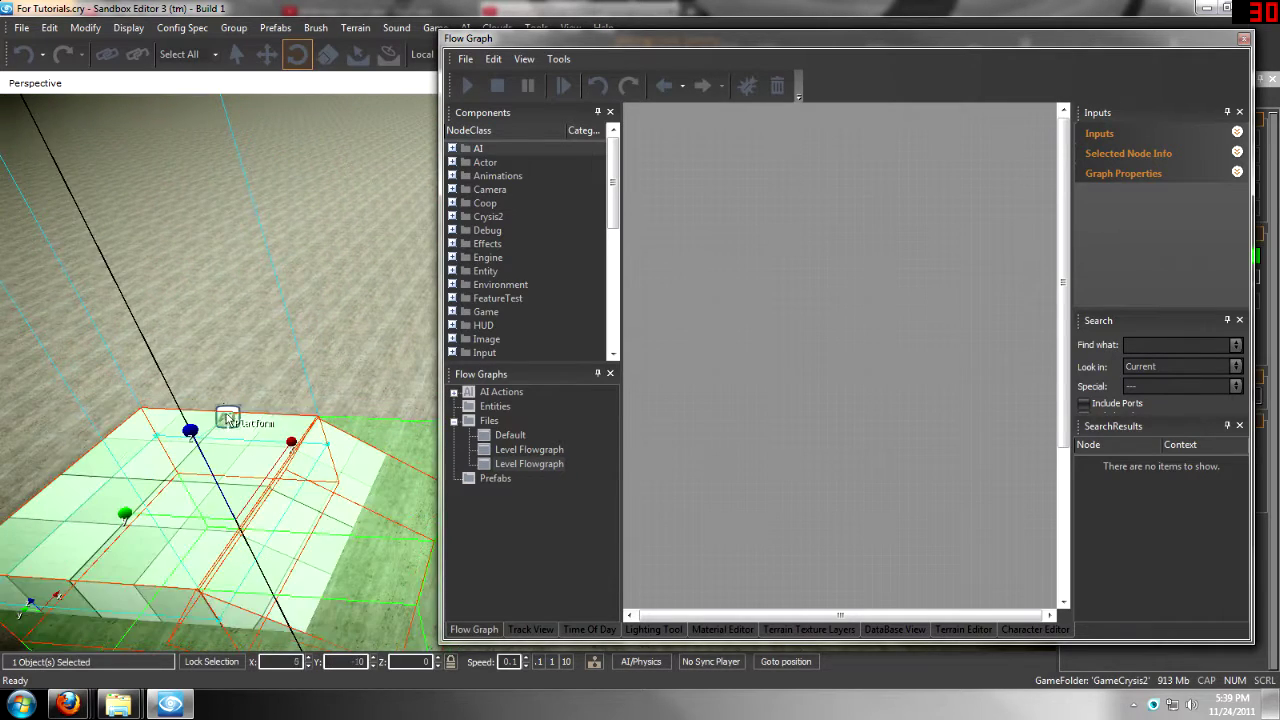
click(228, 414)
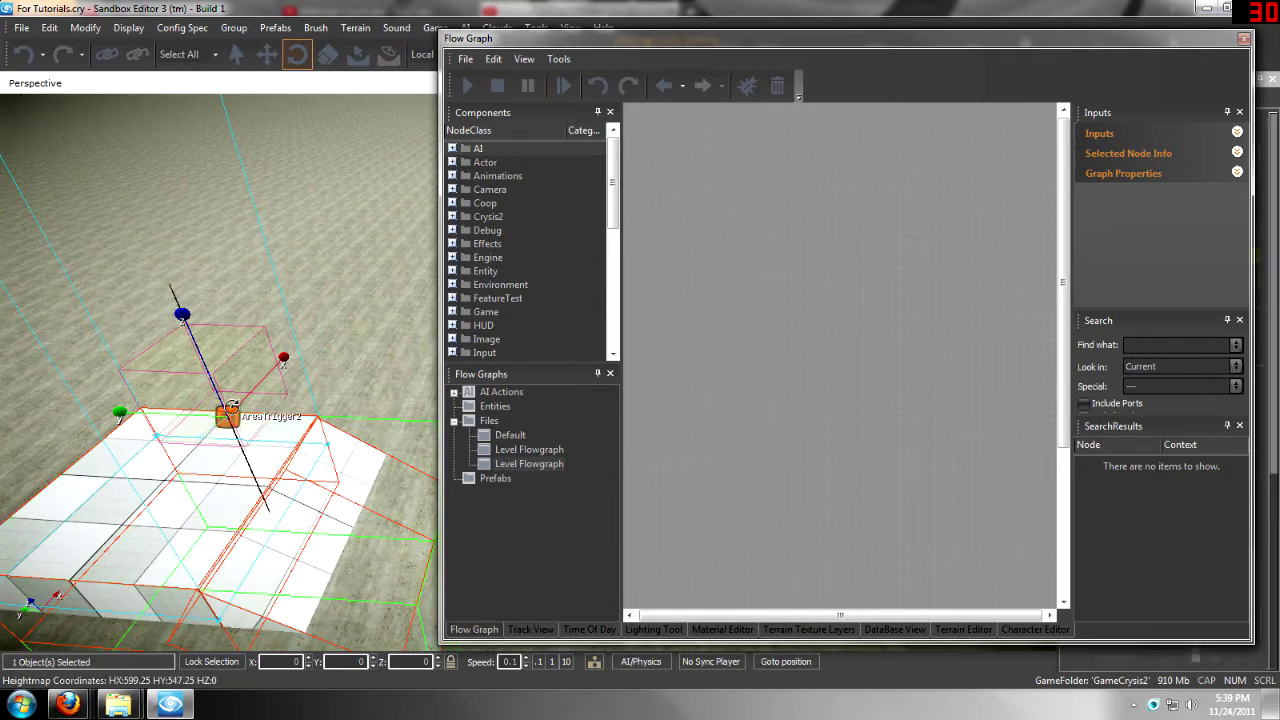
right_click(687, 244)
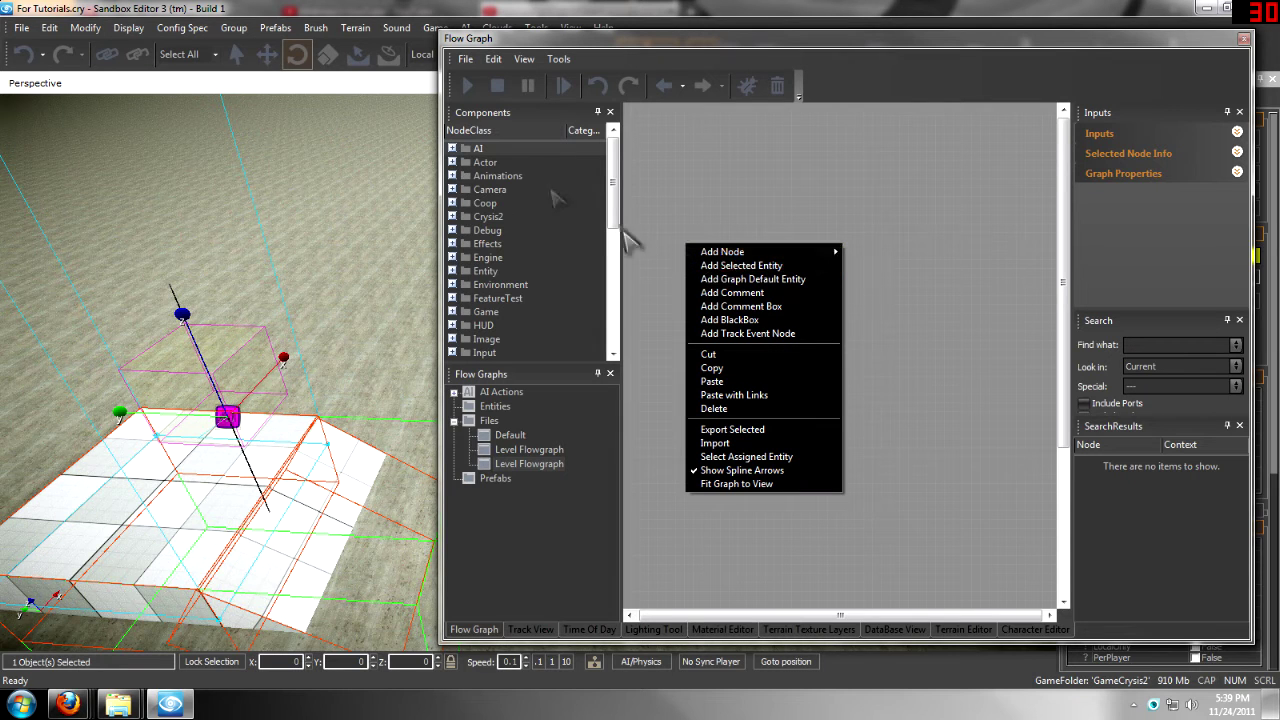
click(466, 60)
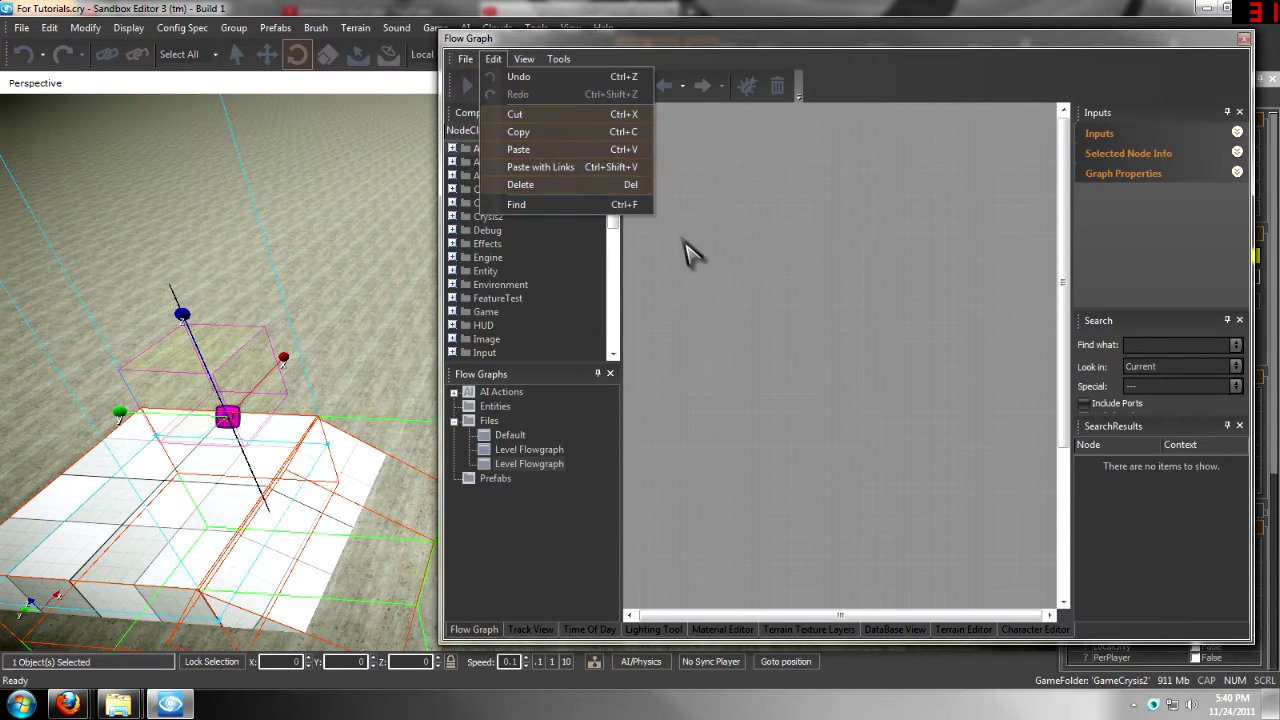
right_click(760, 259)
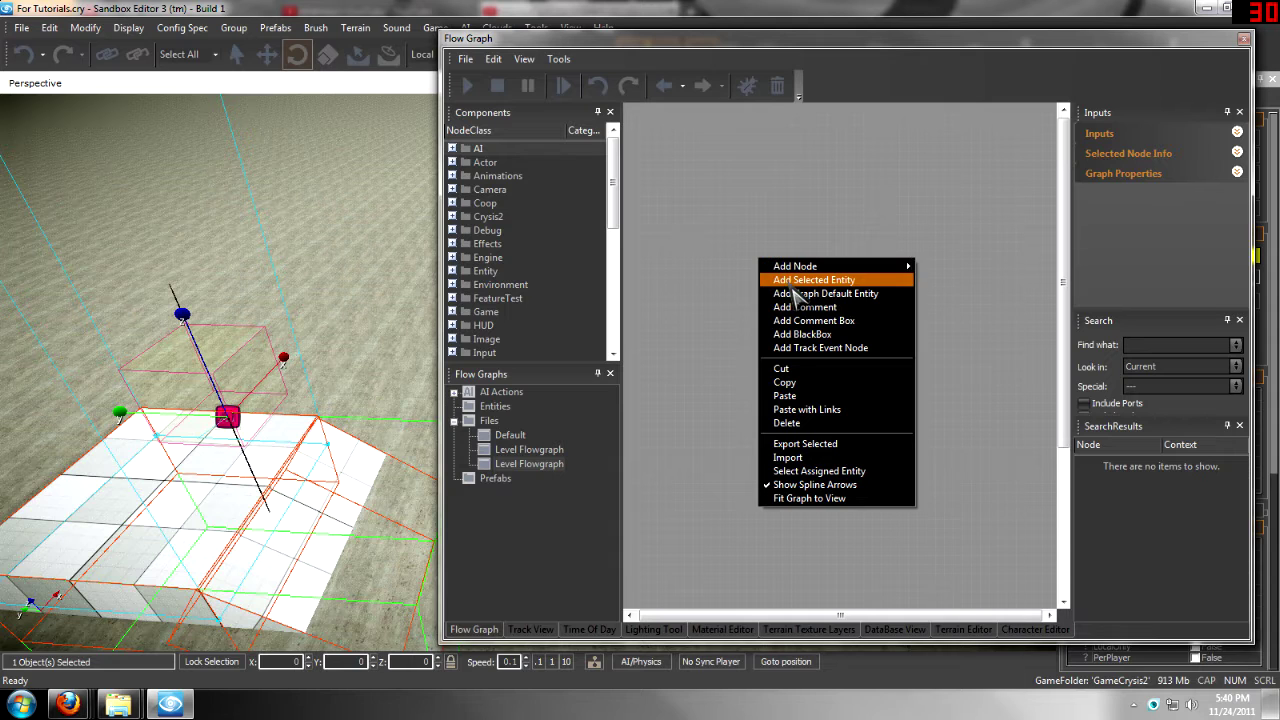
right_click(755, 210)
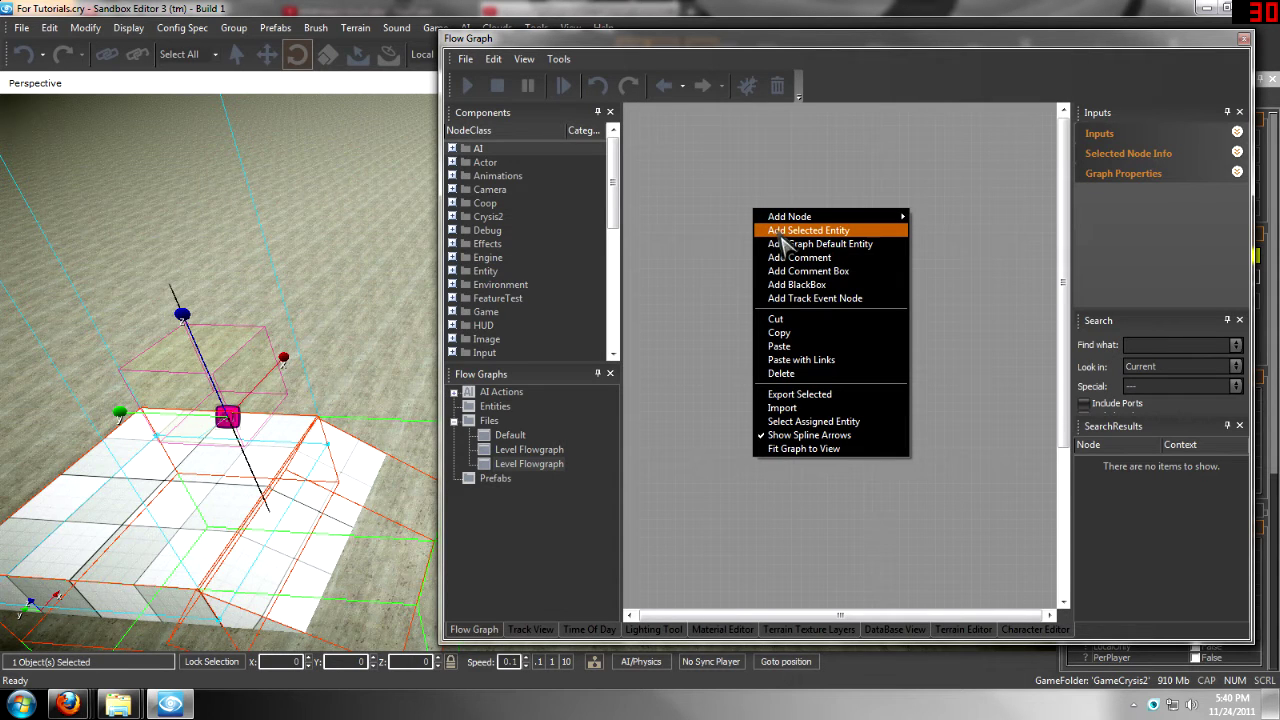
click(800, 231)
Add a Game:Start node, connect its output to the AreaTrigger node's Enable input, and place it up and to the left of that node
scroll(757, 213, up, 4)
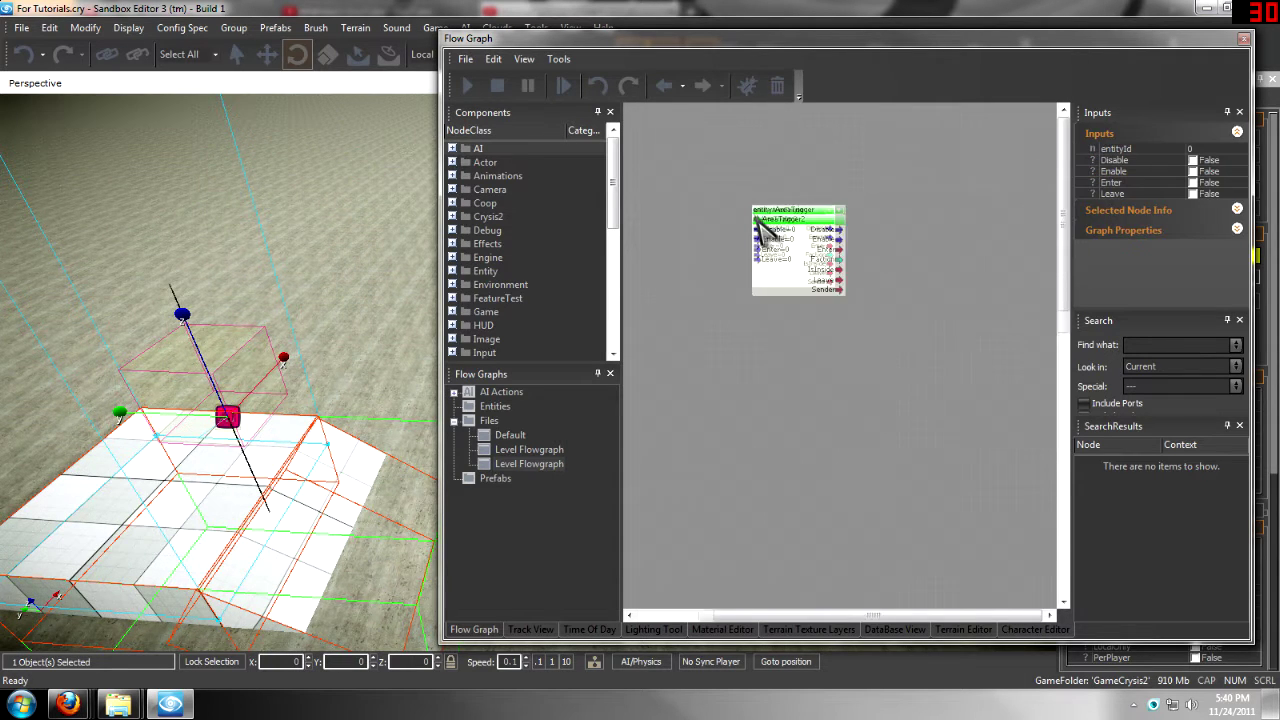
scroll(710, 245, down, 2)
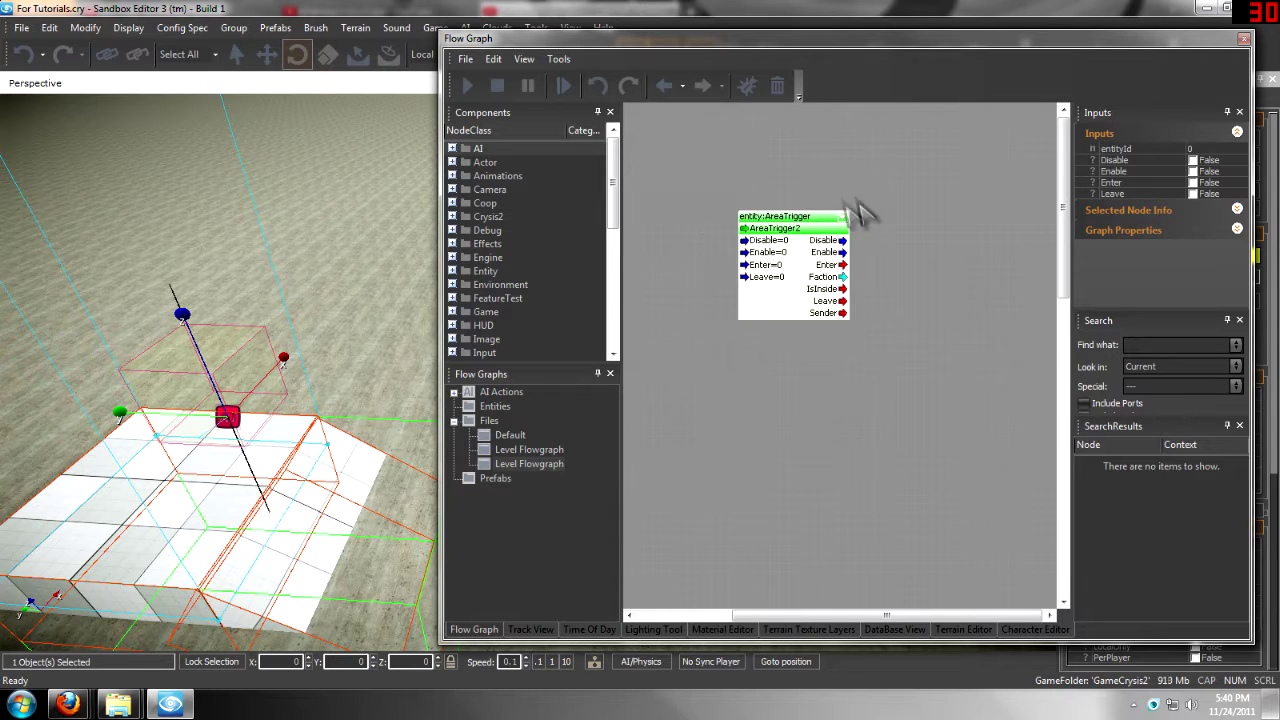
scroll(835, 214, up, 3)
scroll(674, 223, down, 3)
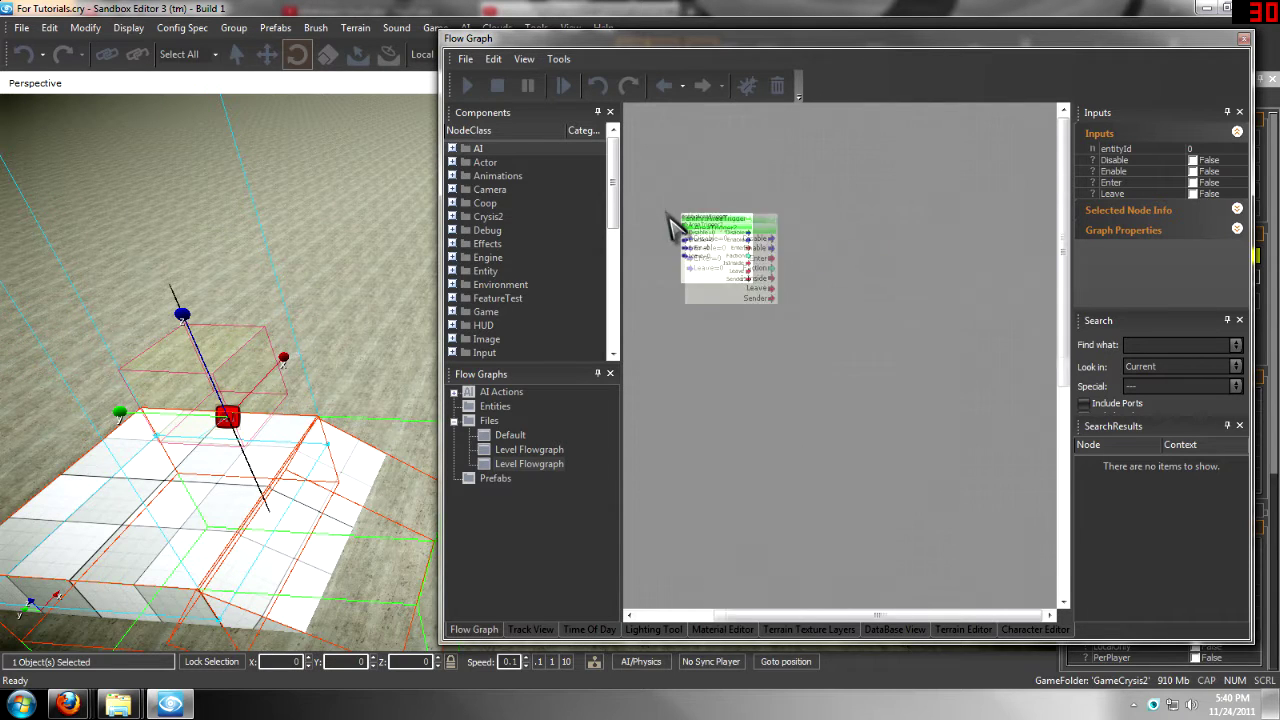
scroll(686, 200, up, 1)
scroll(809, 257, down, 2)
scroll(794, 329, up, 2)
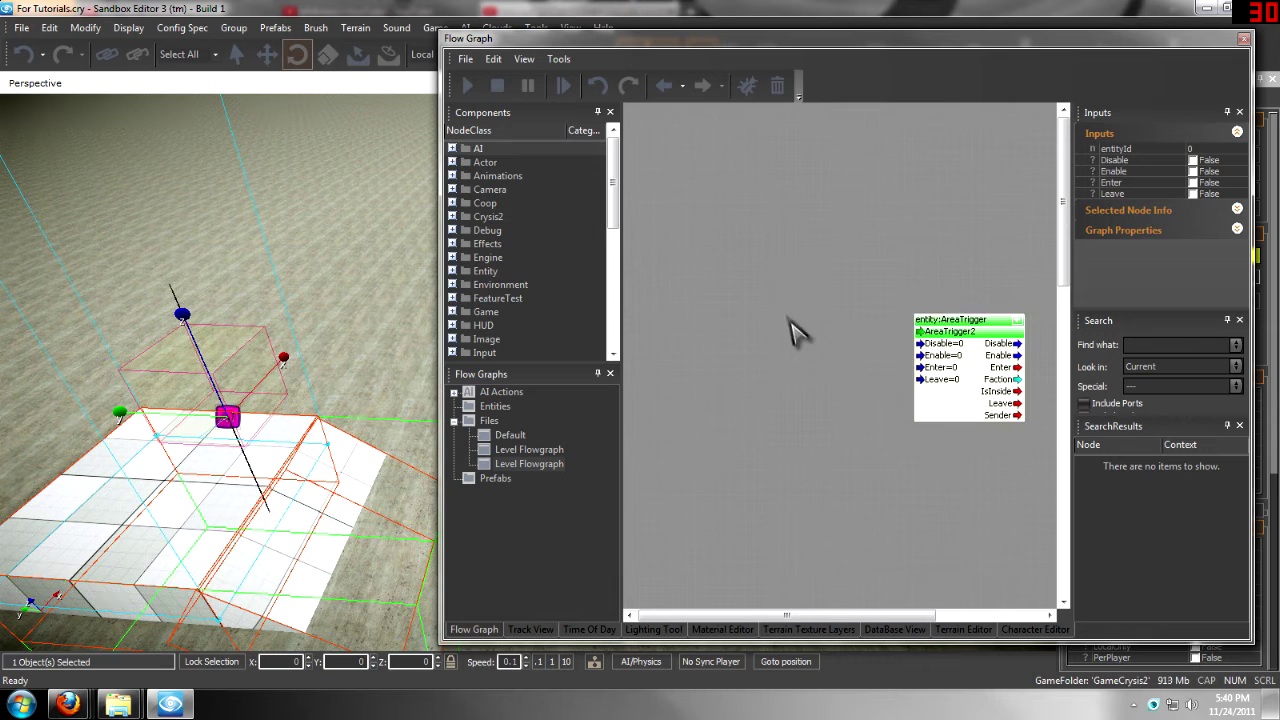
right_click(816, 321)
mouse_move(832, 327)
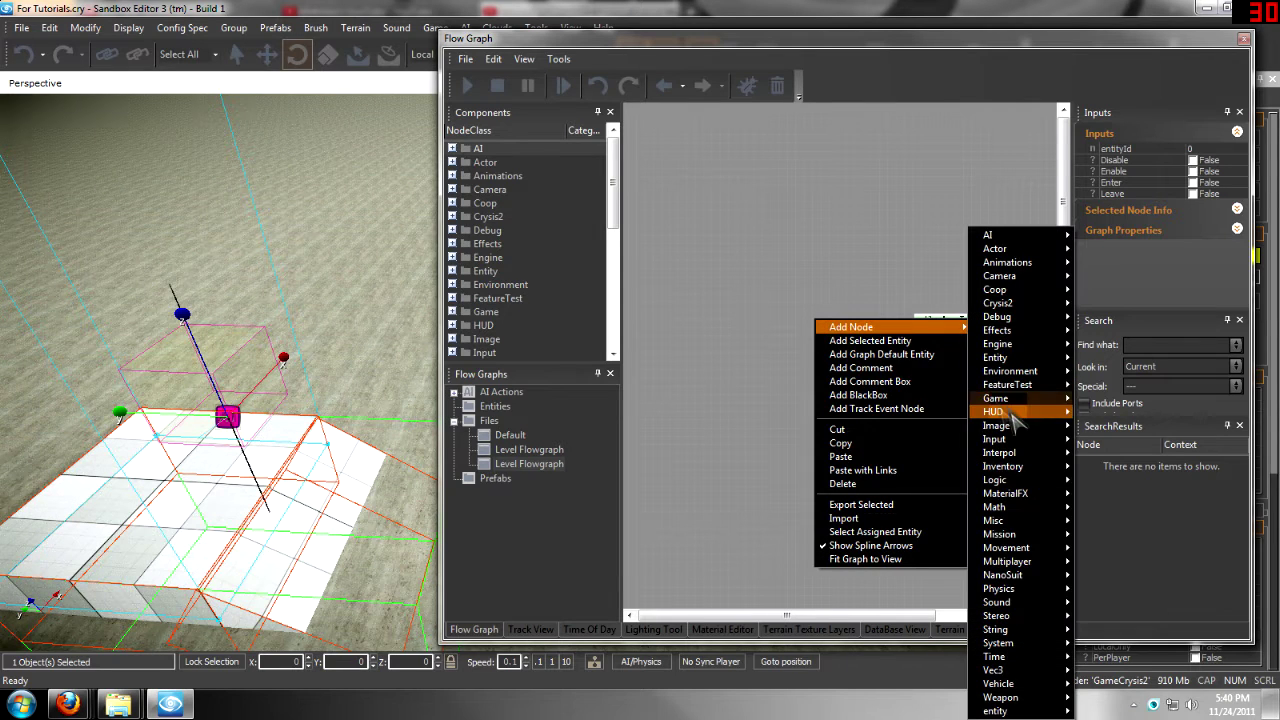
mouse_move(1022, 399)
click(1097, 547)
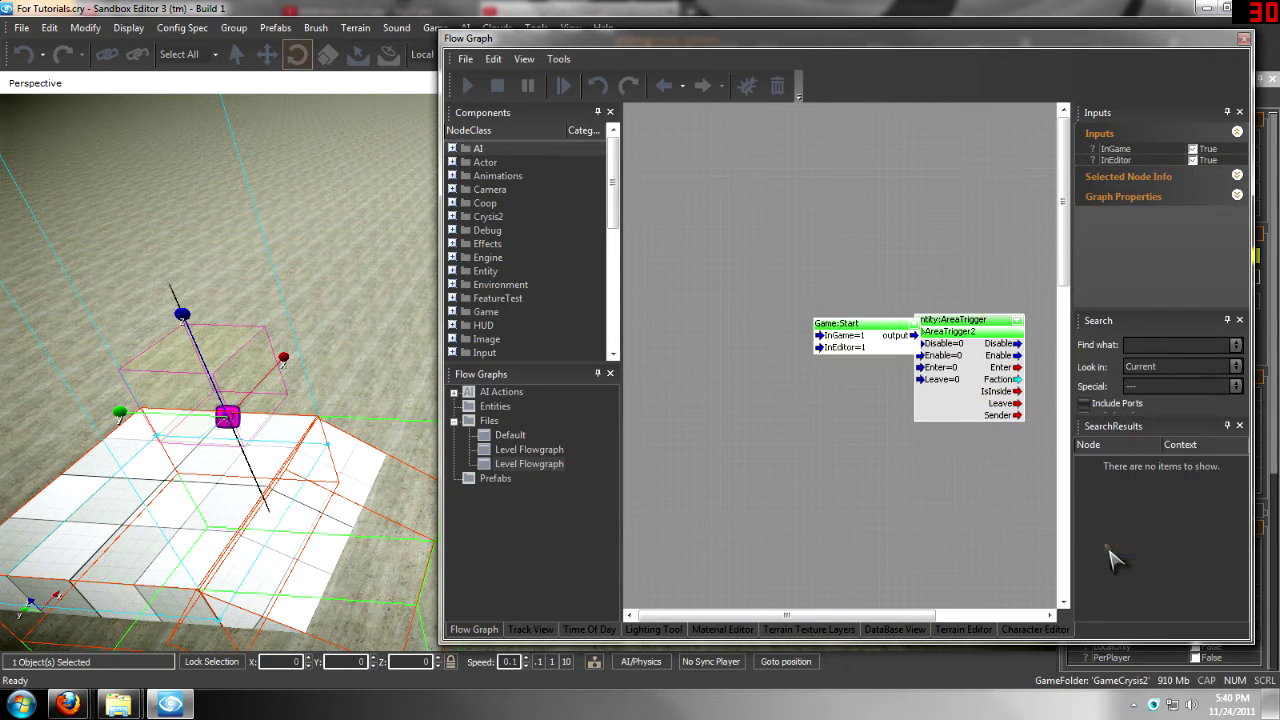
drag(843, 323, 742, 350)
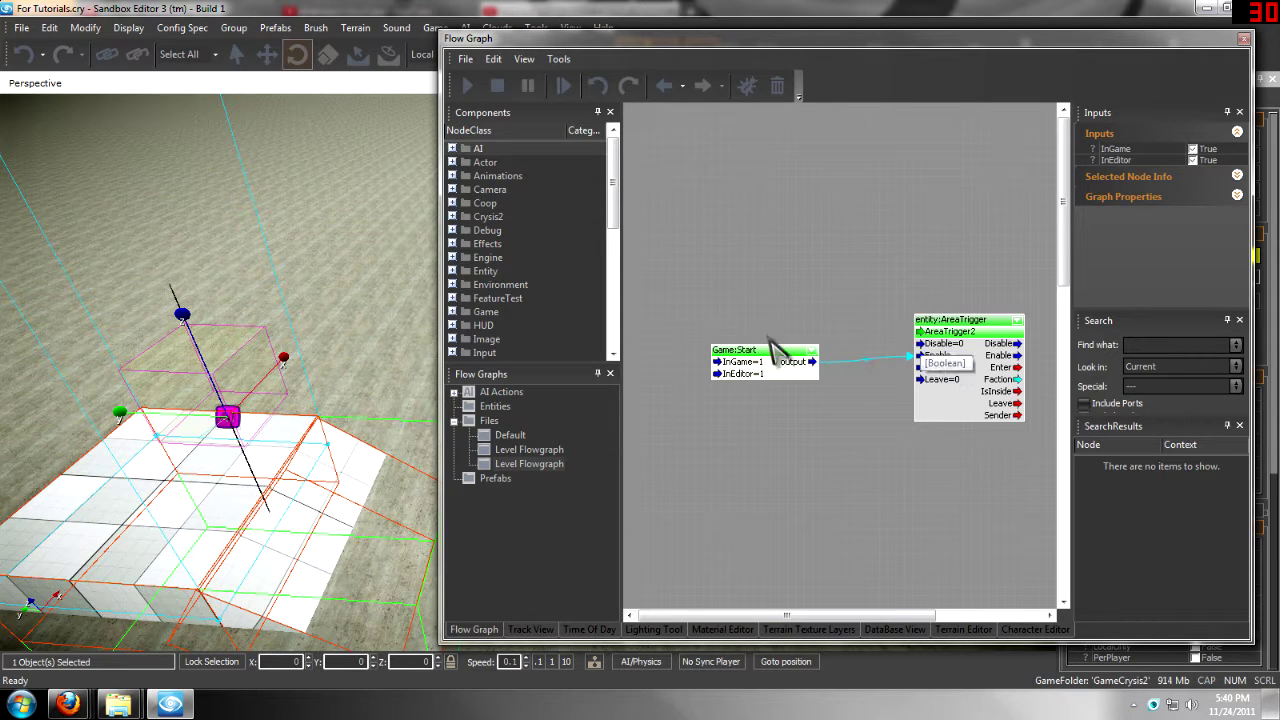
drag(749, 362, 766, 277)
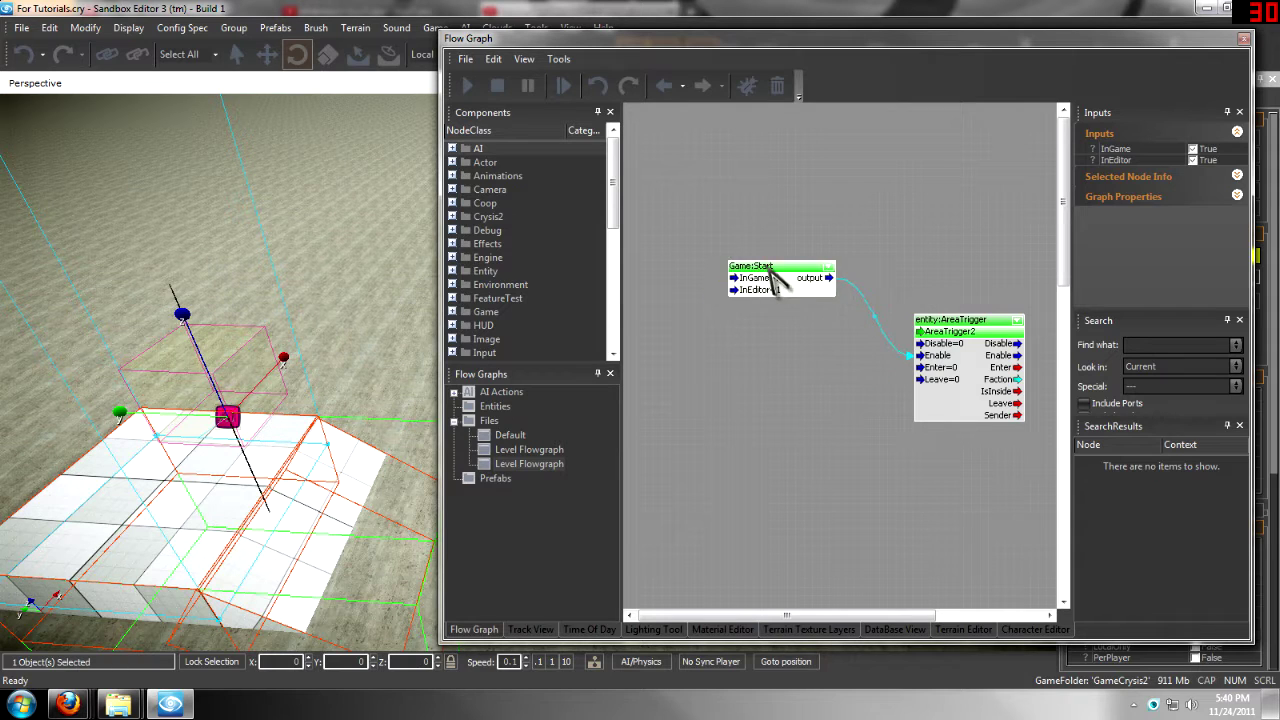
Add a Movement:MoveEntityTo node to the flow graph beside the AreaTrigger node's outputs
click(843, 229)
scroll(834, 337, down, 3)
scroll(991, 371, up, 4)
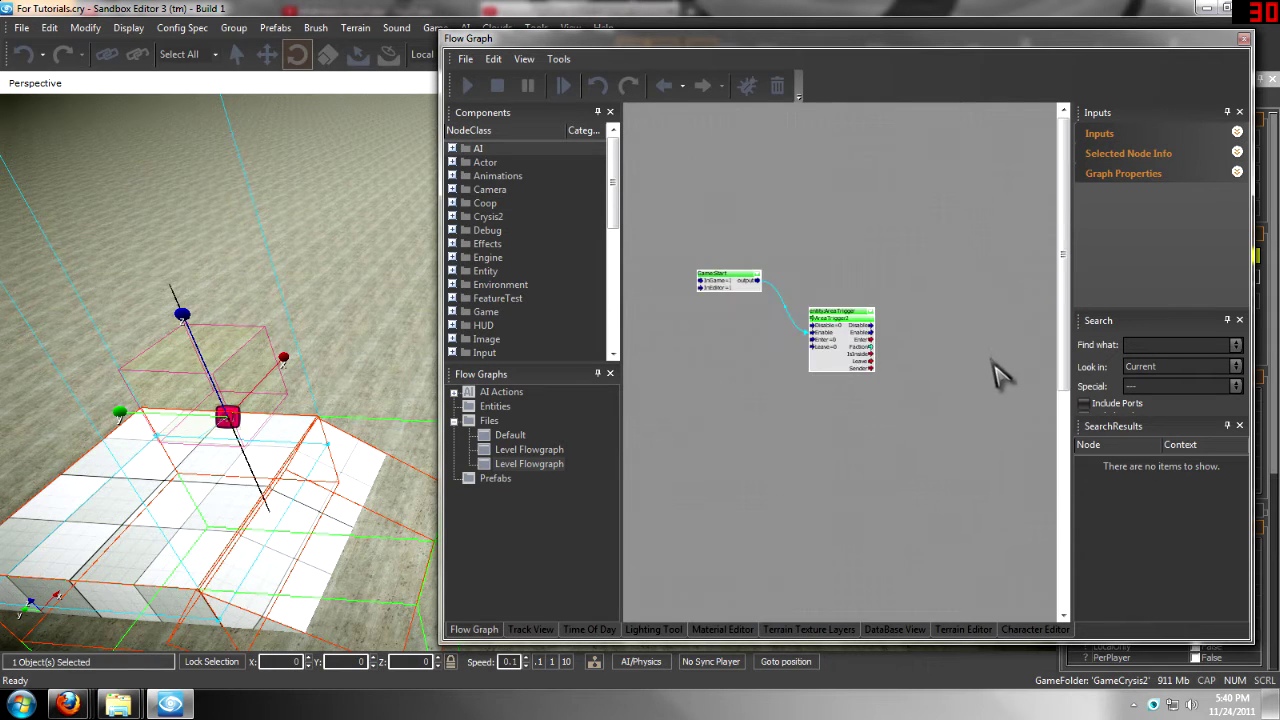
scroll(976, 279, down, 2)
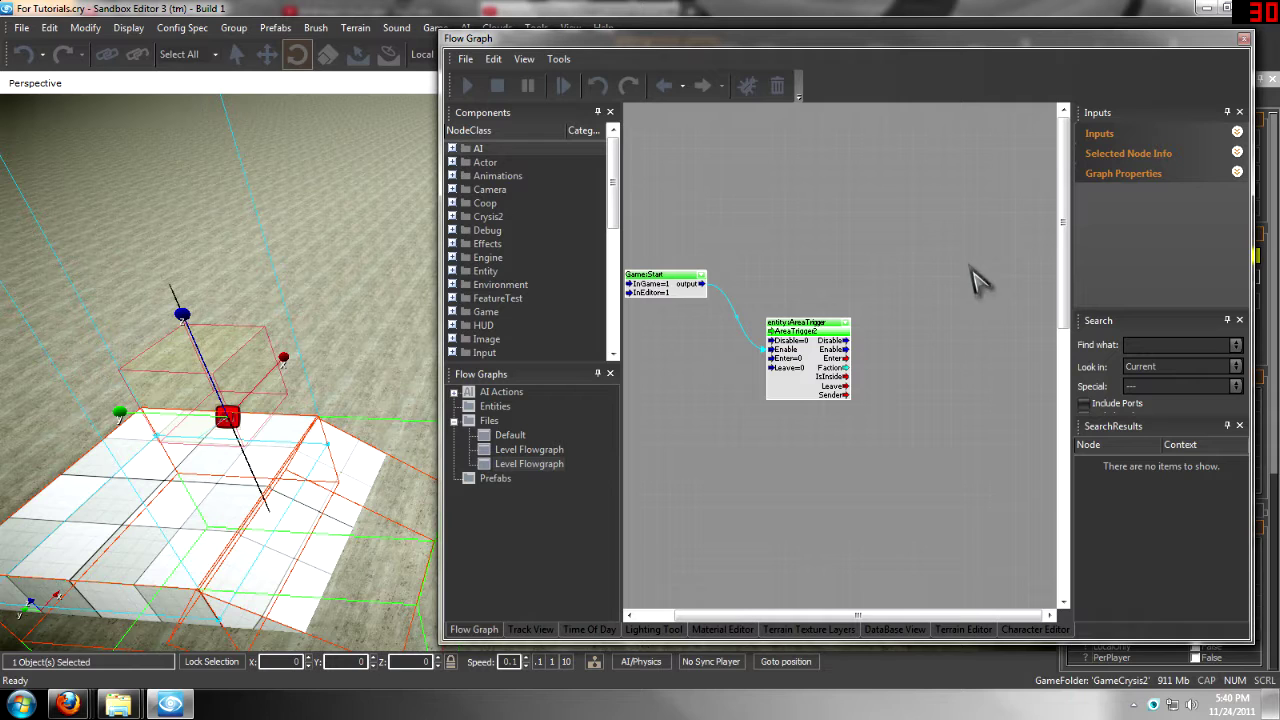
right_click(898, 310)
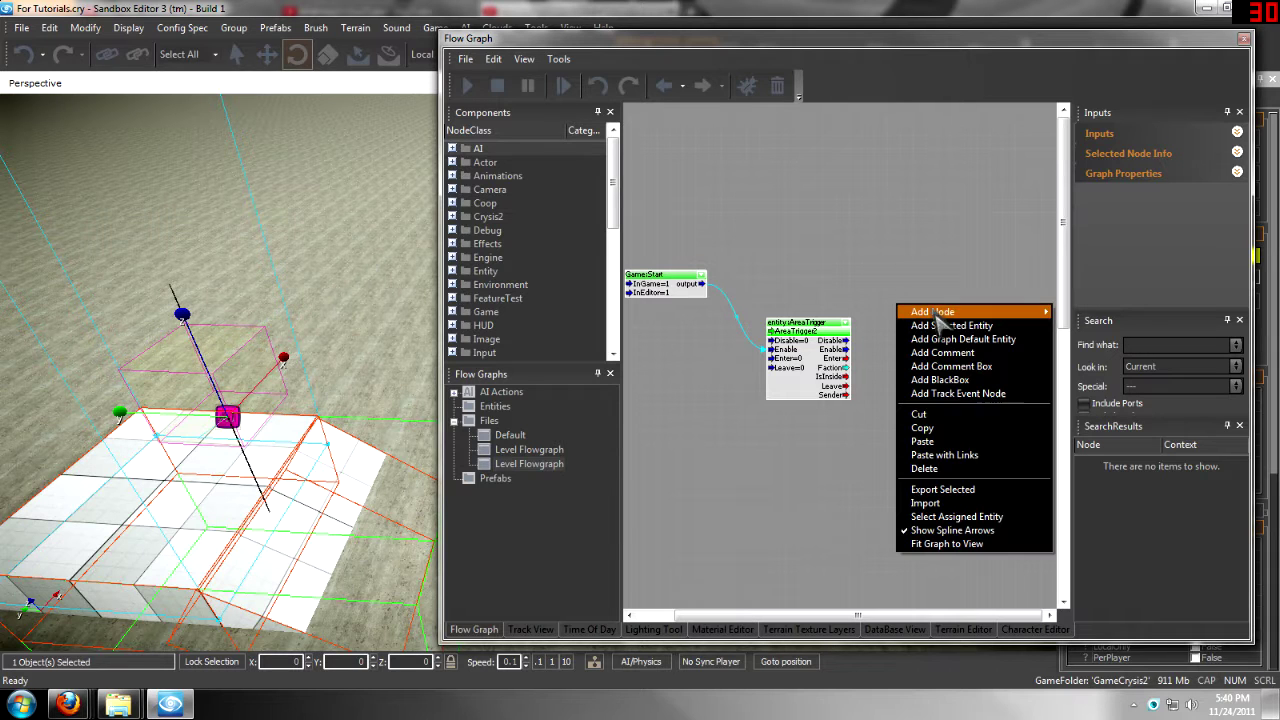
mouse_move(938, 312)
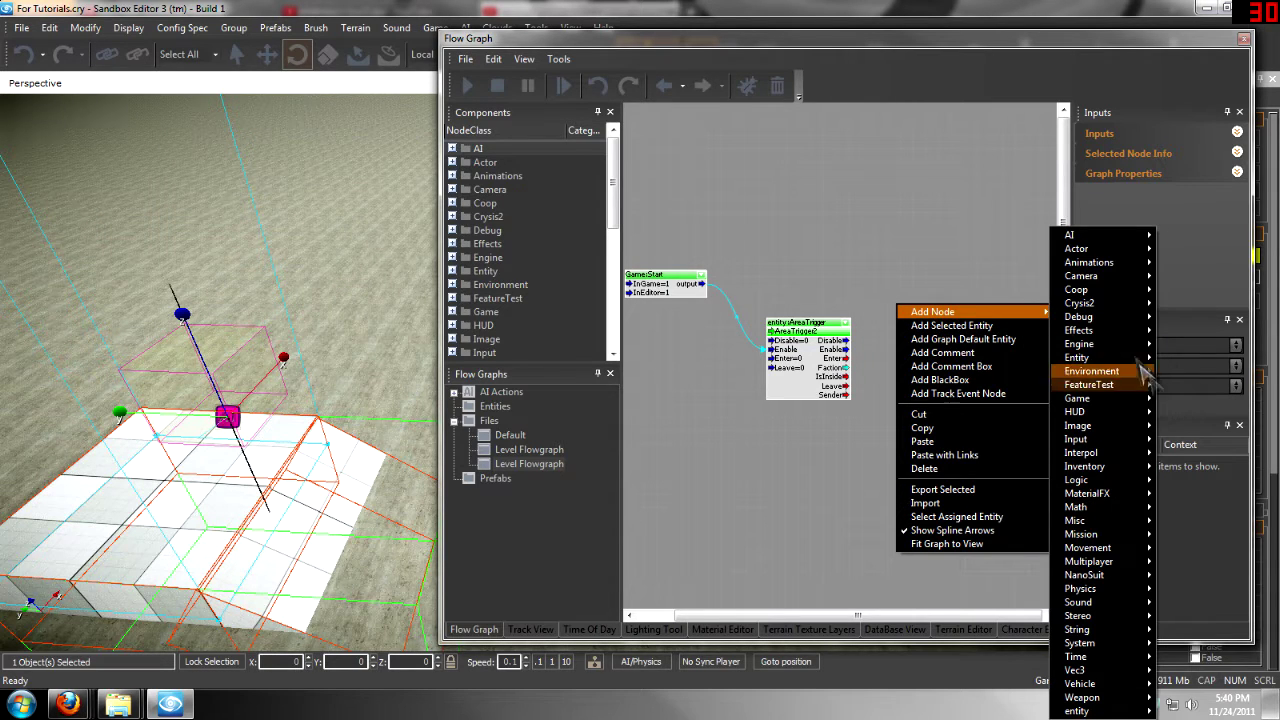
mouse_move(1105, 550)
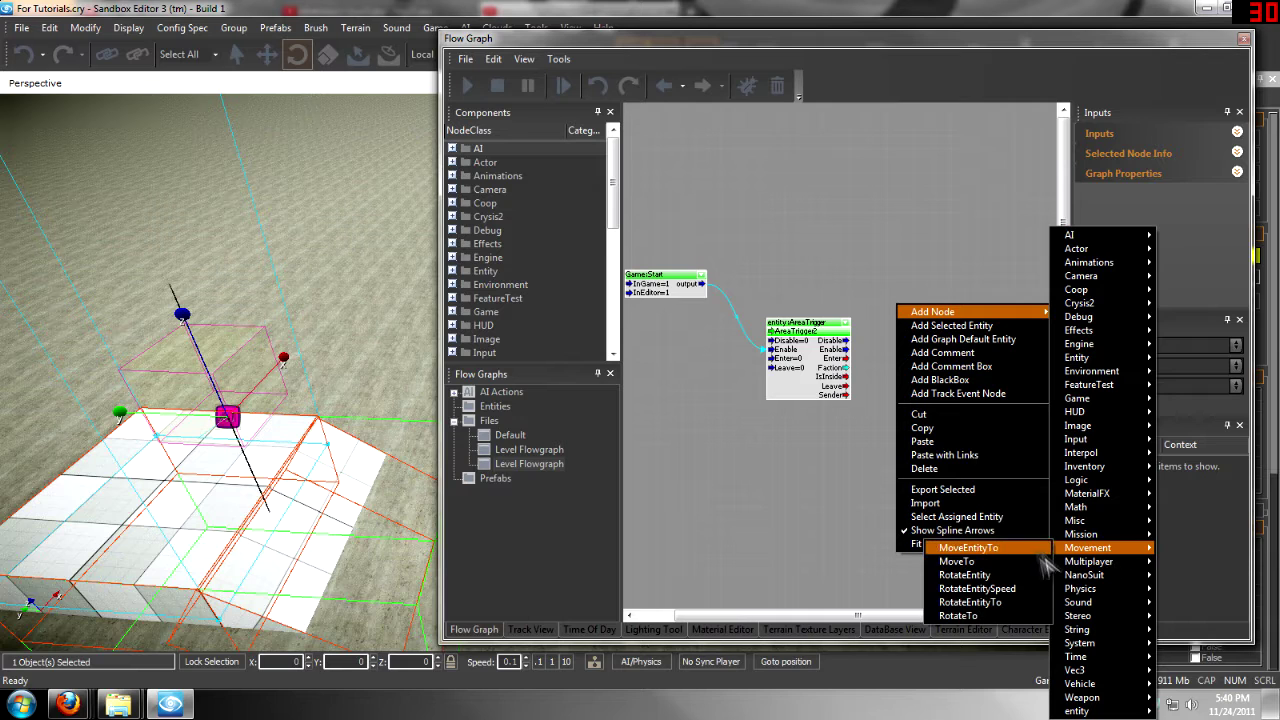
click(1018, 560)
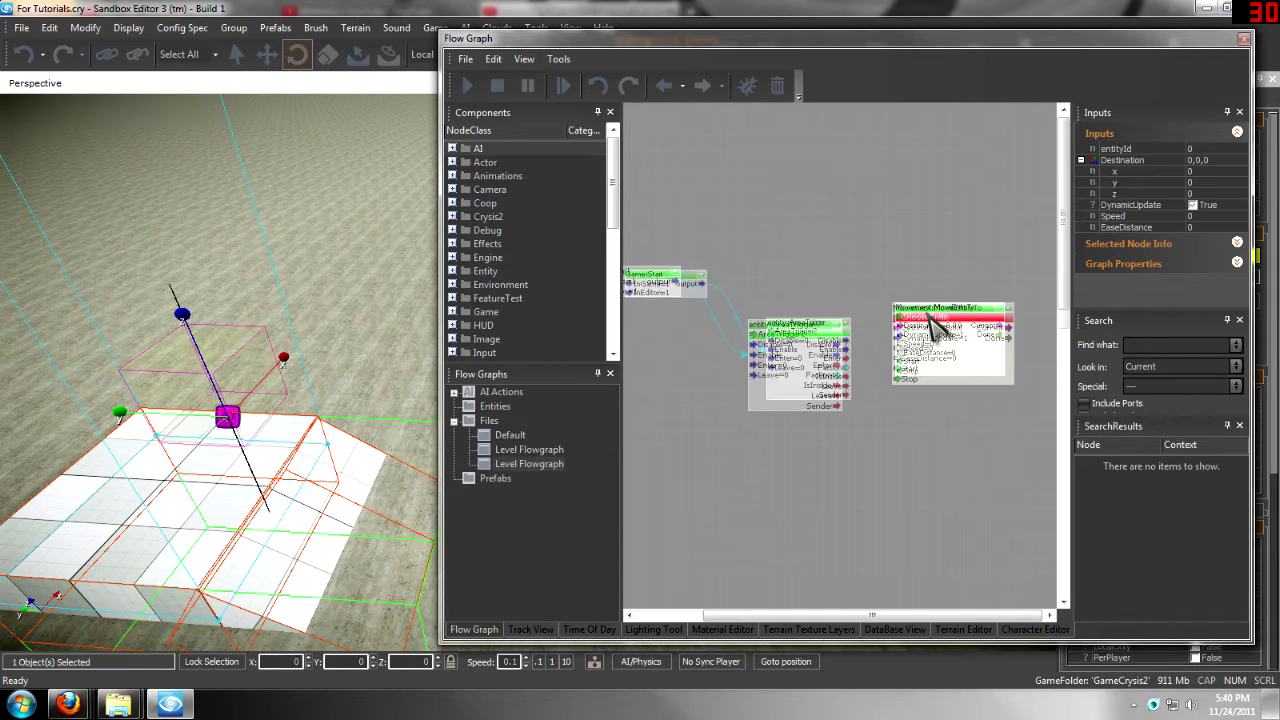
Connect the AreaTrigger node's Enter output to the MoveEntityTo node's Start input
scroll(932, 325, up, 2)
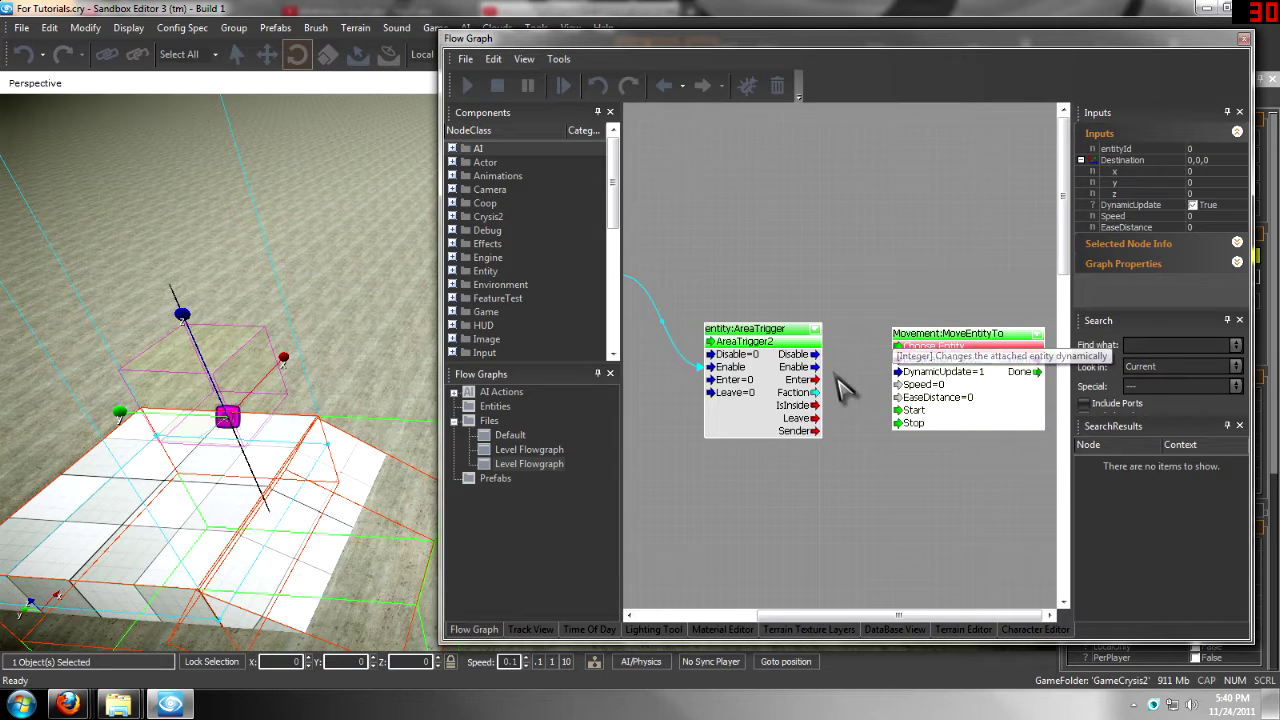
scroll(840, 390, up, 1)
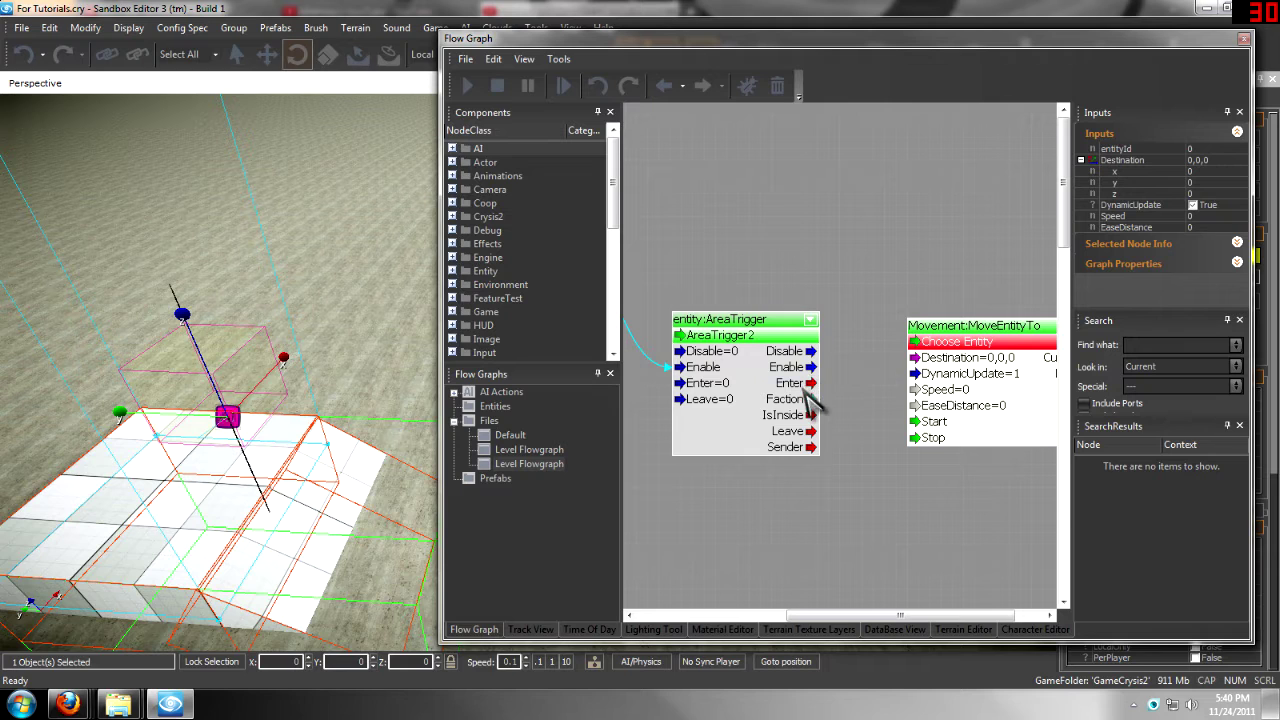
drag(808, 384, 884, 418)
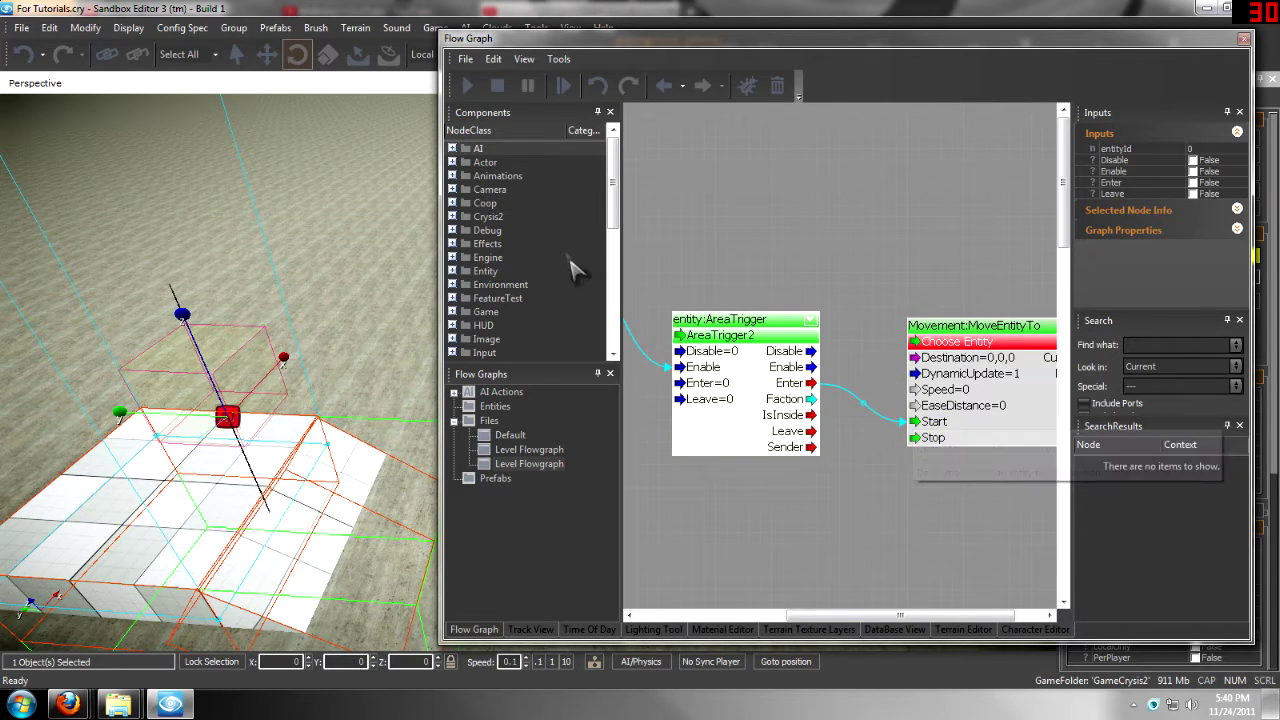
Try linking the AreaTrigger node's IsInside output to the MoveEntityTo node's Stop and Start inputs
key(s)
right_drag(262, 360, 272, 368)
key(w)
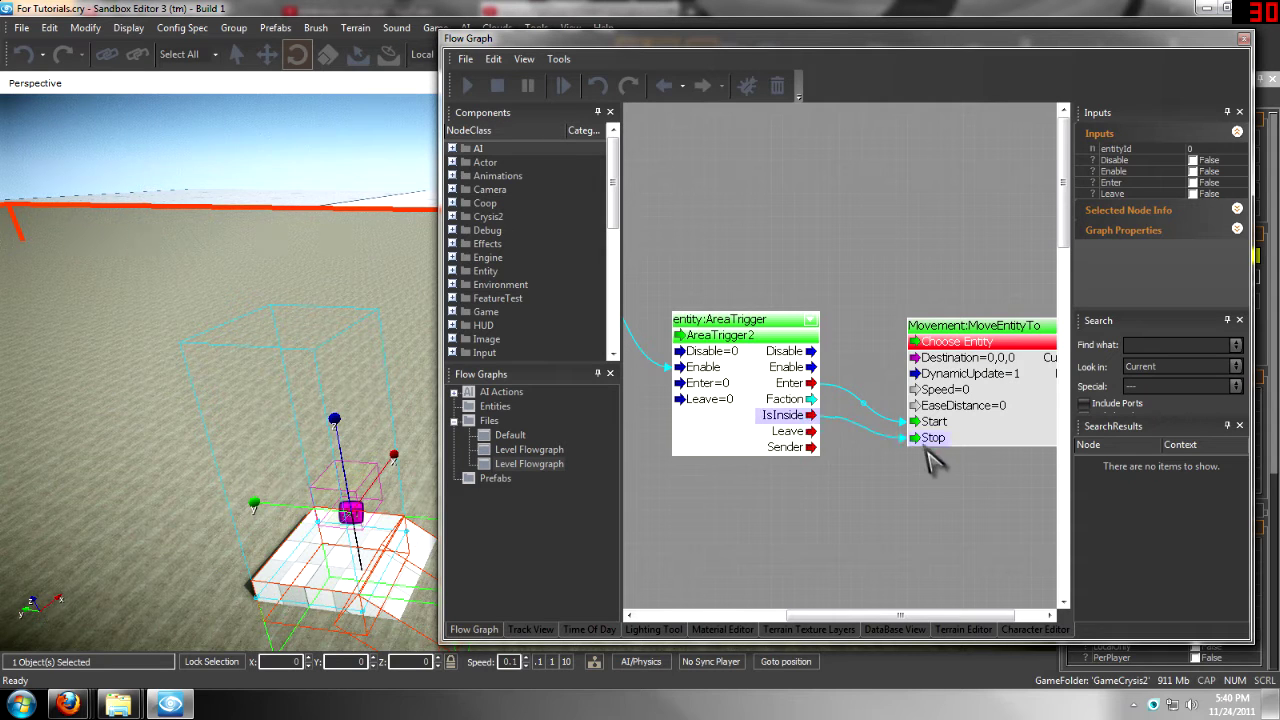
drag(932, 429, 931, 427)
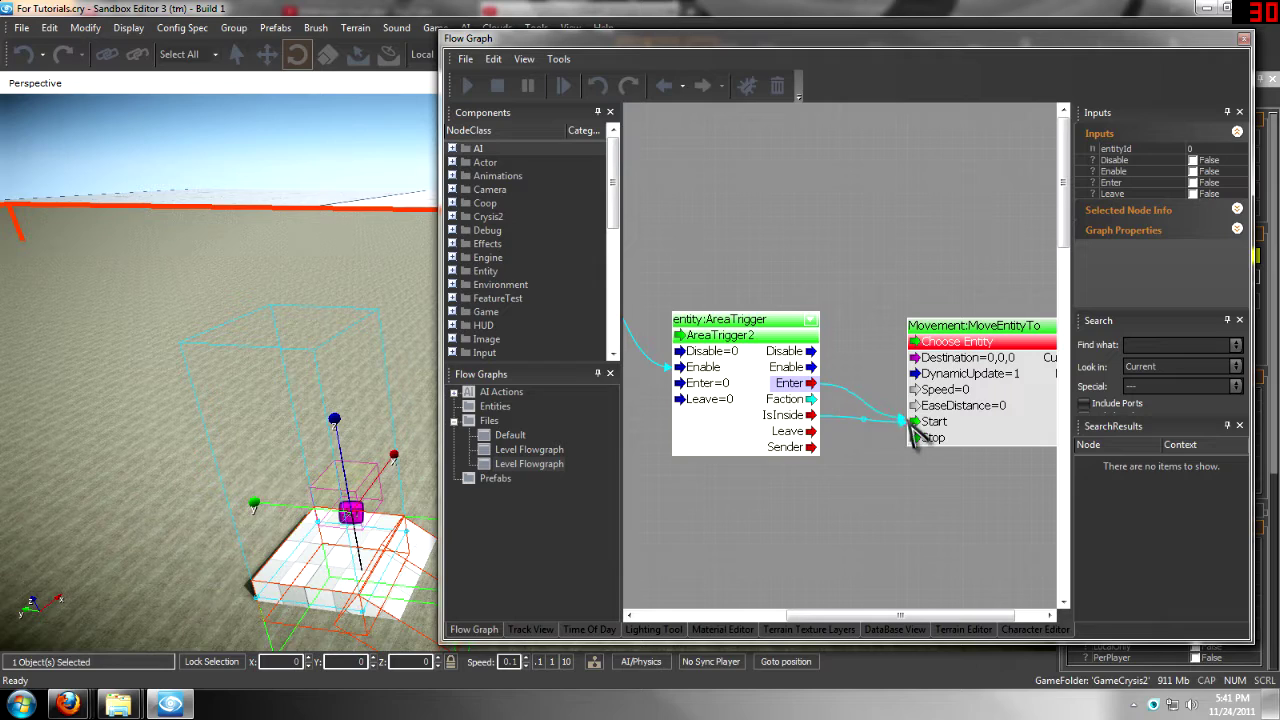
drag(914, 424, 914, 424)
right_drag(370, 361, 281, 367)
key(s)
key(s)
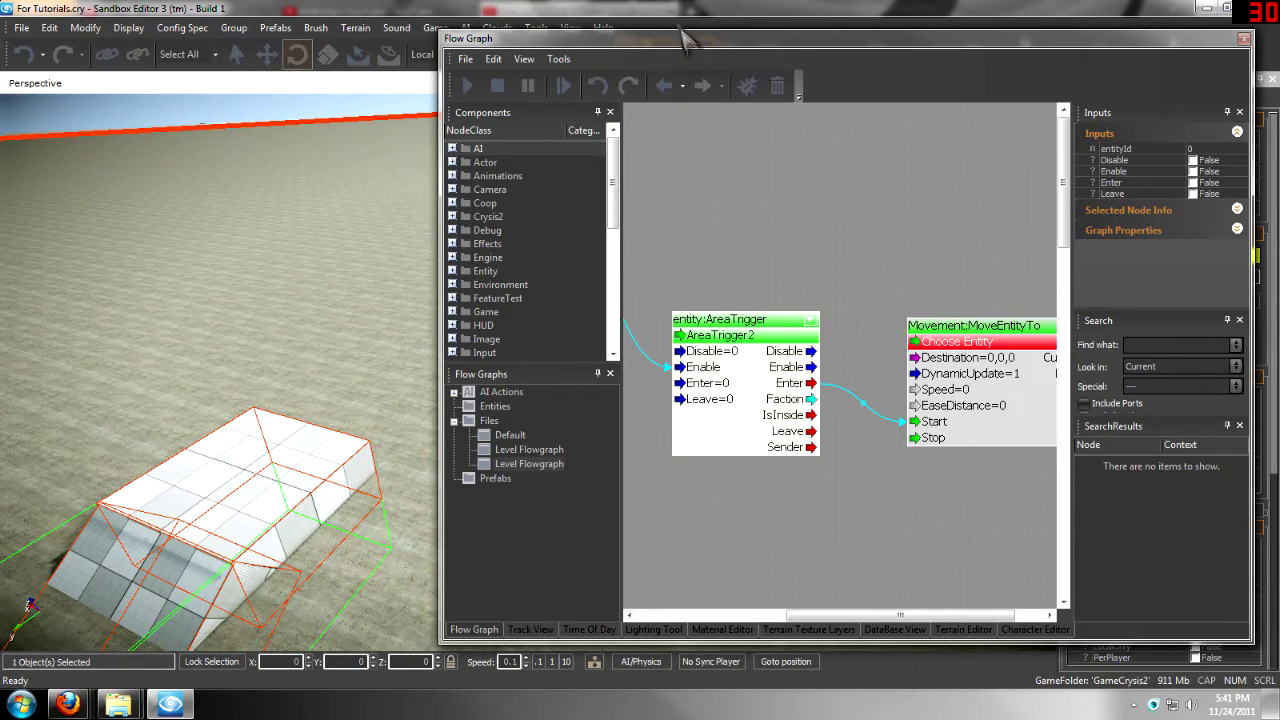
drag(693, 55, 586, 72)
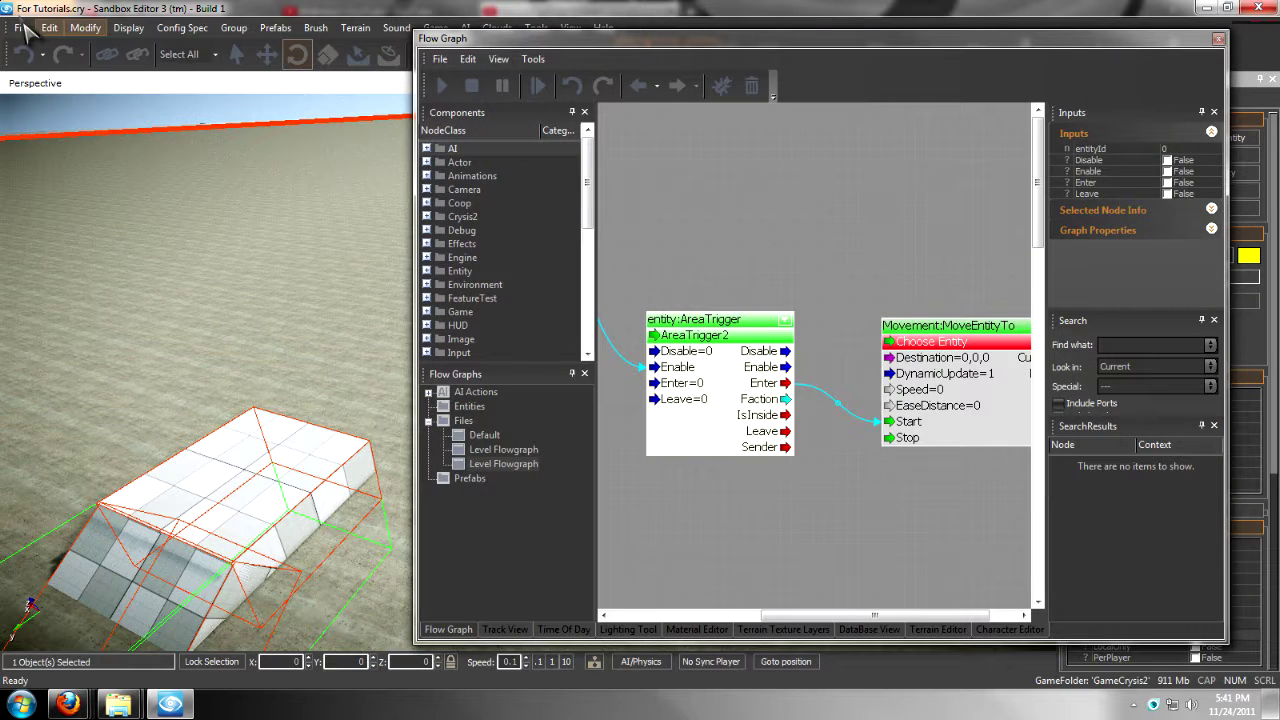
click(84, 28)
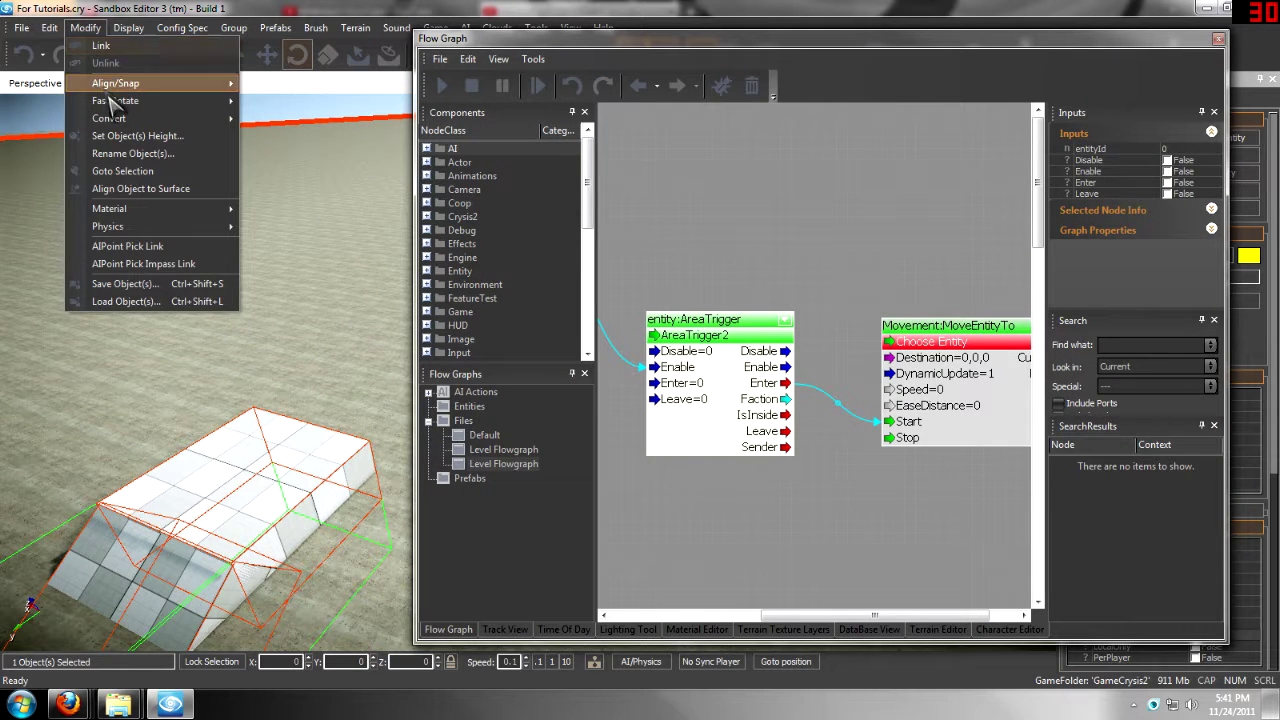
mouse_move(43, 29)
mouse_move(131, 32)
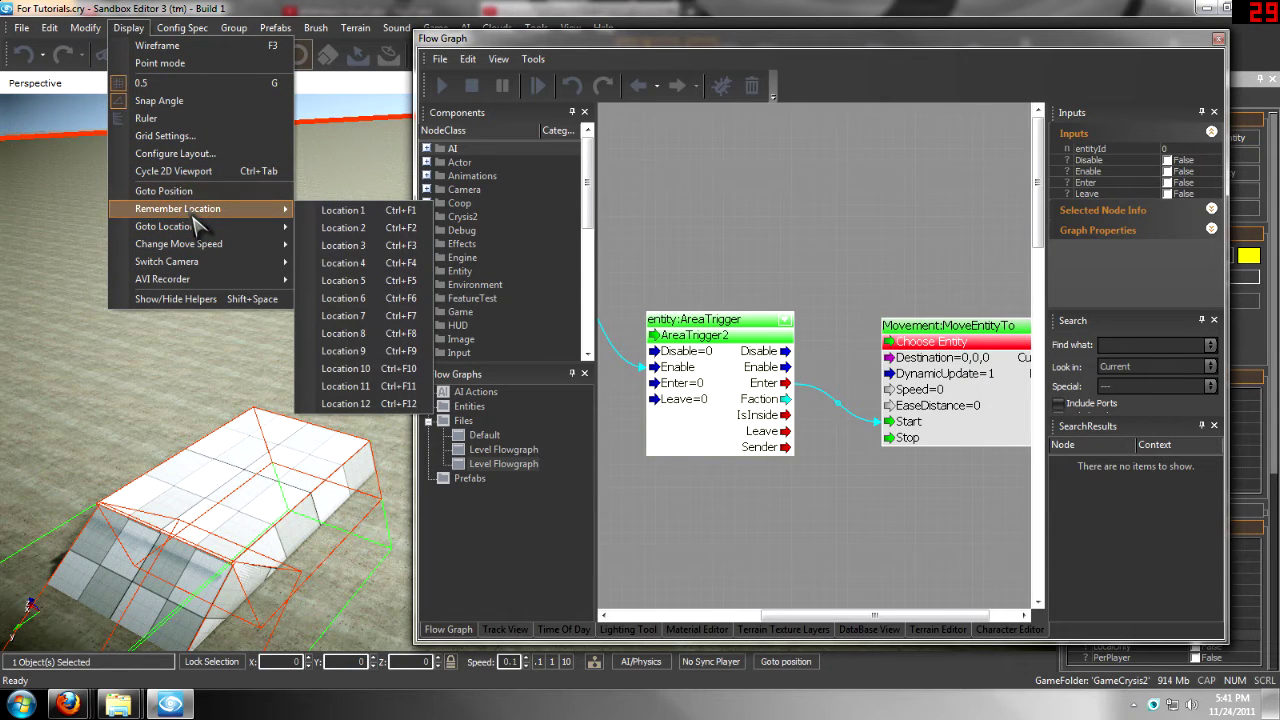
Fly the perspective view to the intended destination point and move the Flow Graph window to uncover the camera position read-out
right_drag(226, 320, 211, 405)
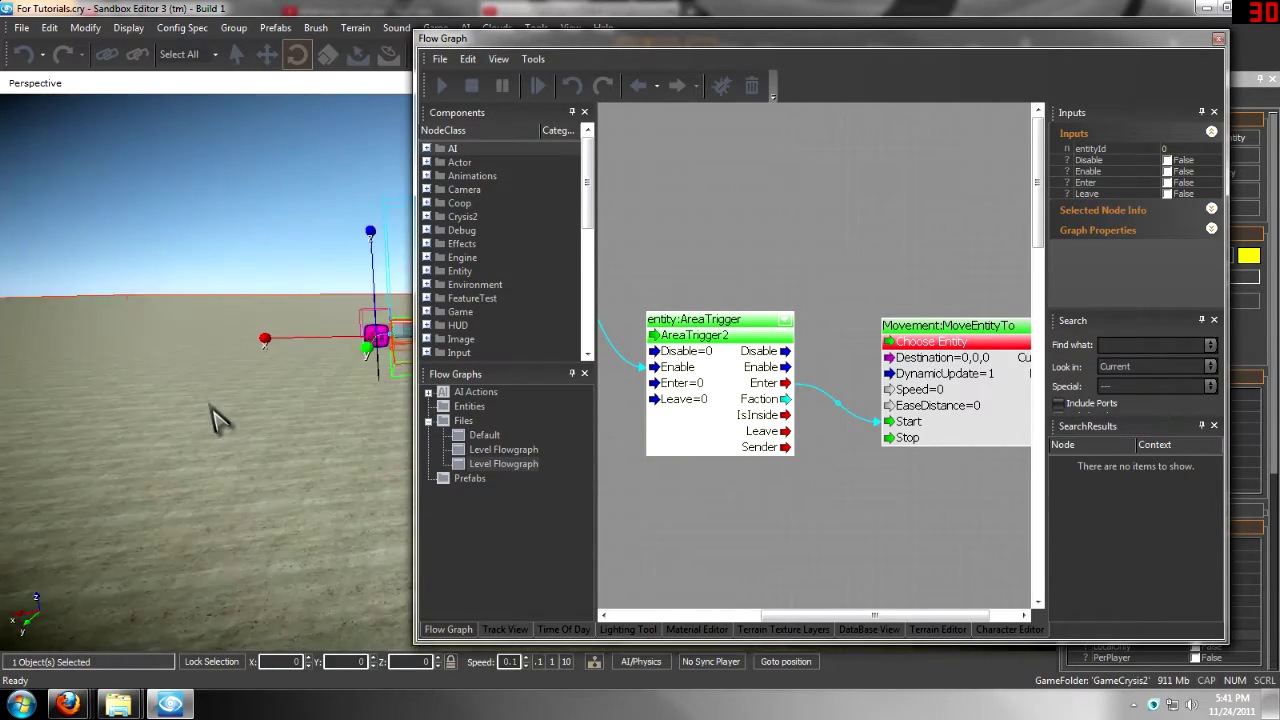
drag(806, 50, 626, 133)
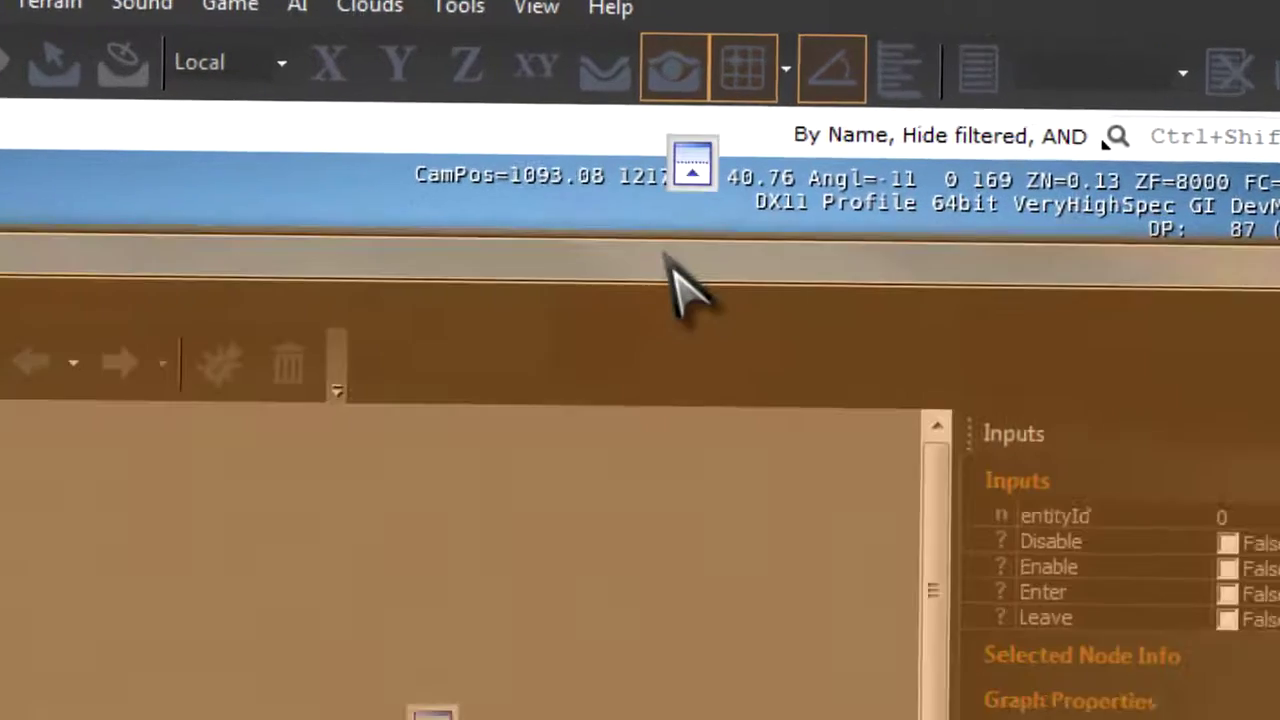
drag(680, 285, 679, 250)
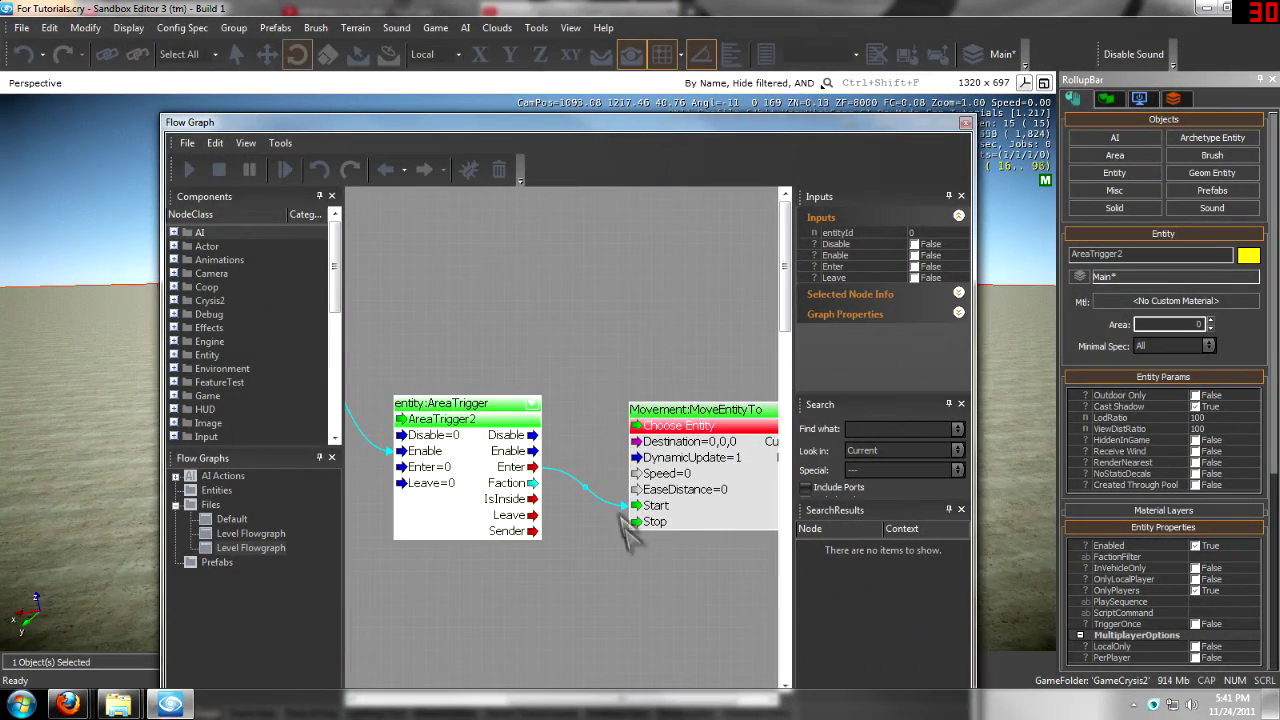
Set the MoveEntityTo node's Destination to 1093.08,1217.46,40, based on the camera position
click(719, 444)
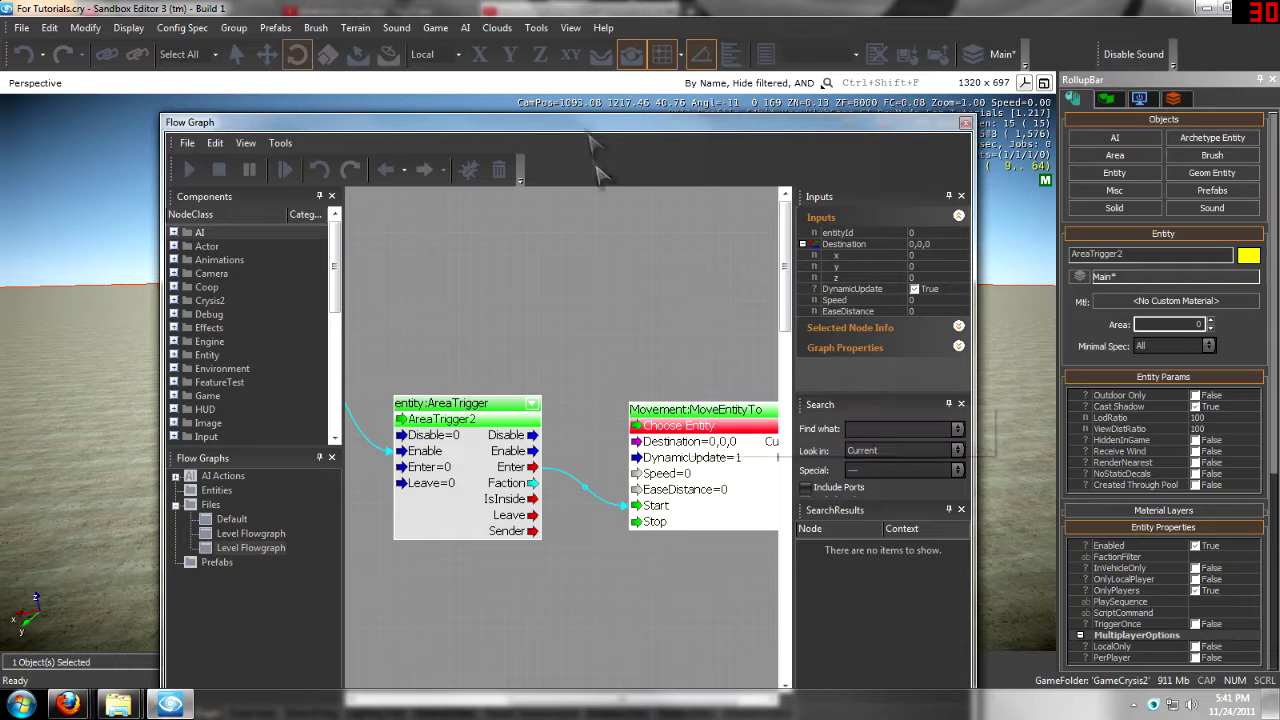
click(672, 381)
scroll(771, 485, down, 3)
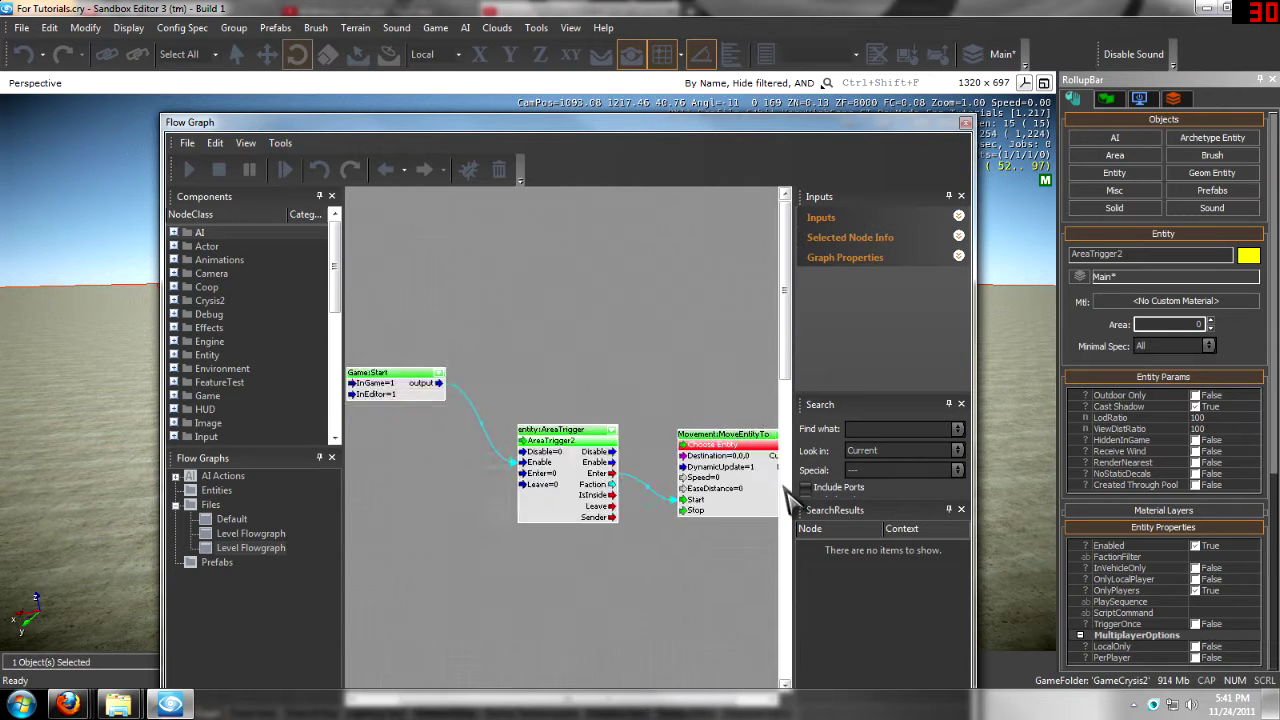
scroll(771, 485, up, 4)
scroll(568, 449, up, 3)
scroll(458, 441, down, 4)
scroll(458, 441, down, 2)
scroll(684, 443, up, 4)
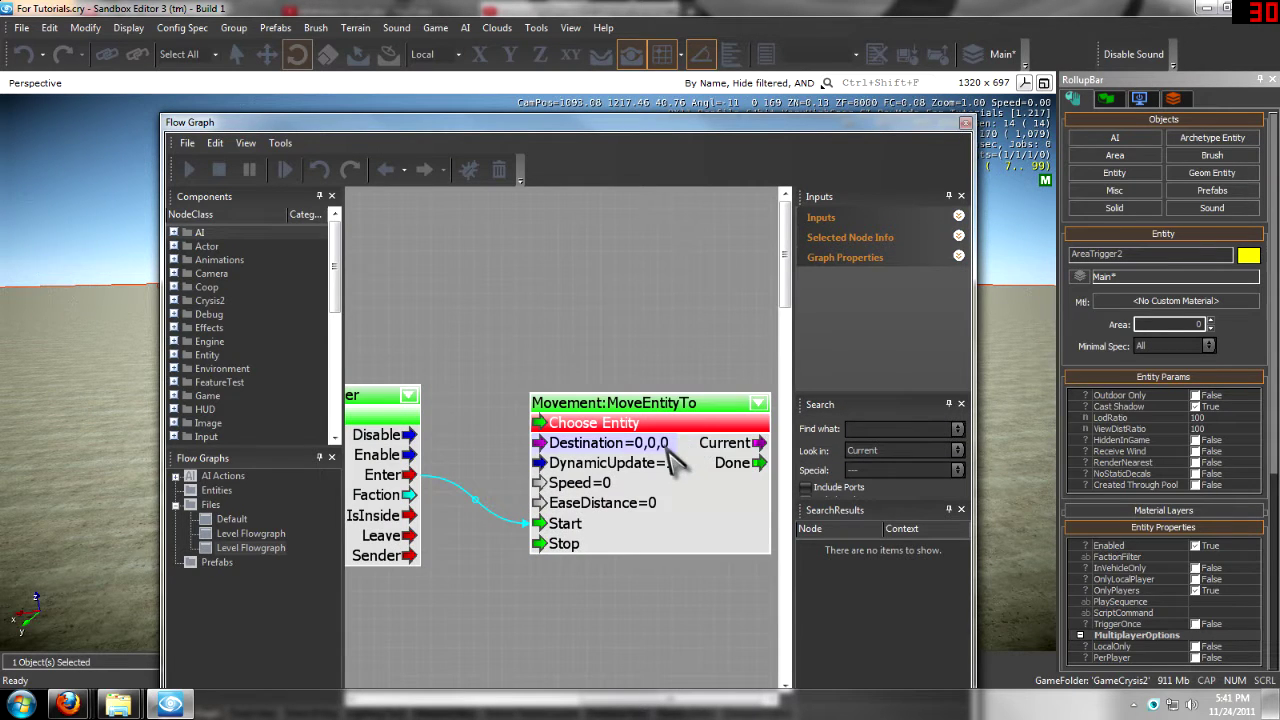
click(668, 450)
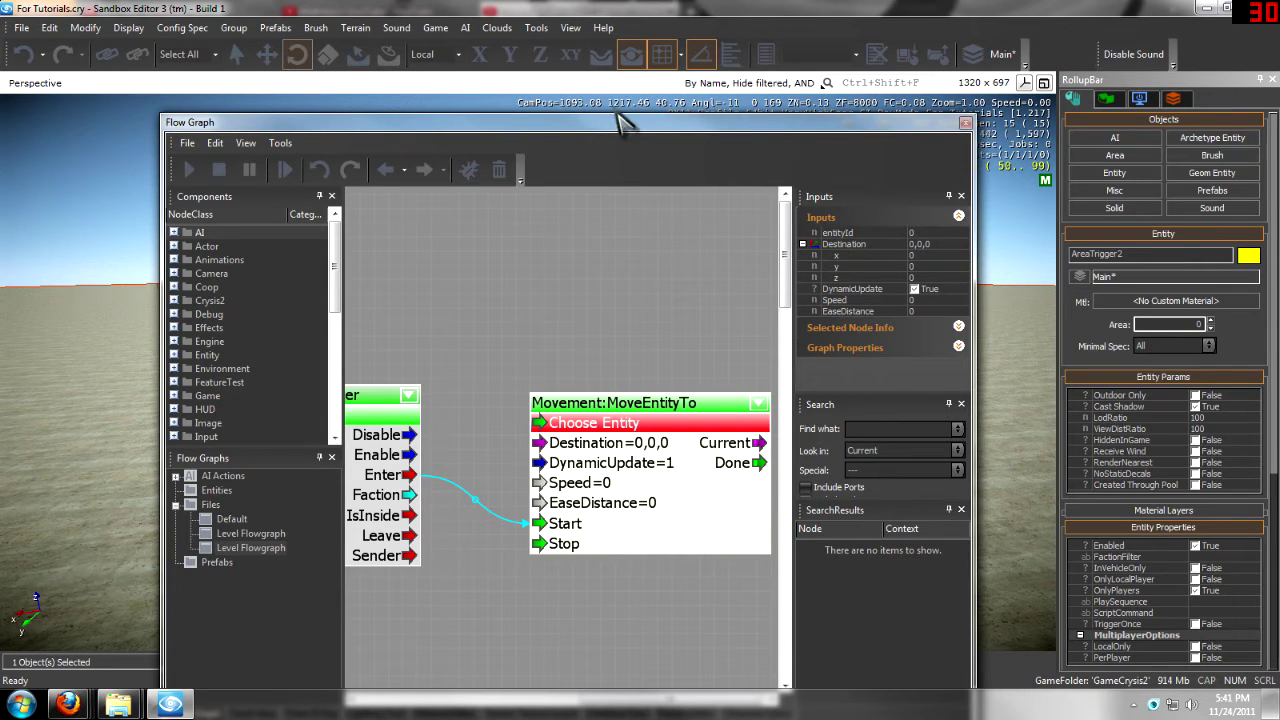
click(937, 244)
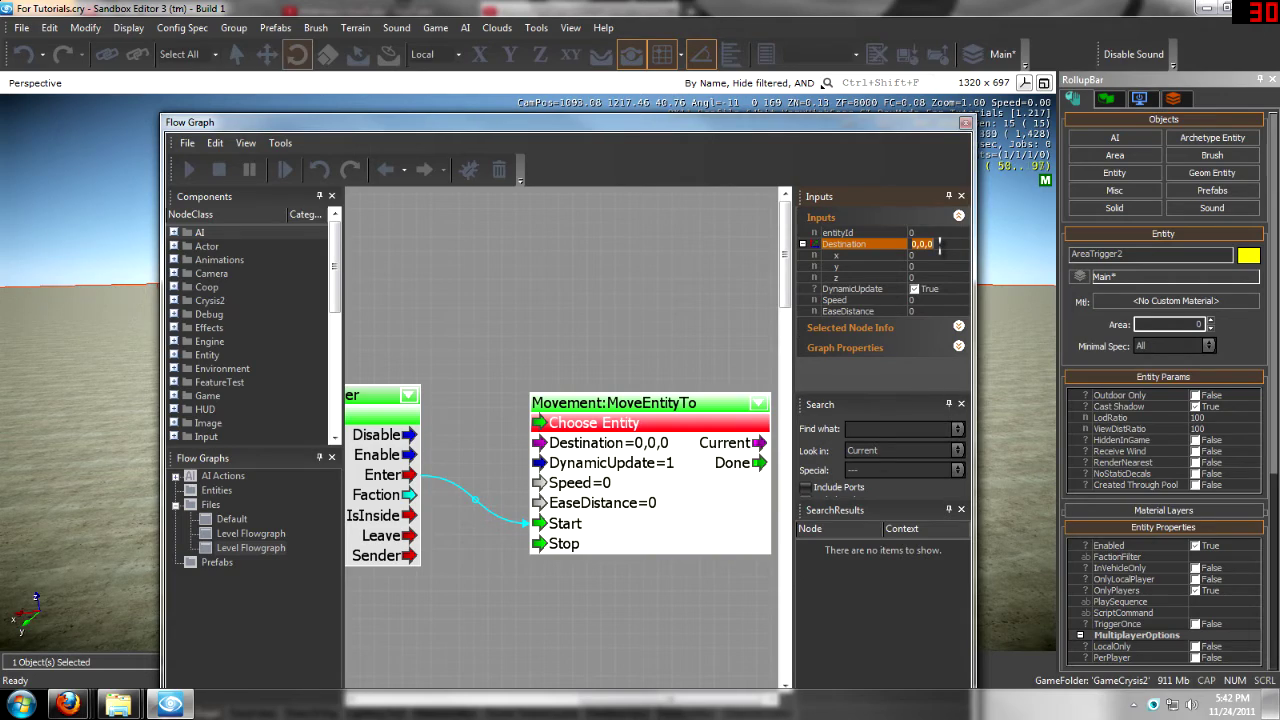
text(1093.08,)
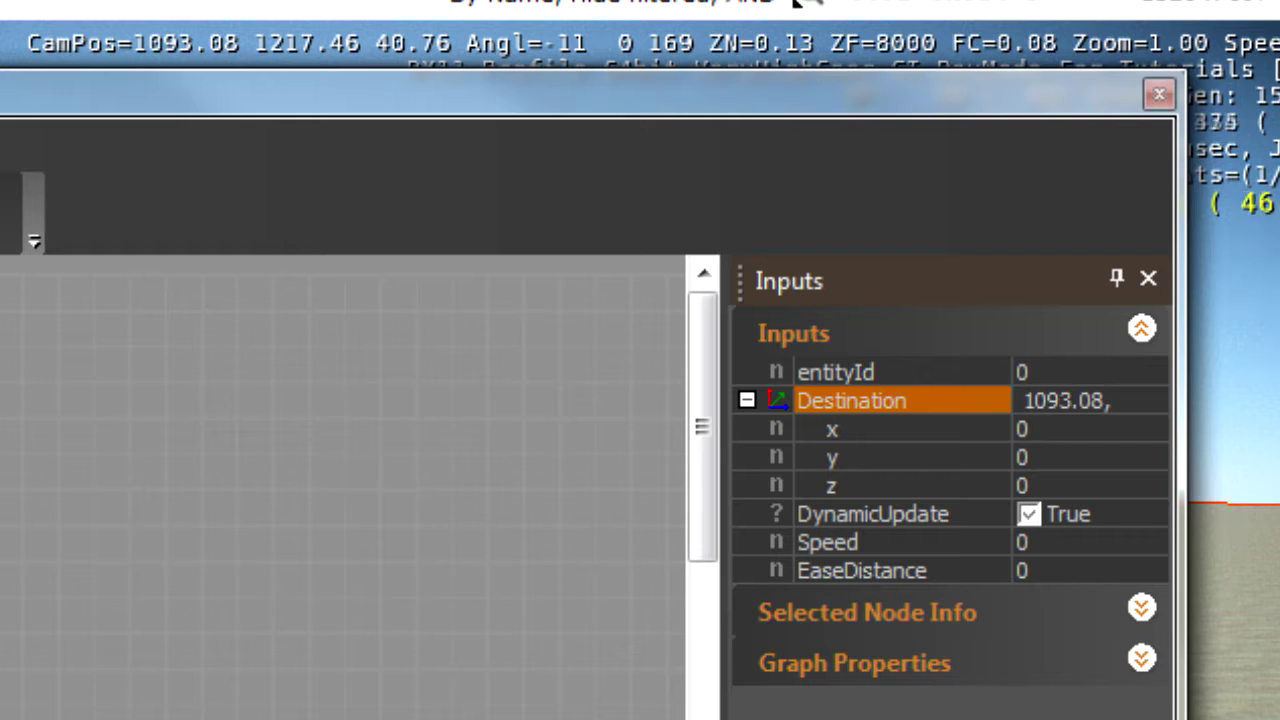
text(1217.4)
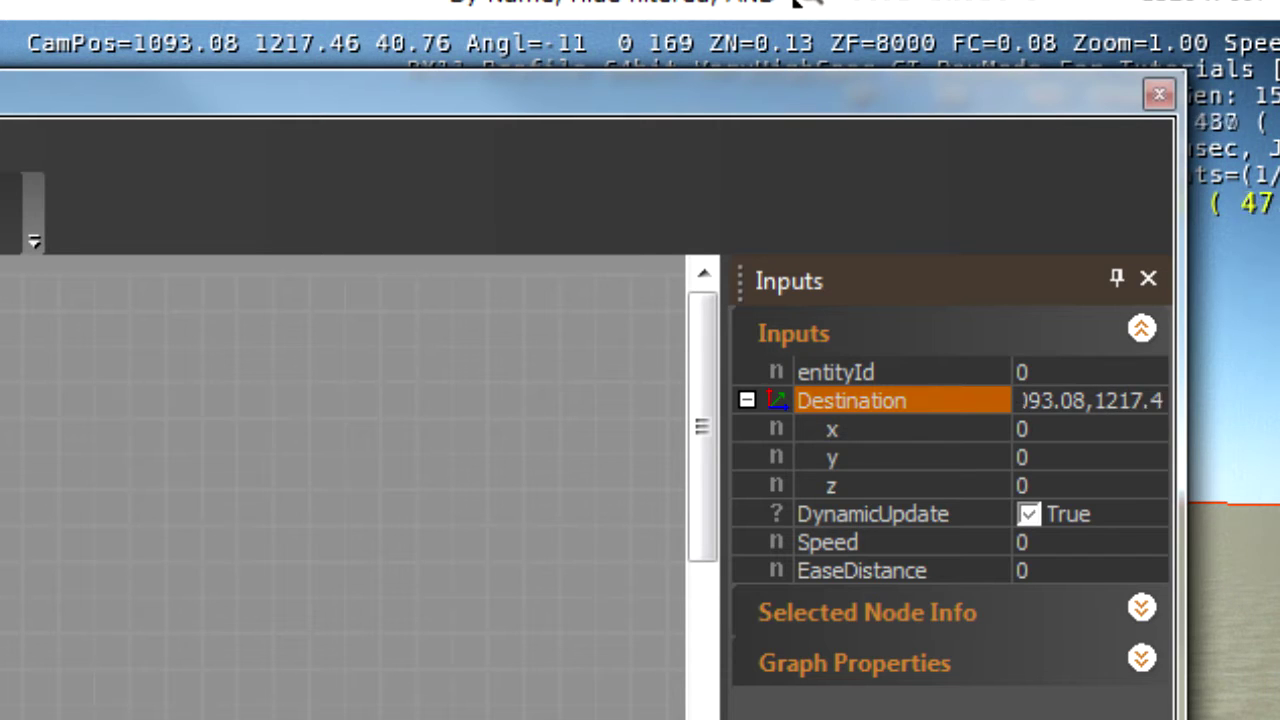
text(6,)
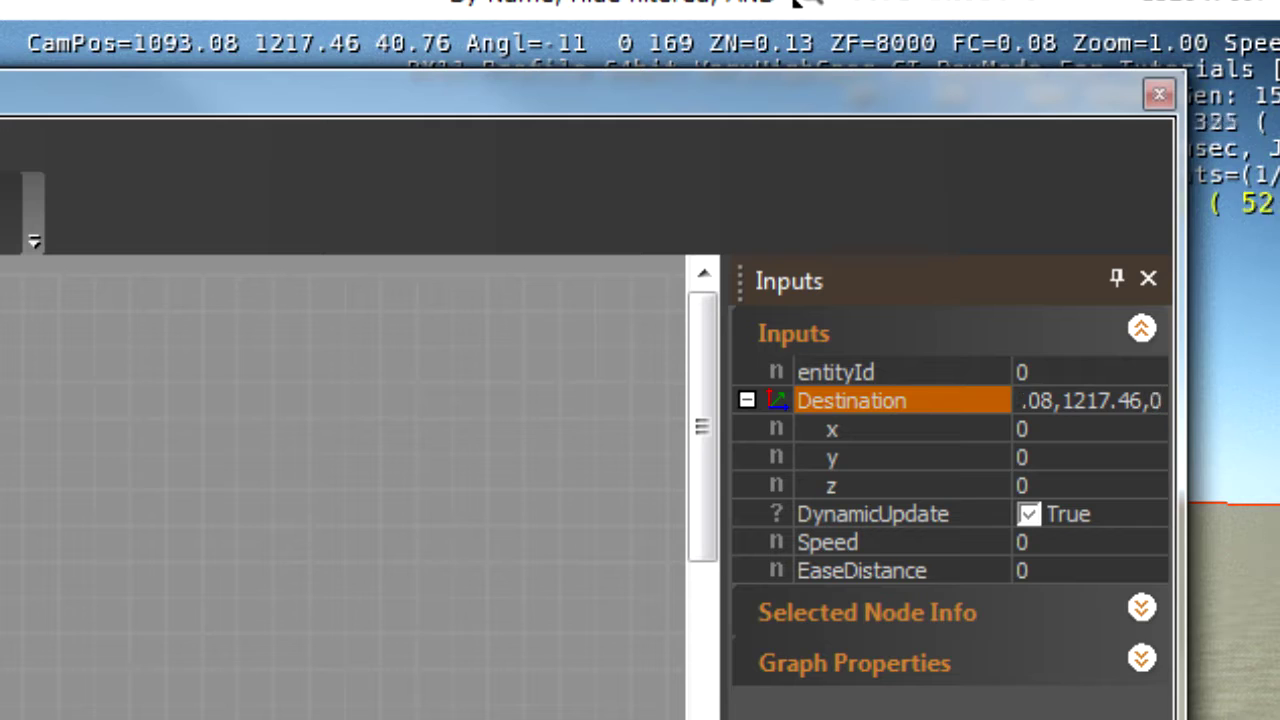
text(0)
key(BackSpace)
text(40)
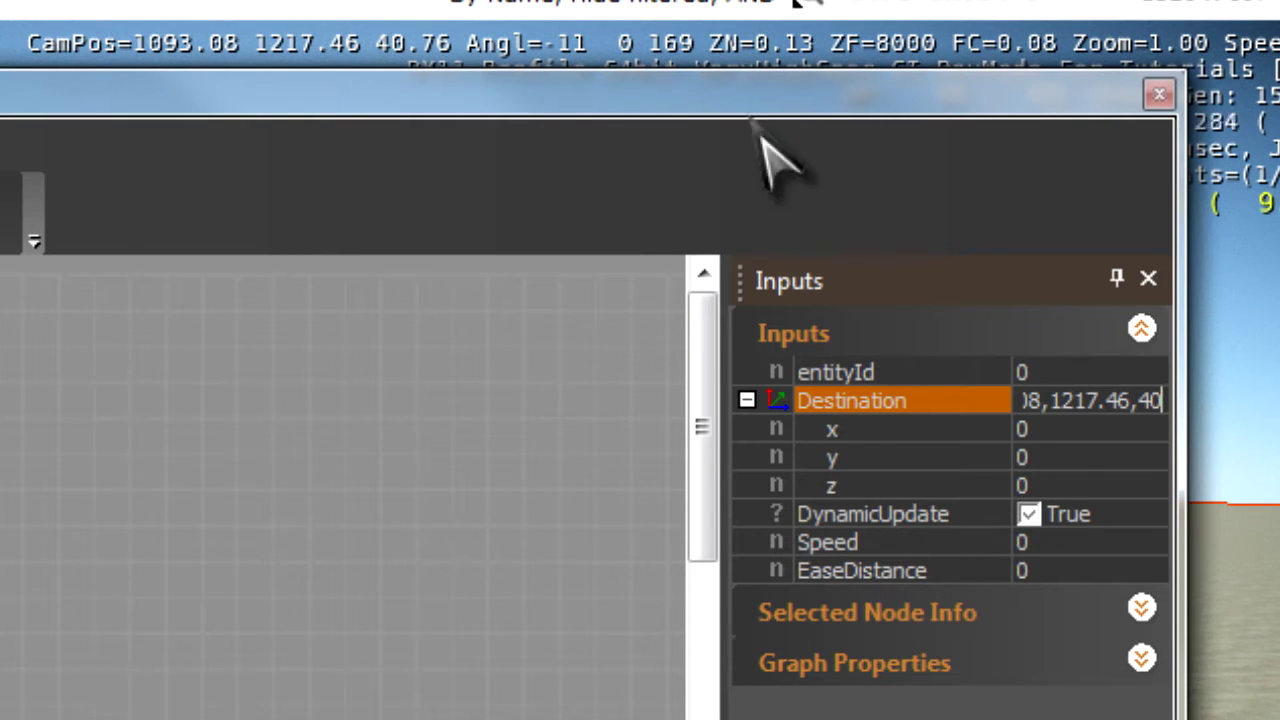
click(271, 663)
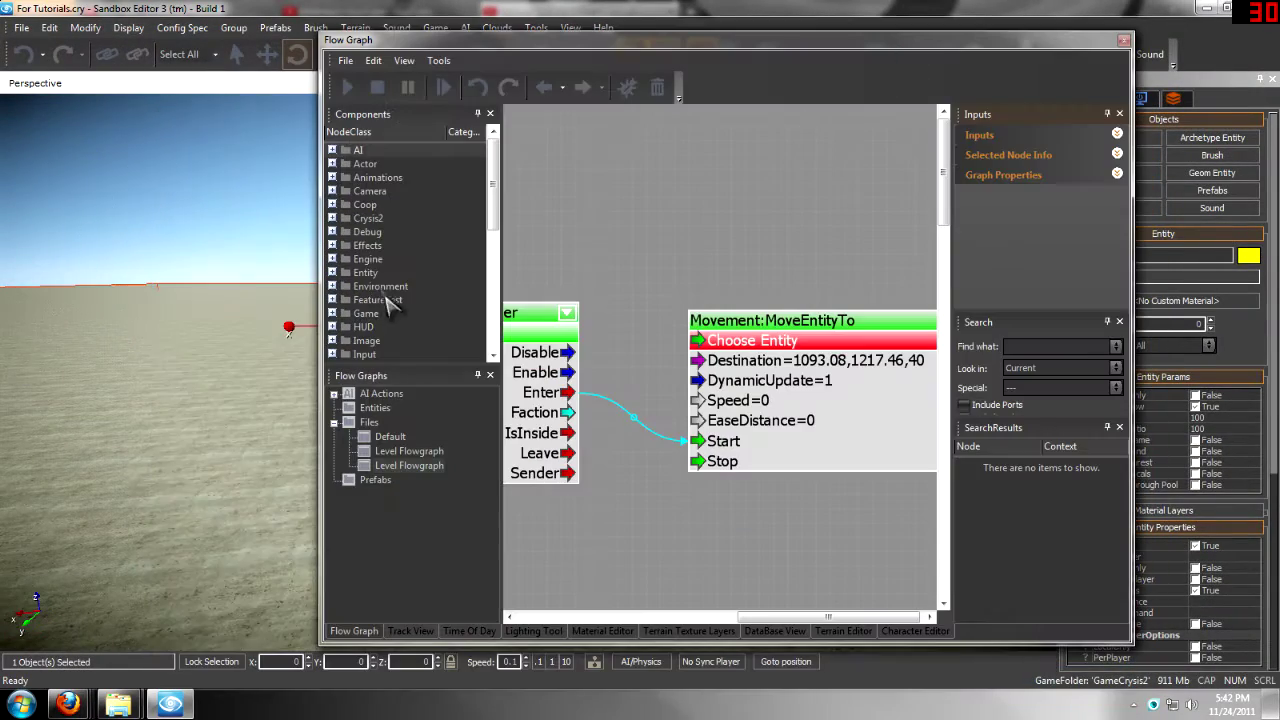
Briefly run the level in game mode, return to editing and bring the perspective view back towards the platform
key(ctrl+g)
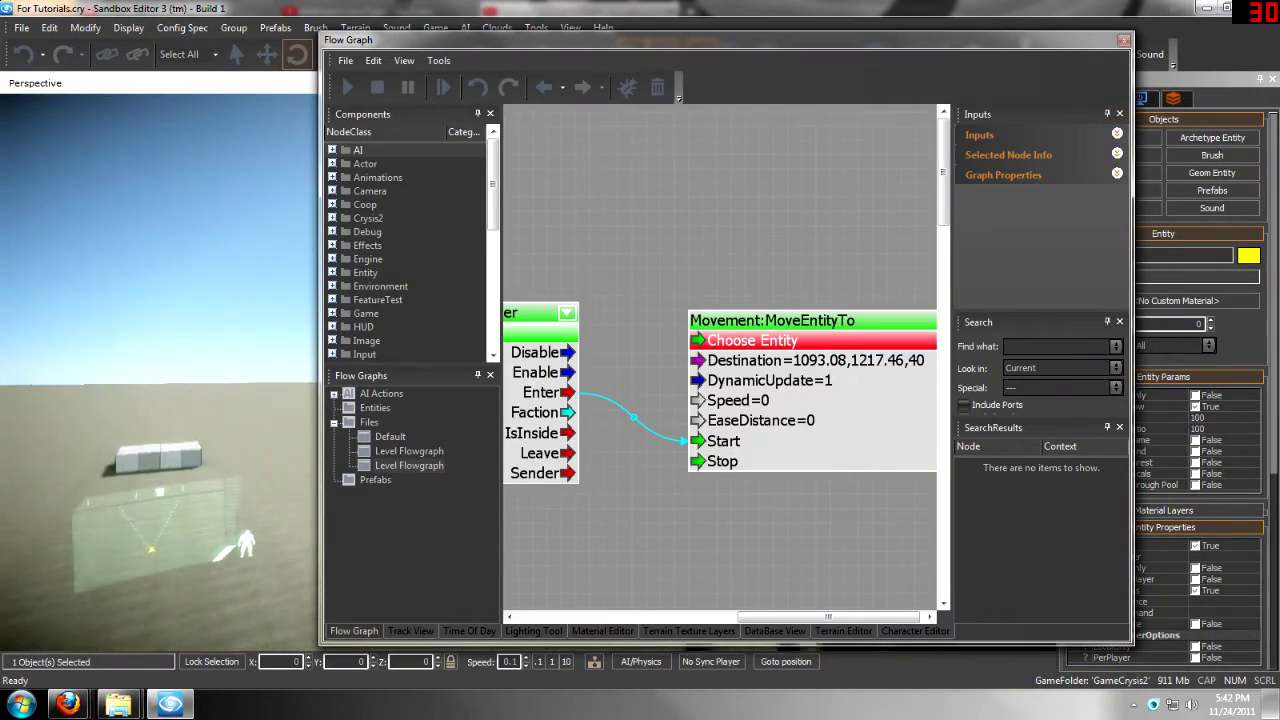
key(Escape)
right_drag(150, 366, 150, 366)
key(s)
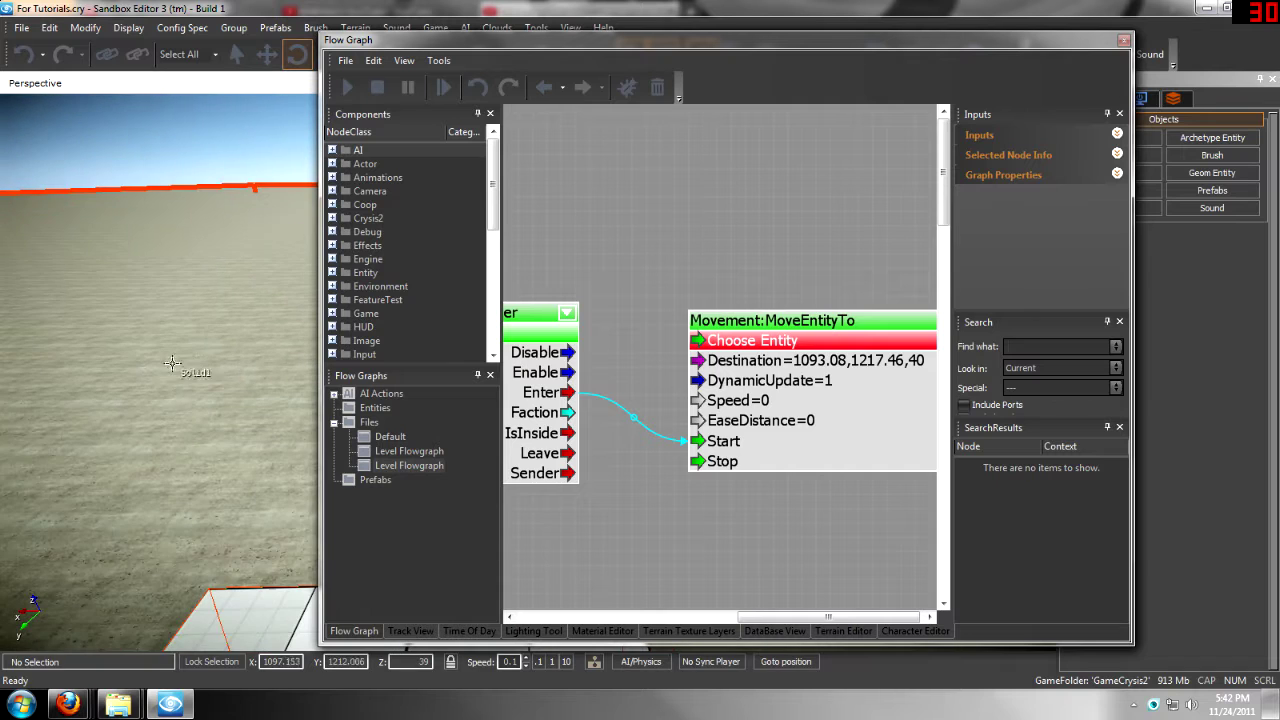
Add an Actor:LocalPlayer node to the flow graph above the AreaTrigger node
scroll(706, 265, down, 2)
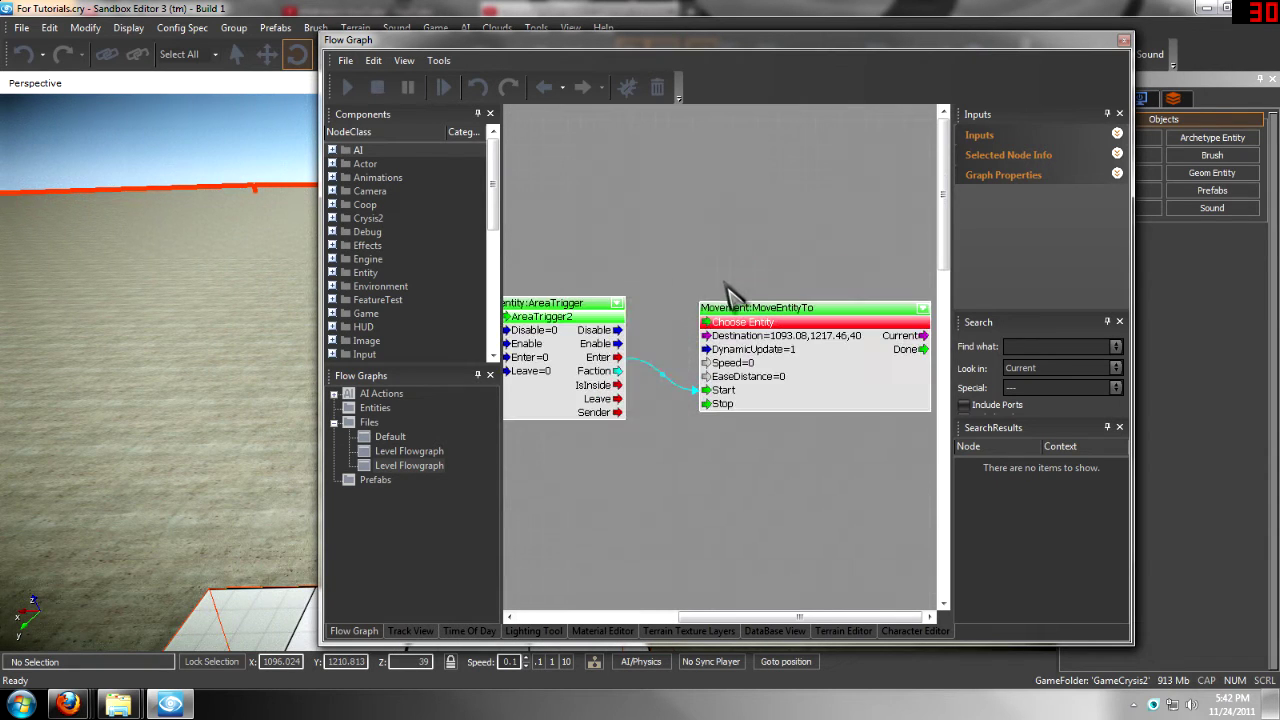
scroll(616, 260, up, 1)
right_click(576, 220)
mouse_move(594, 232)
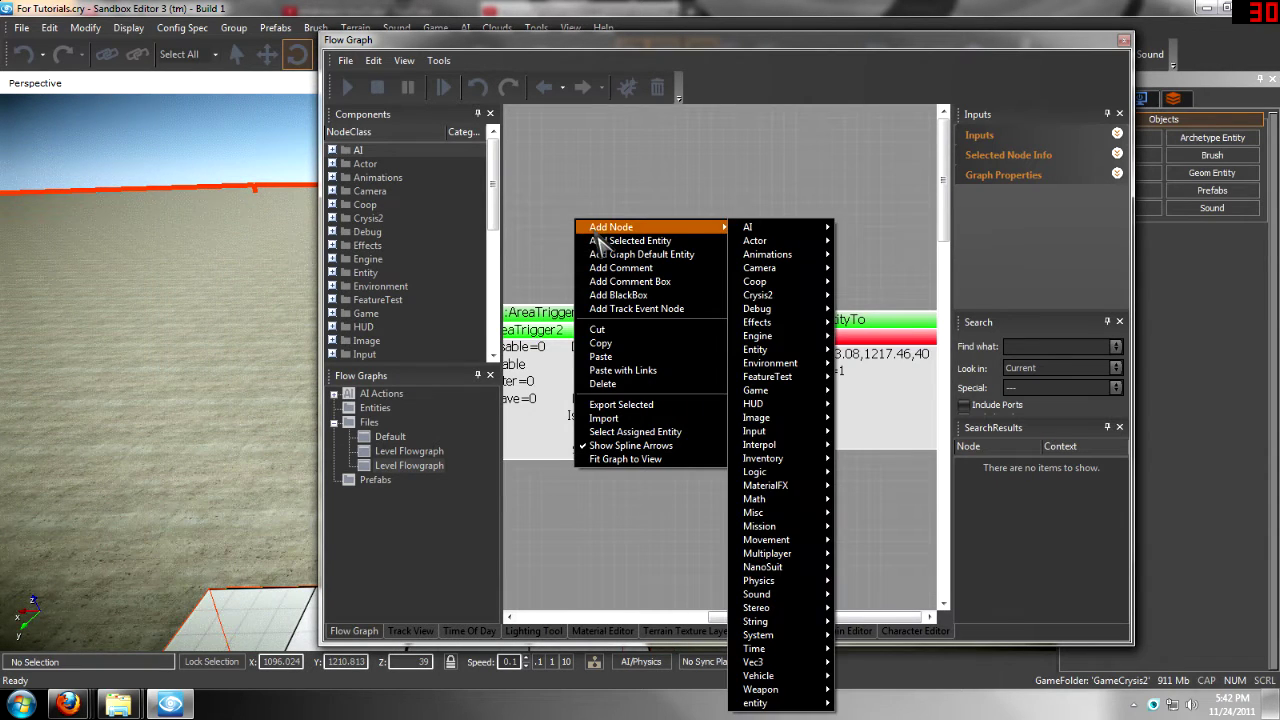
click(942, 196)
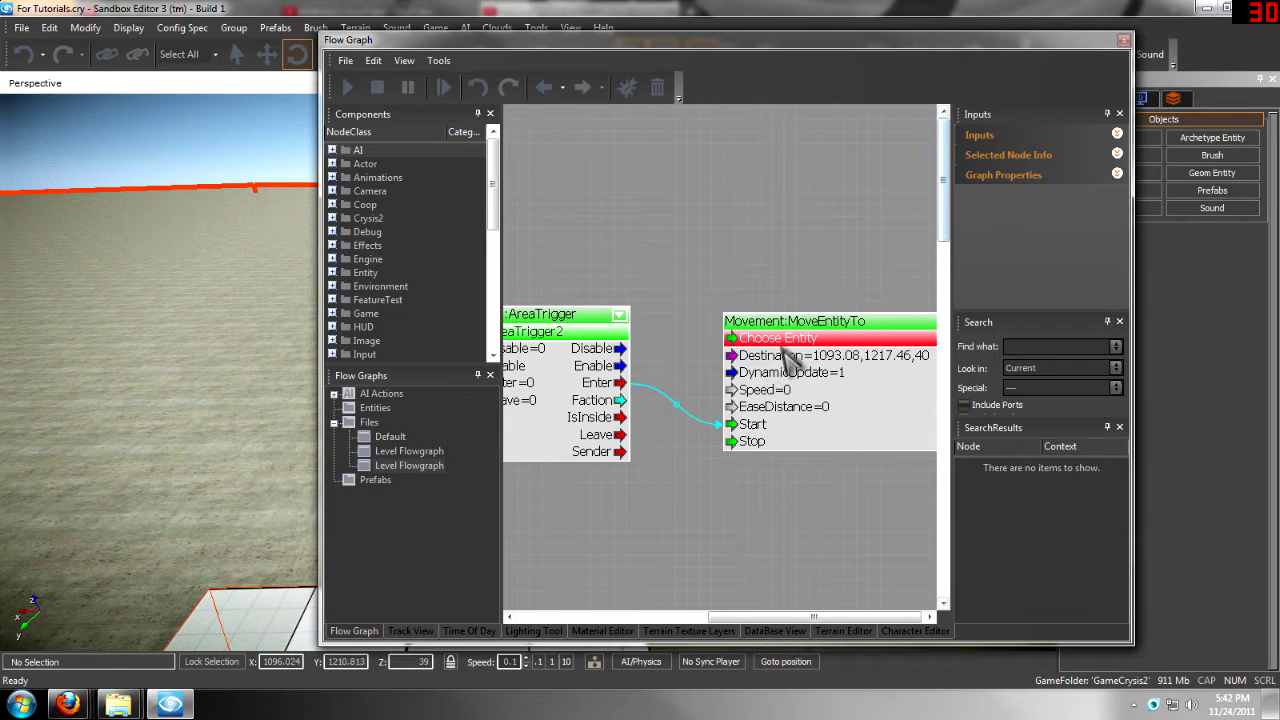
right_drag(567, 175, 532, 158)
right_click(544, 176)
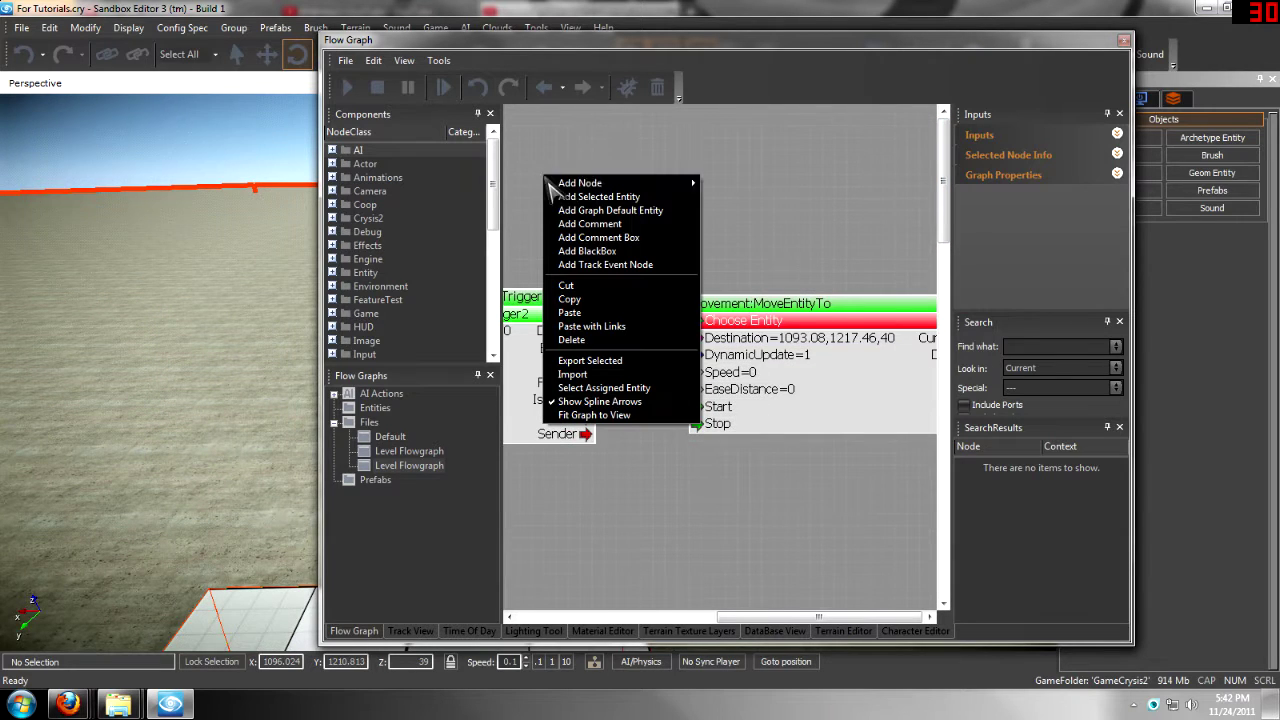
mouse_move(562, 185)
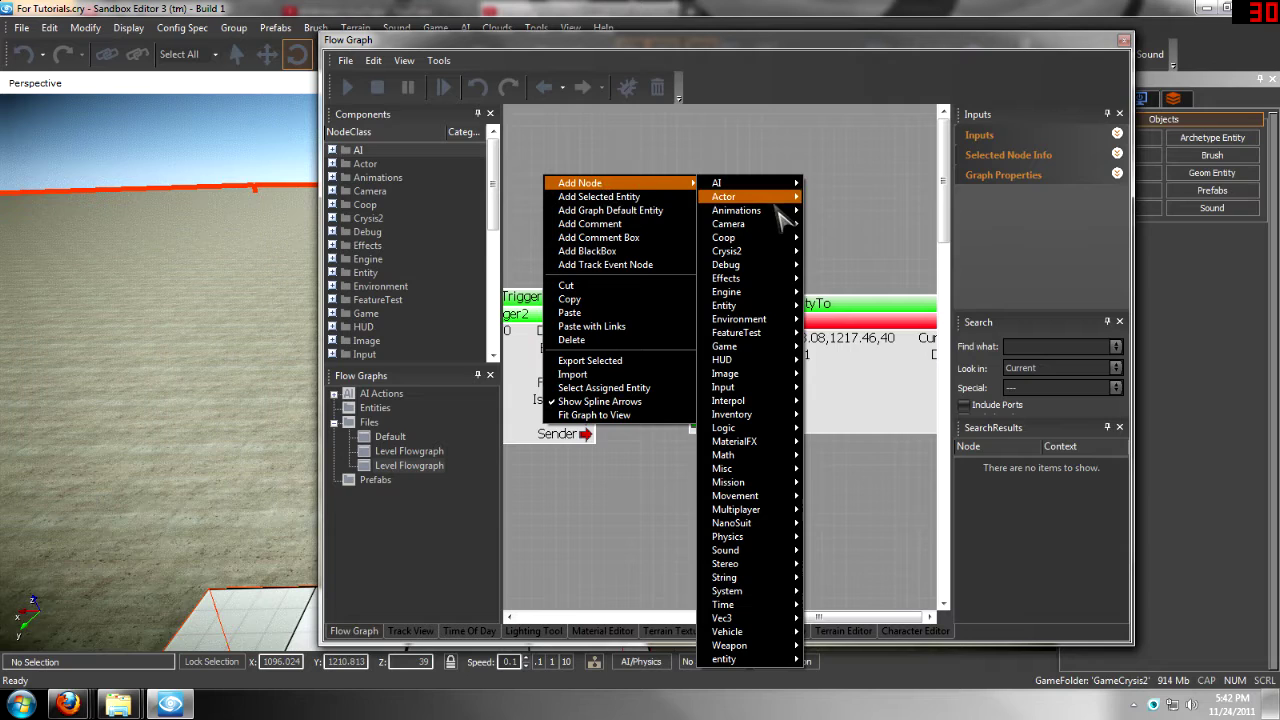
mouse_move(776, 203)
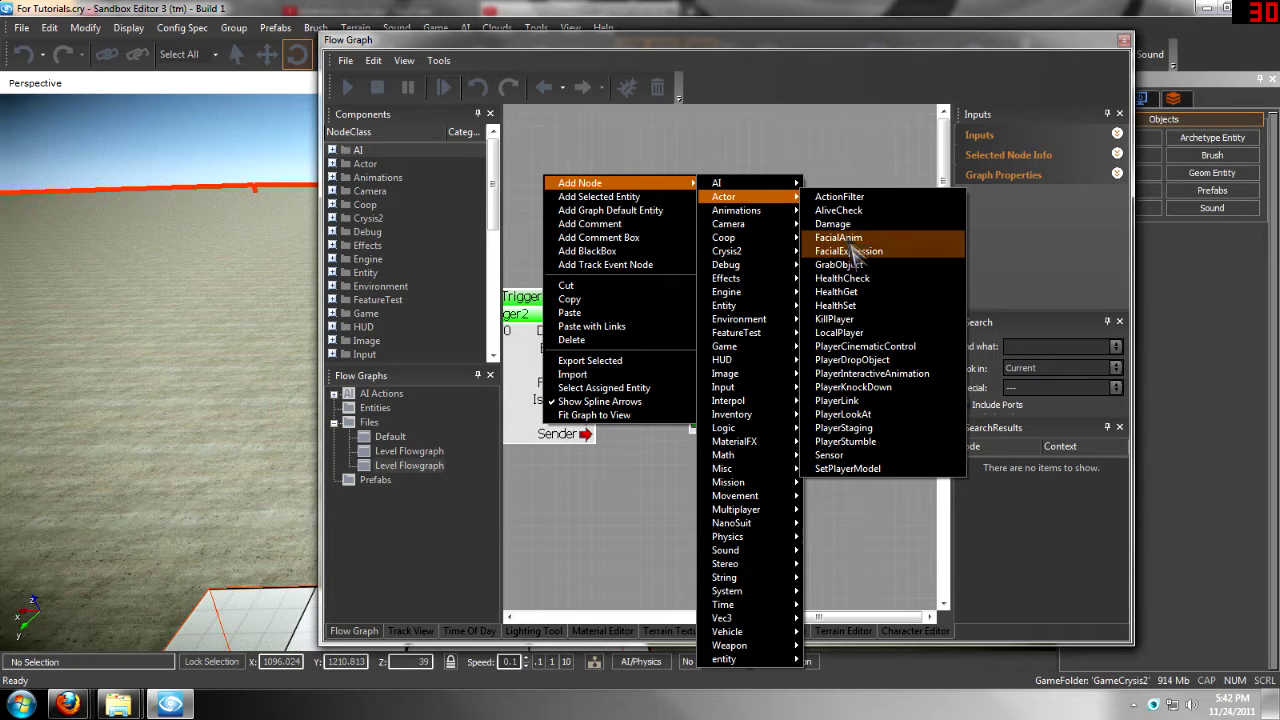
click(857, 337)
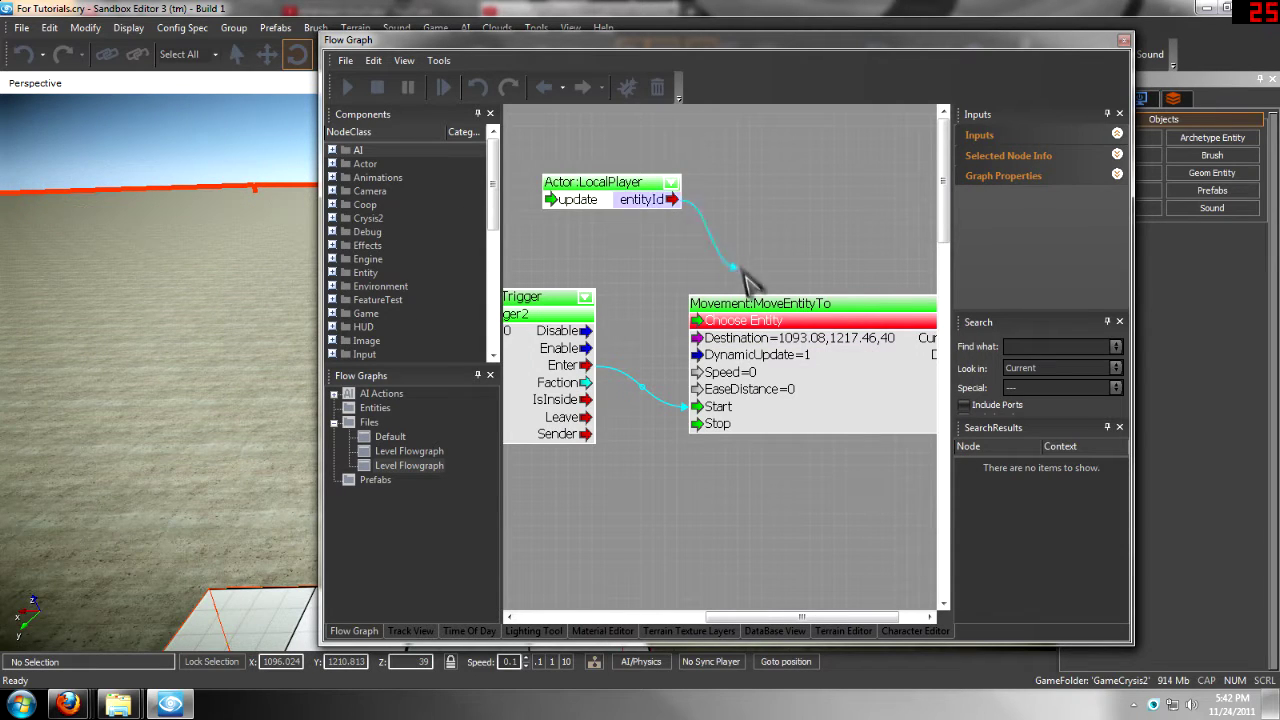
Link the LocalPlayer node's entityId output to the MoveEntityTo node's entity input and place the LocalPlayer node just above the AreaTrigger node
drag(705, 330, 703, 322)
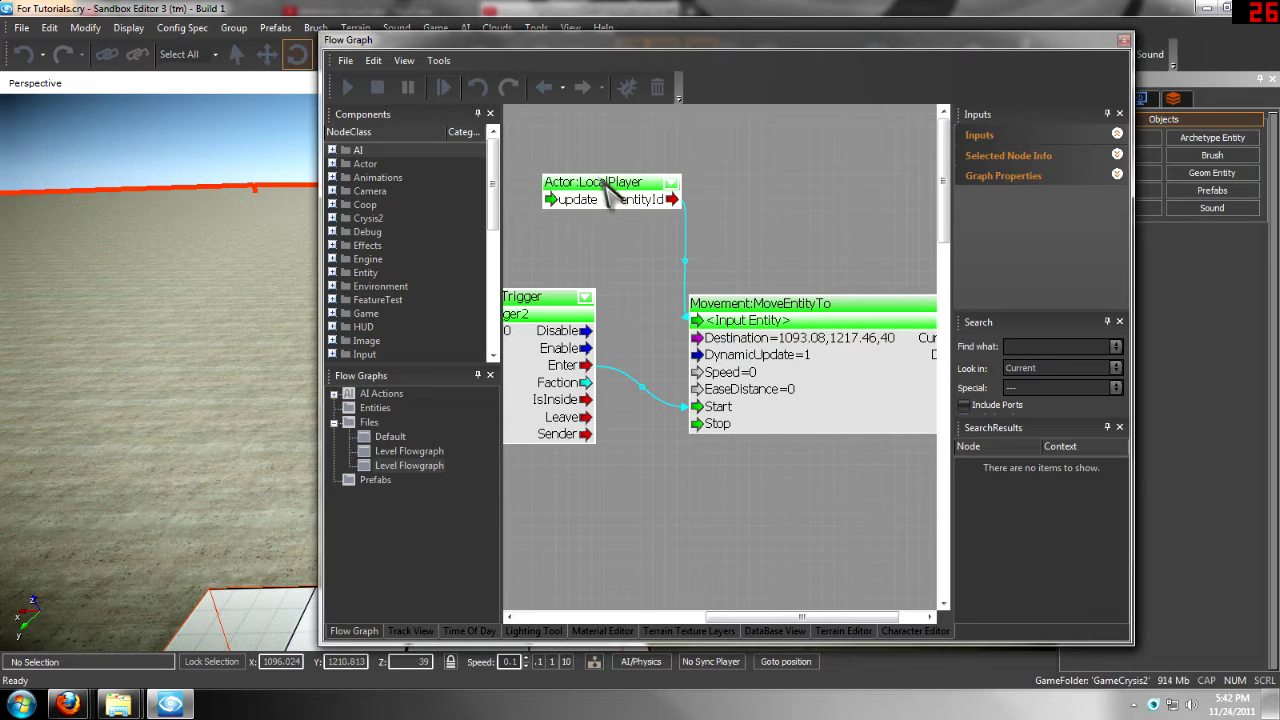
drag(604, 180, 522, 210)
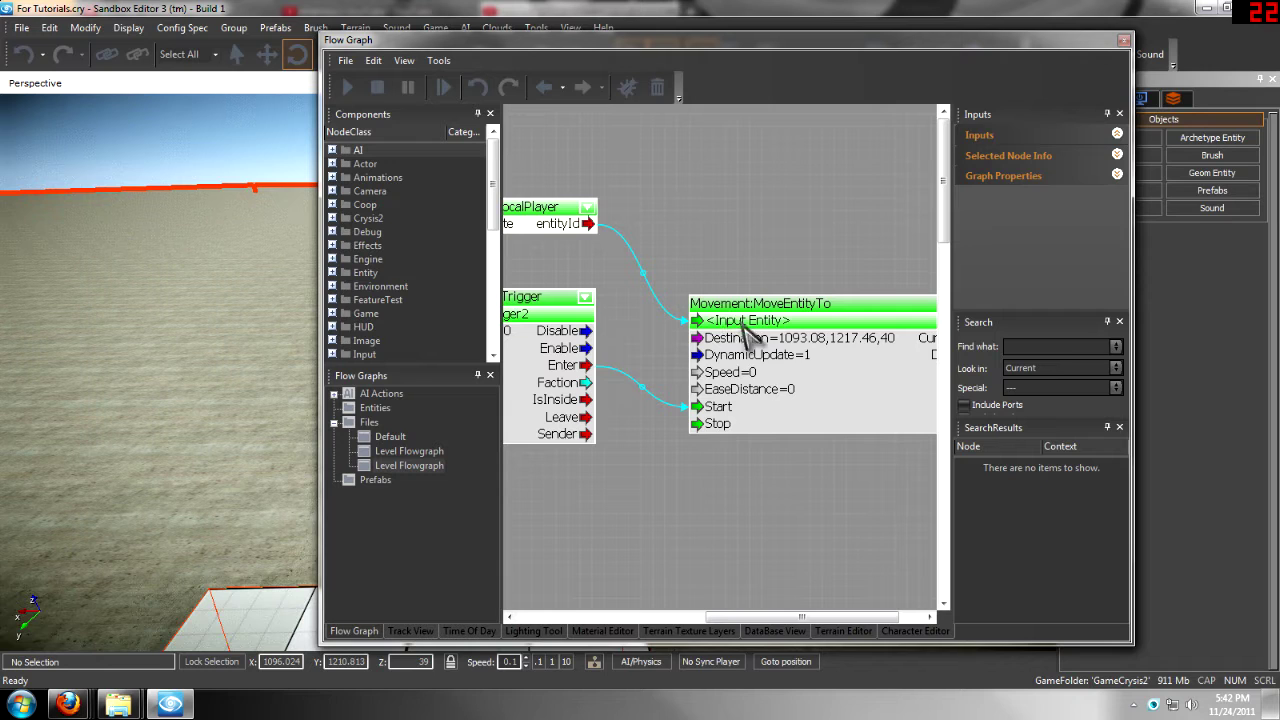
scroll(720, 491, down, 3)
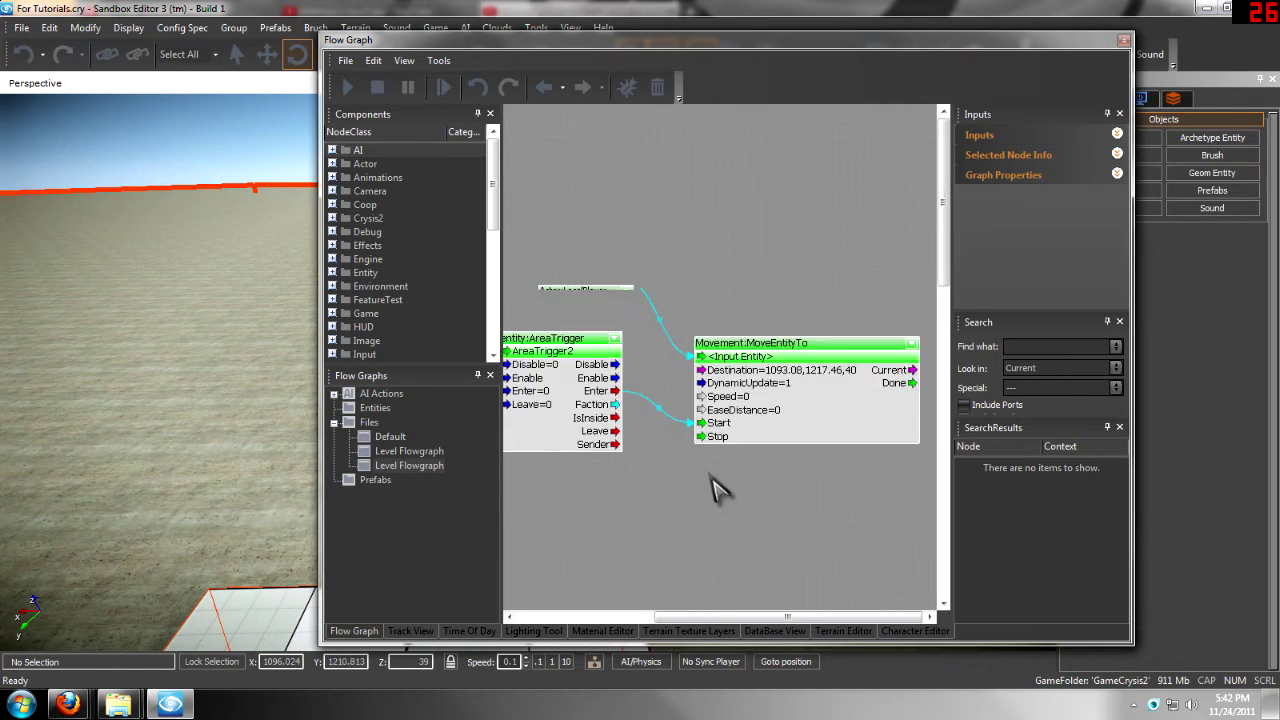
drag(597, 310, 595, 335)
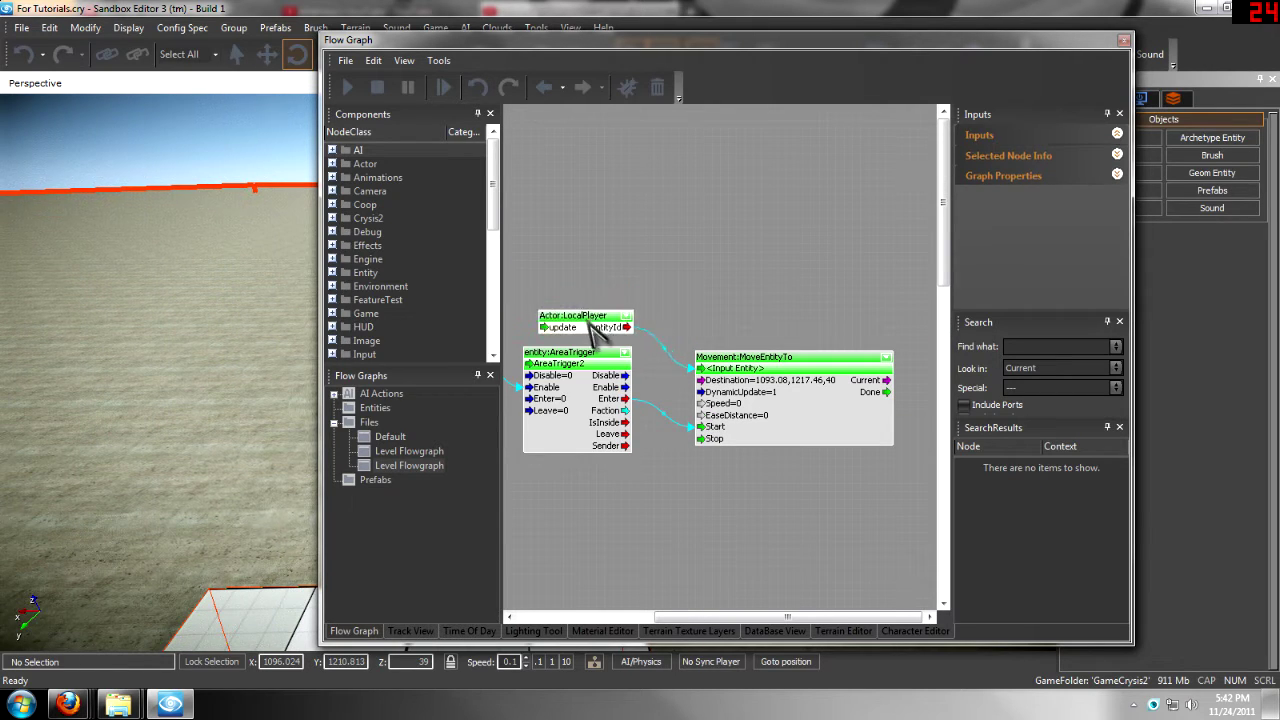
scroll(757, 443, down, 3)
scroll(764, 449, up, 2)
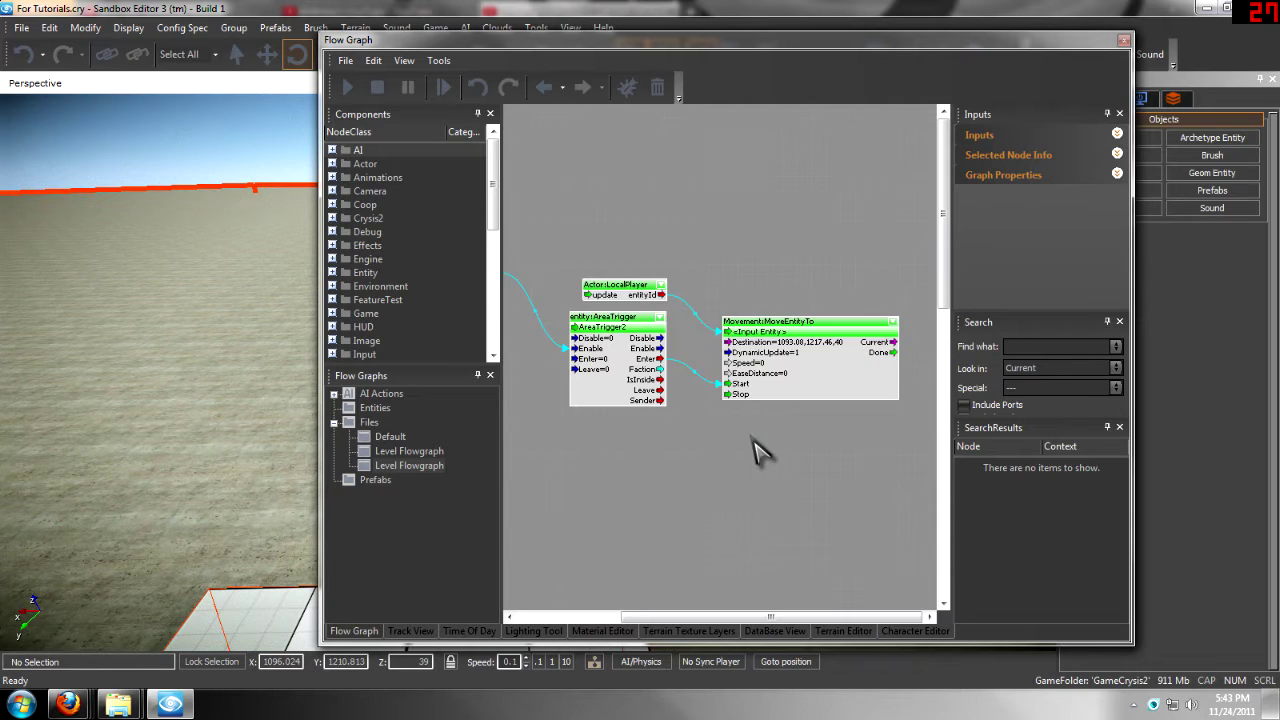
scroll(740, 365, up, 2)
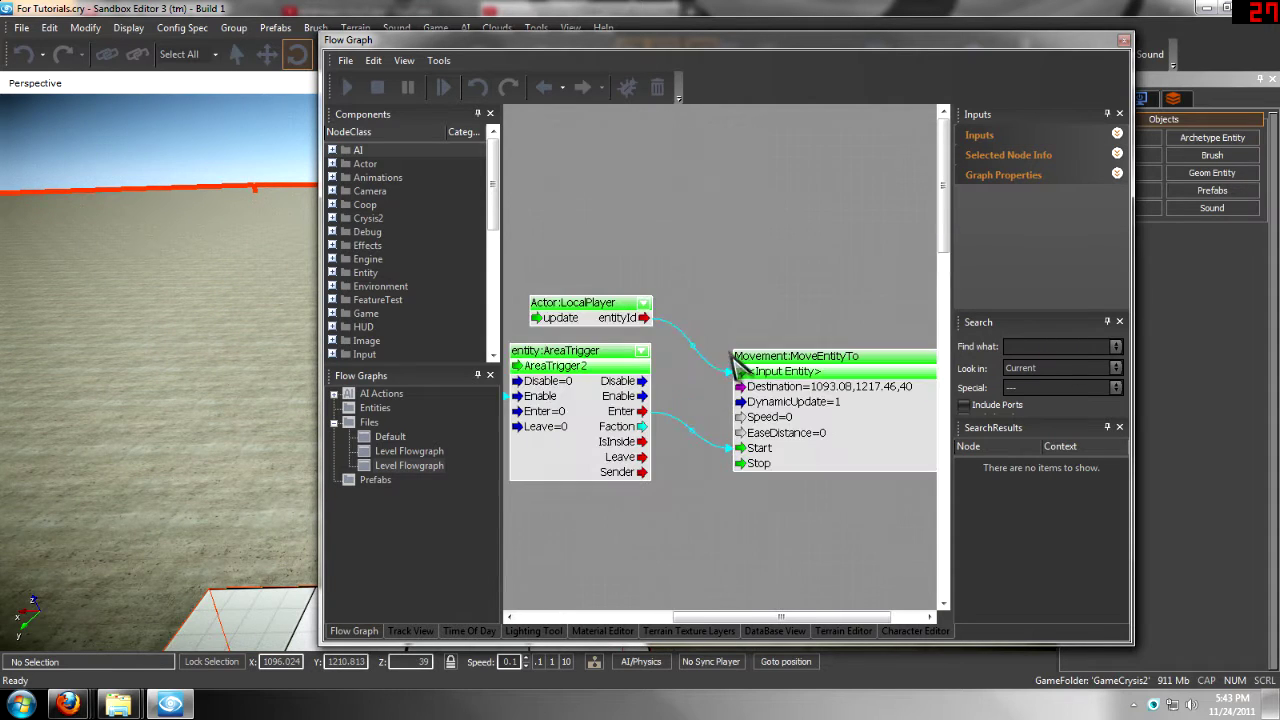
Disable the sound and test the area trigger in game mode by walking onto the platform, with the Flow Graph window moved aside
drag(721, 43, 1279, 27)
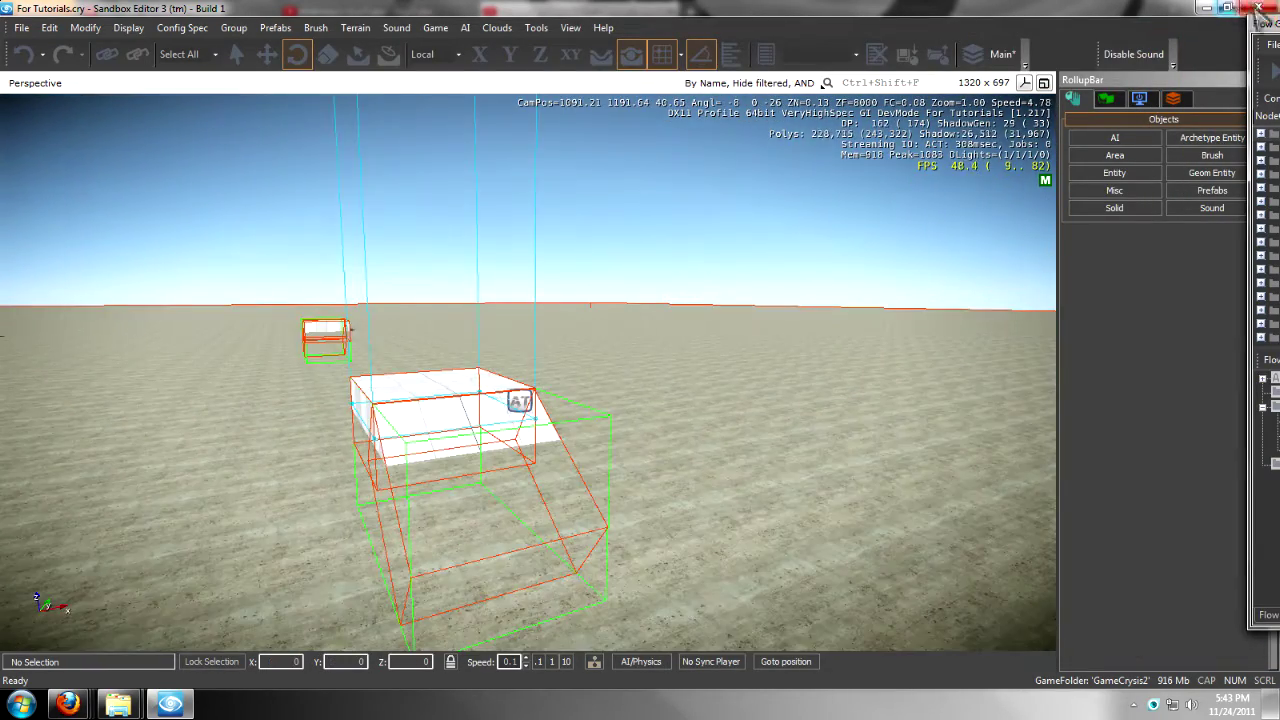
click(1133, 54)
key(ctrl+g)
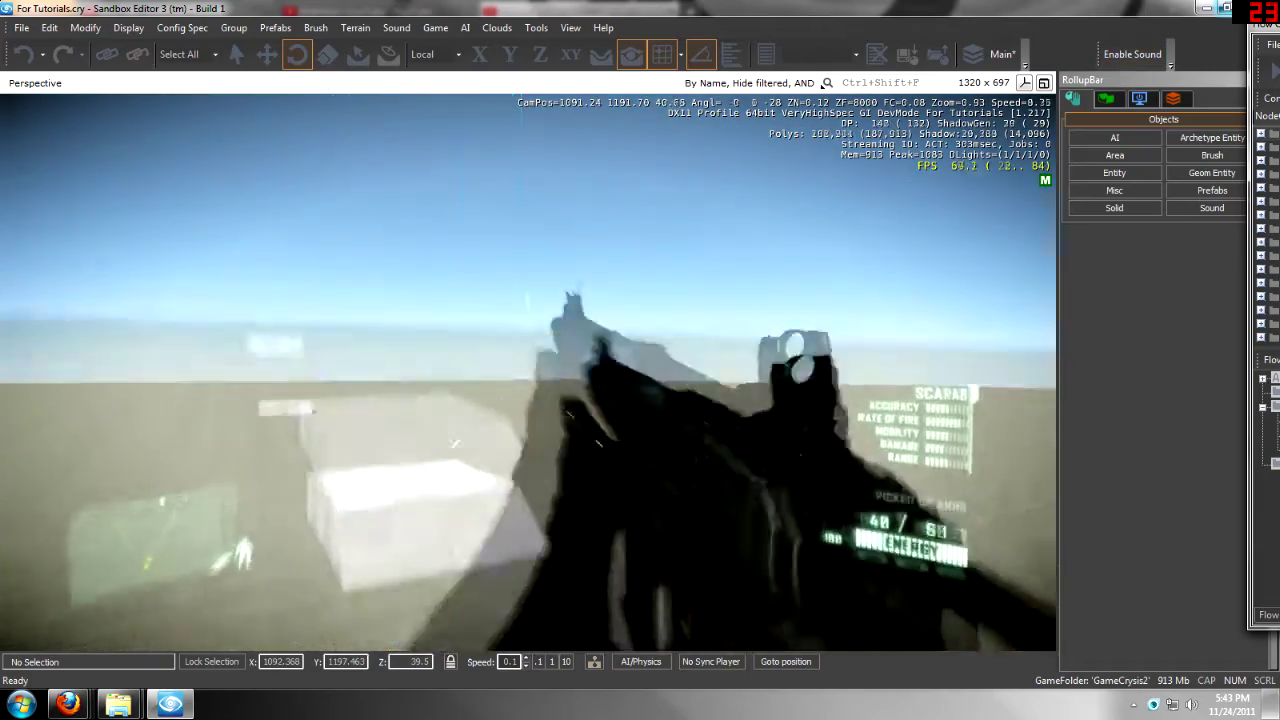
key(w)
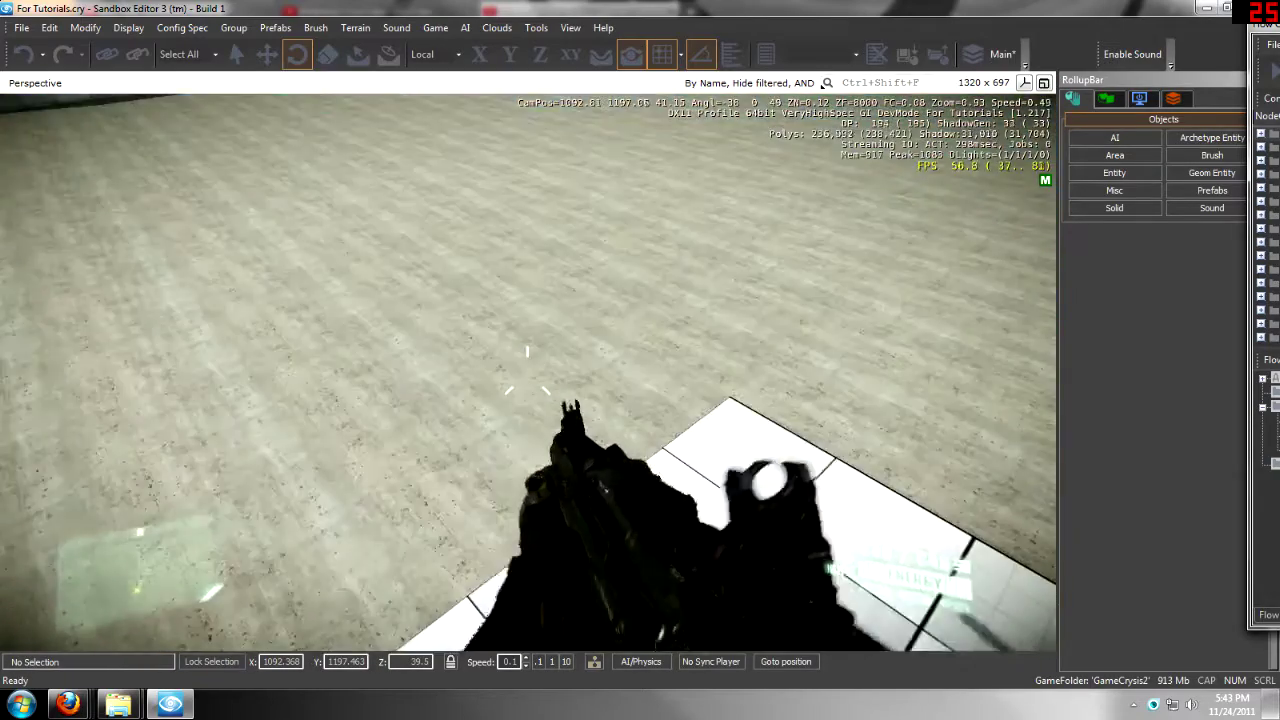
key(Escape)
key(s)
mouse_move(592, 563)
right_down()
mouse_move(584, 556)
mouse_move(602, 566)
right_up()
key(w)
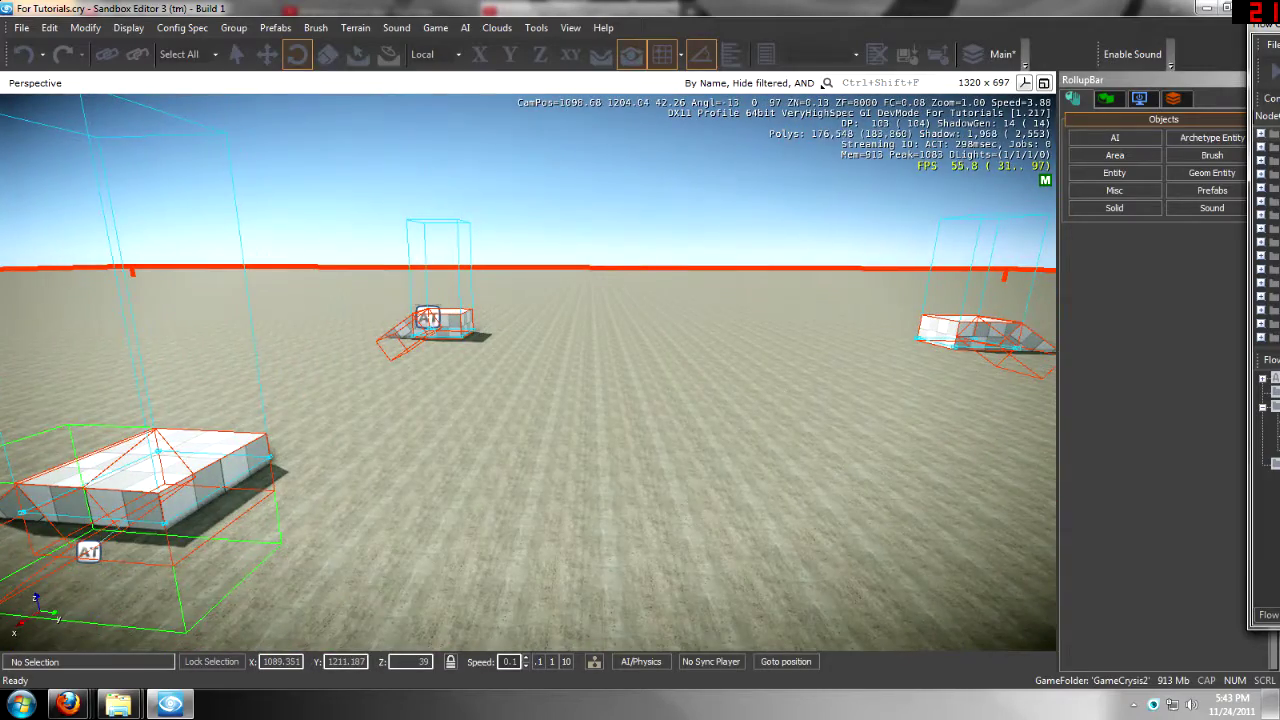
Bring the Flow Graph window back and edit the Speed value of the MoveEntityTo node
drag(1279, 24, 774, 41)
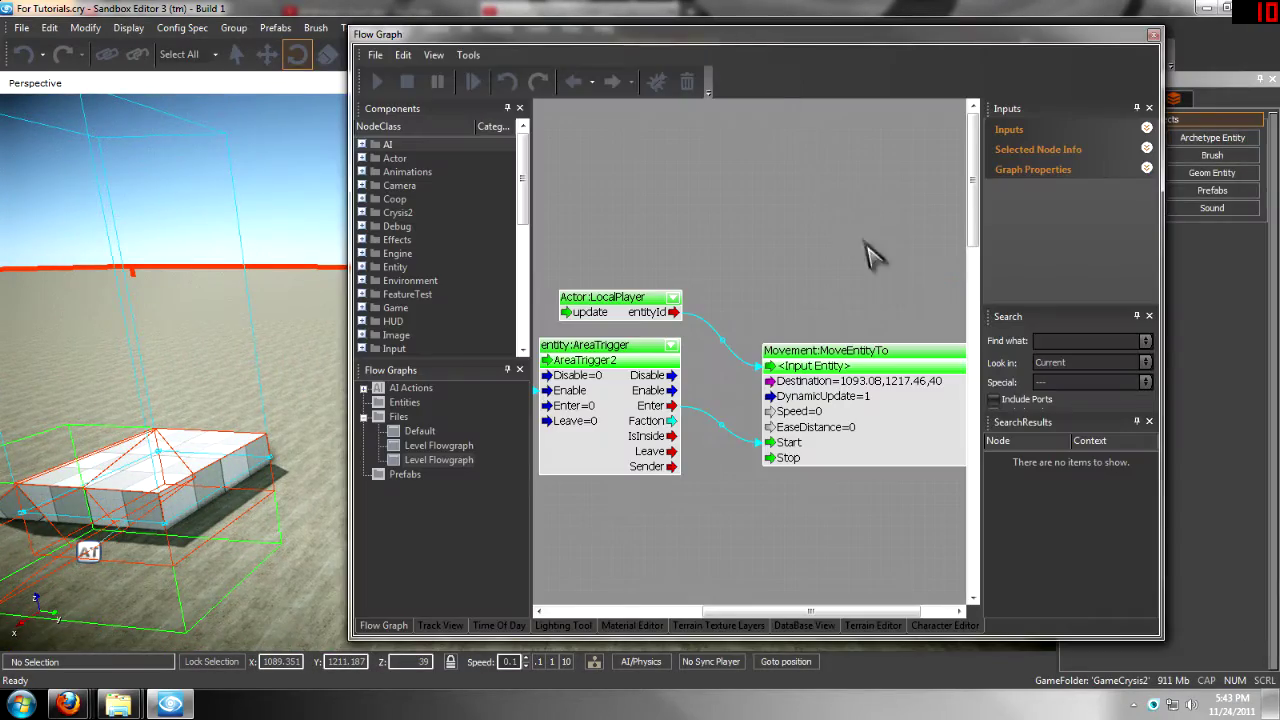
click(822, 428)
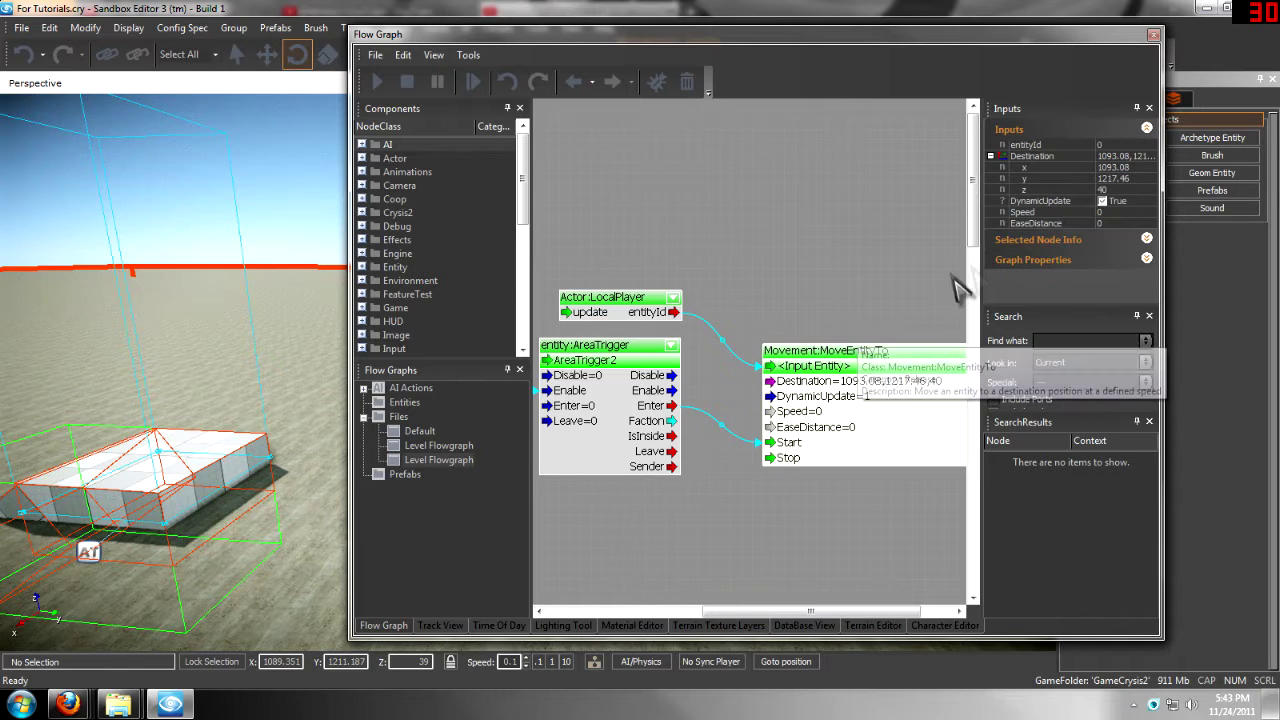
click(1118, 212)
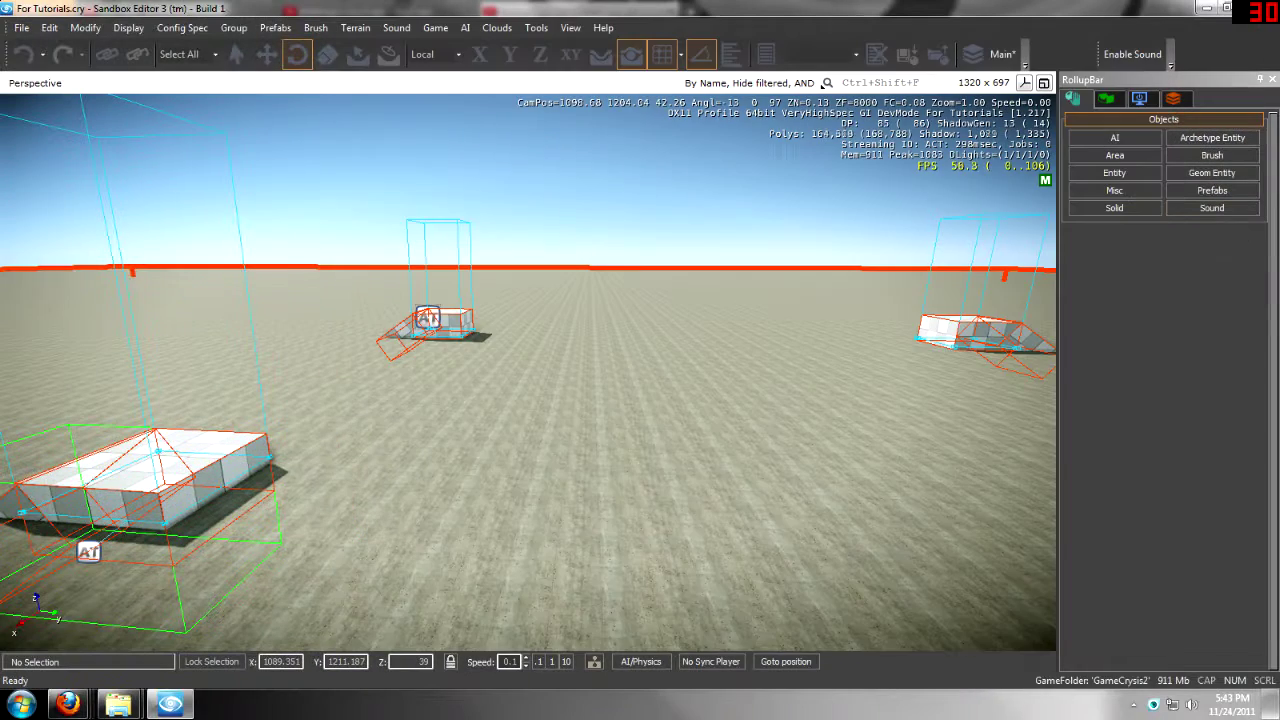
Test the edited movement speed in game mode, following the player's path from the trigger platform to the destination platform
mouse_move(806, 360)
right_down()
mouse_move(840, 357)
mouse_move(818, 354)
right_up()
key(w)
key(ctrl+g)
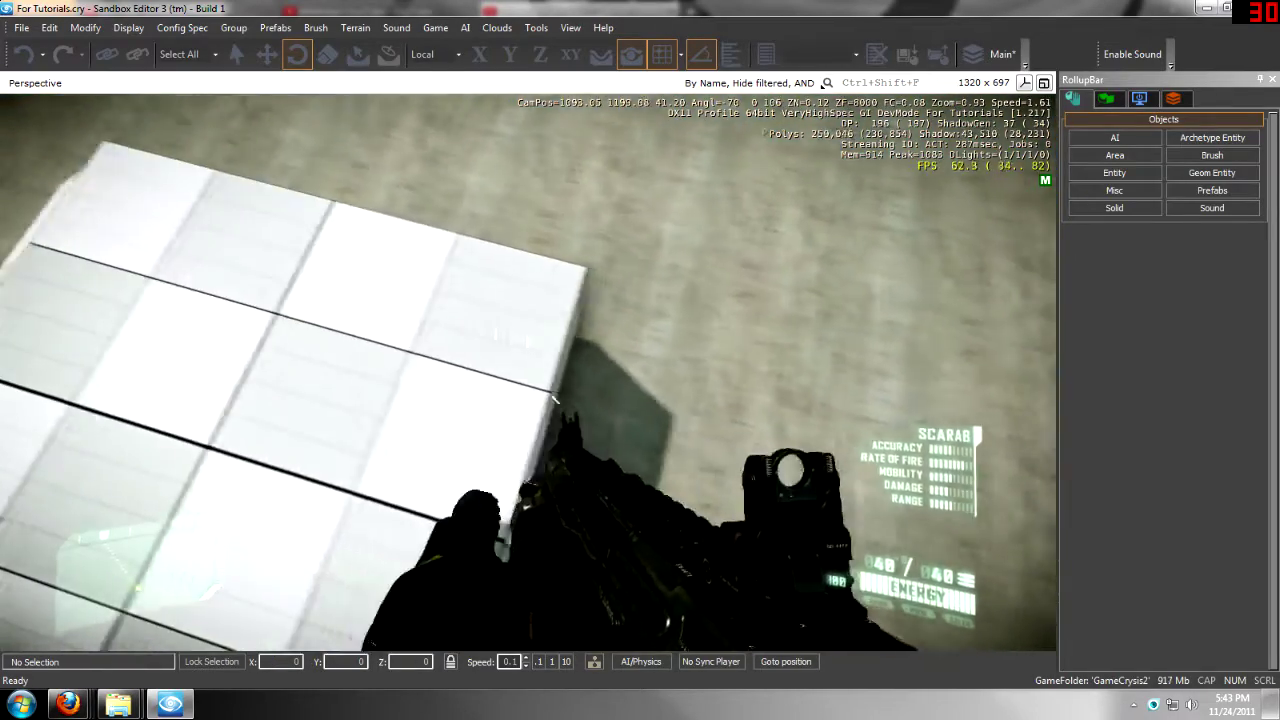
key(F1)
key(w)
key(F1)
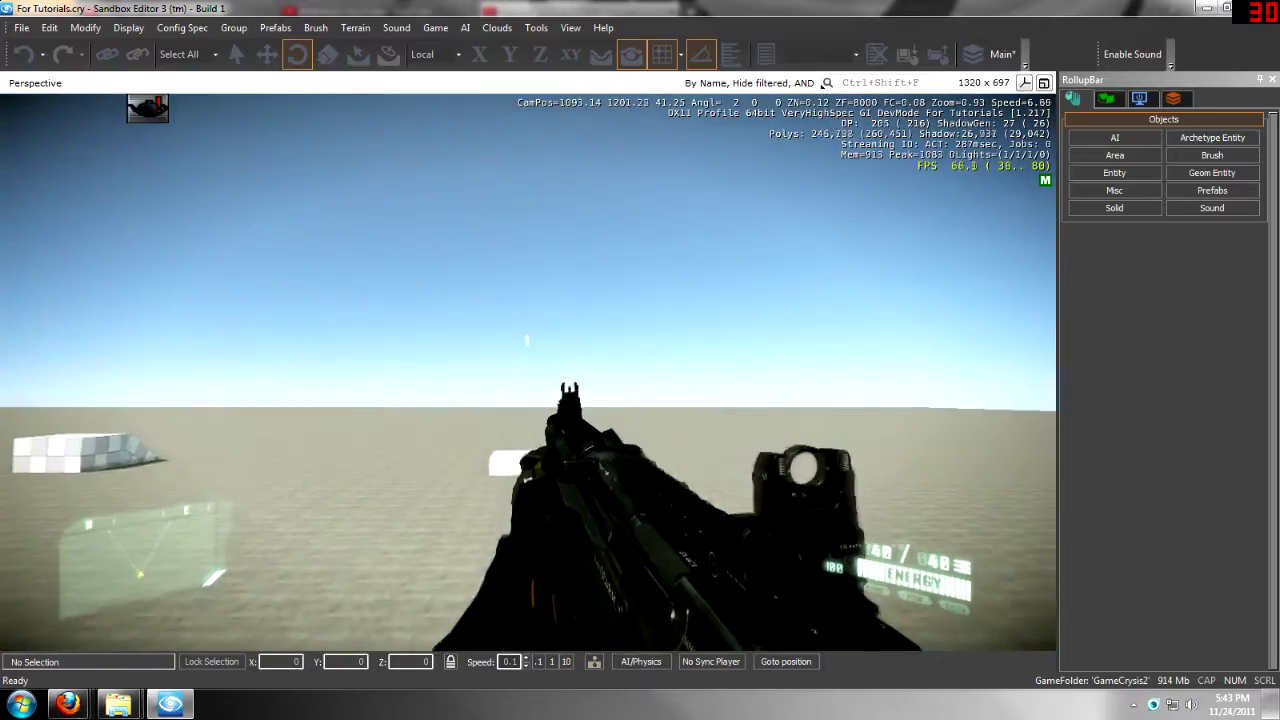
key(w)
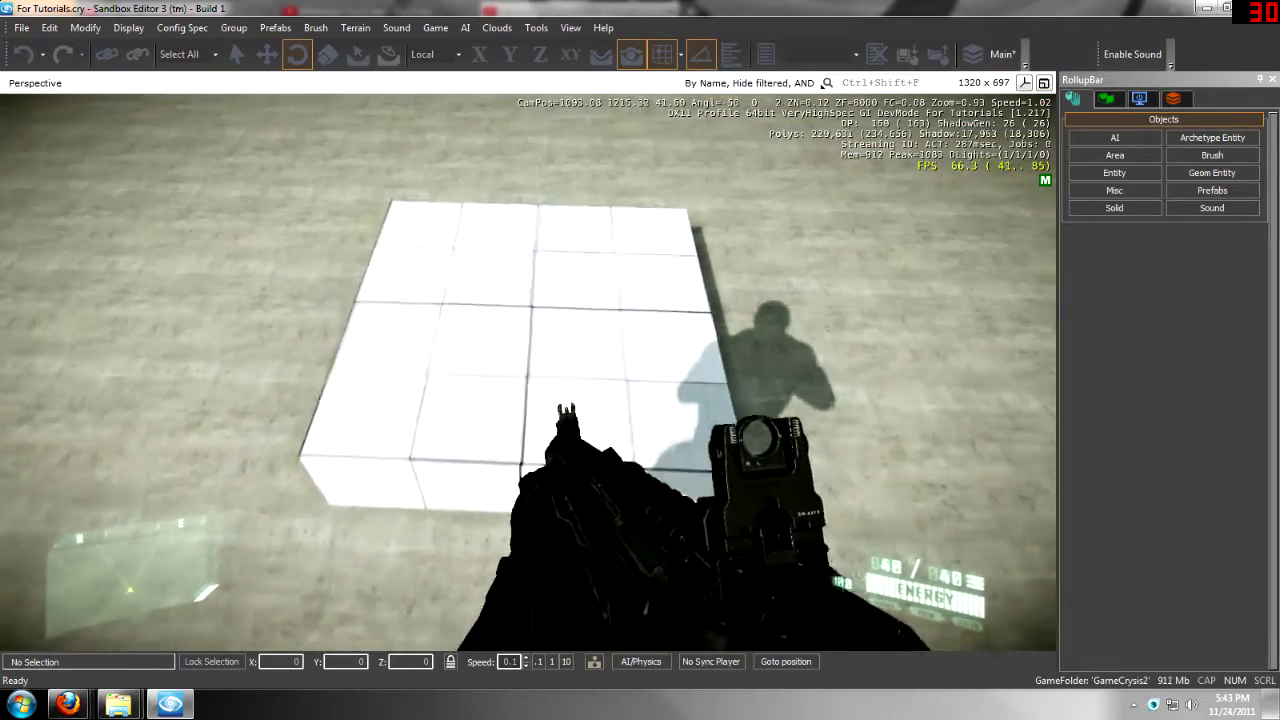
key(w)
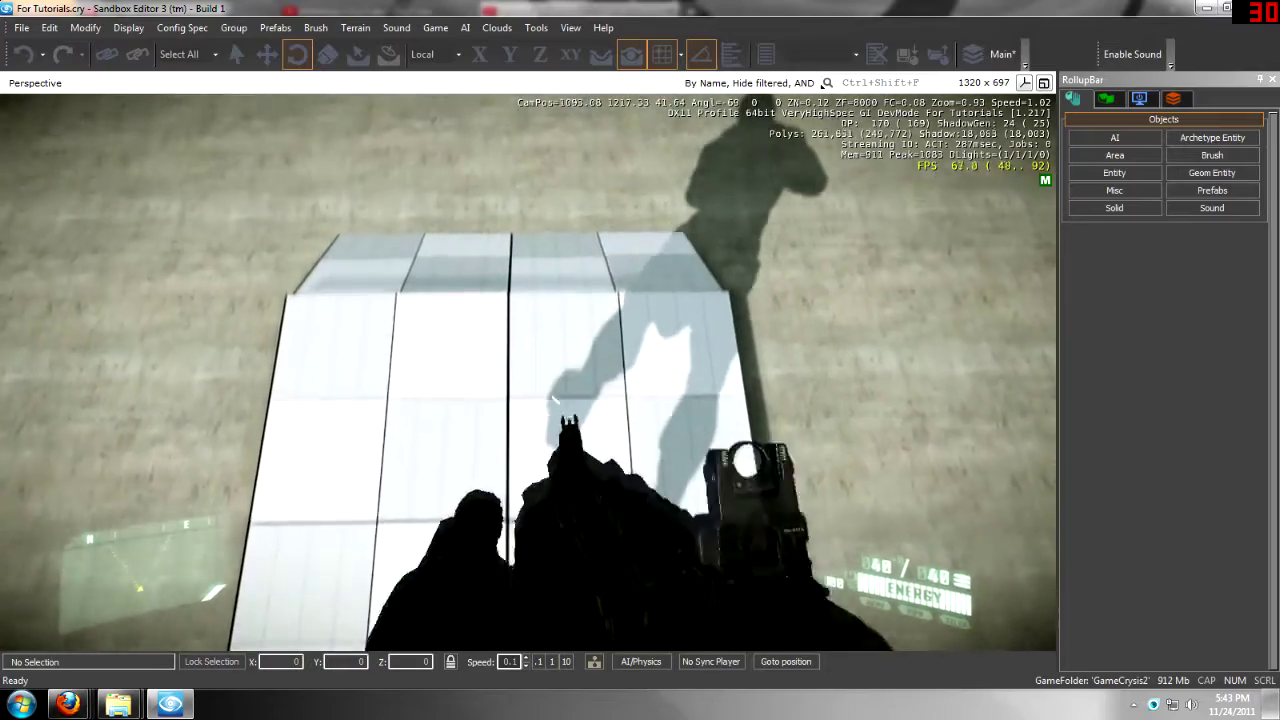
key(w)
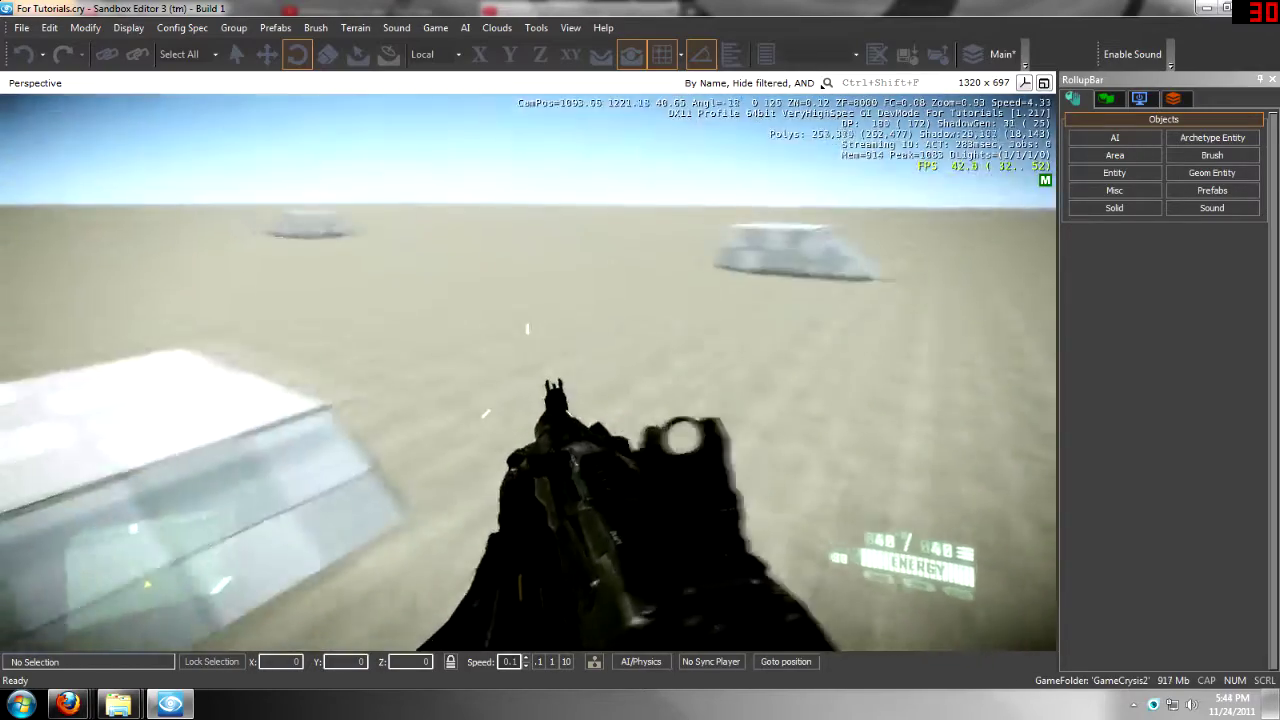
key(Escape)
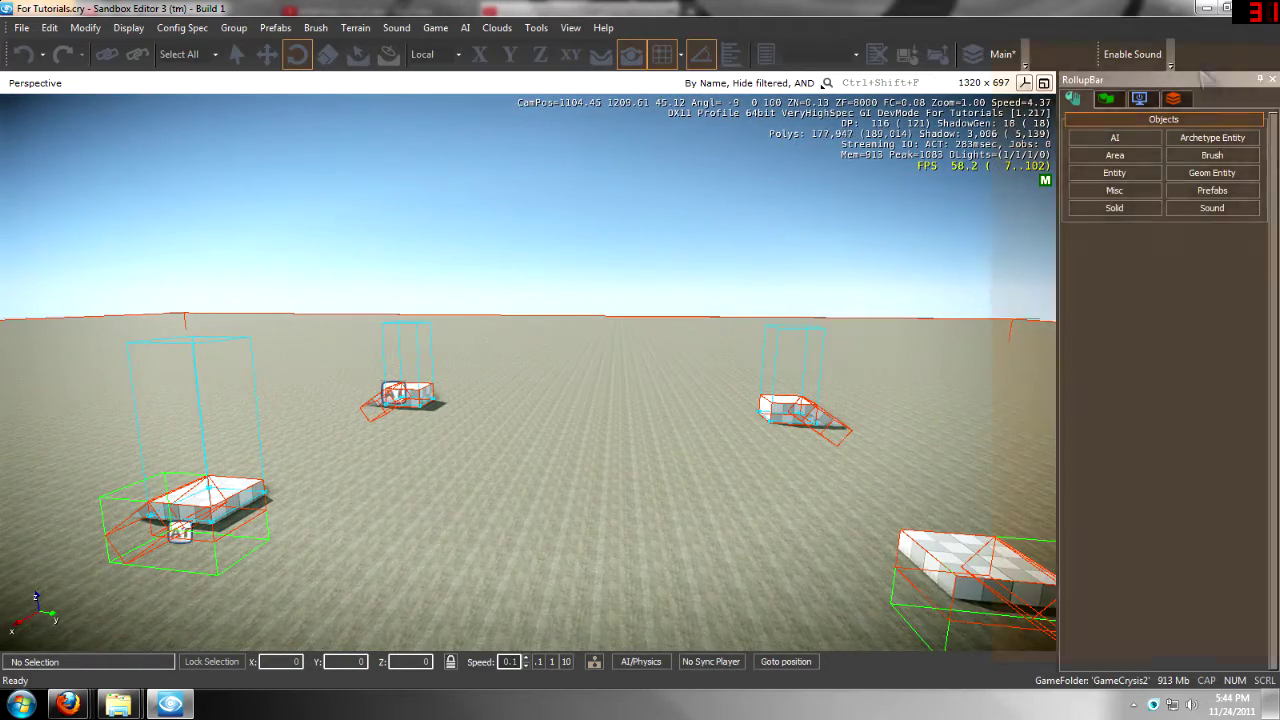
Run game mode once more, step onto the trigger platform and look back from beyond the destination platform
drag(1204, 72, 644, 57)
right_drag(200, 400, 170, 435)
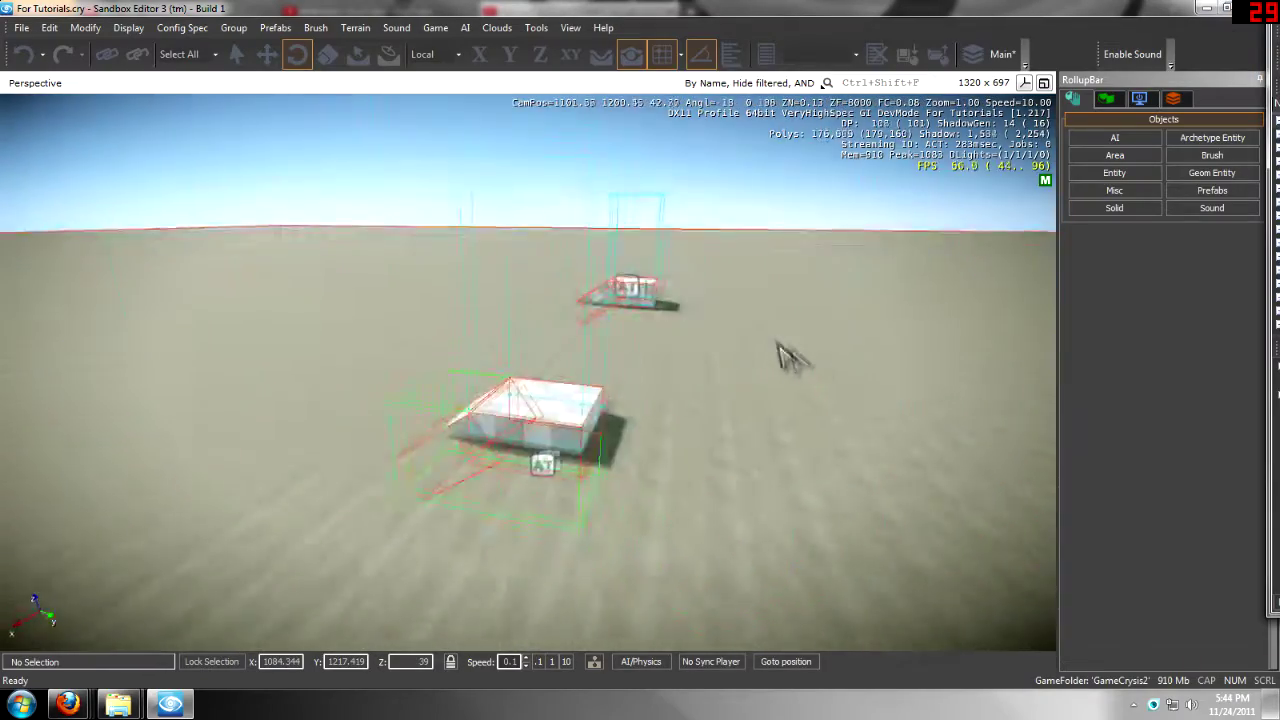
key(ctrl+g)
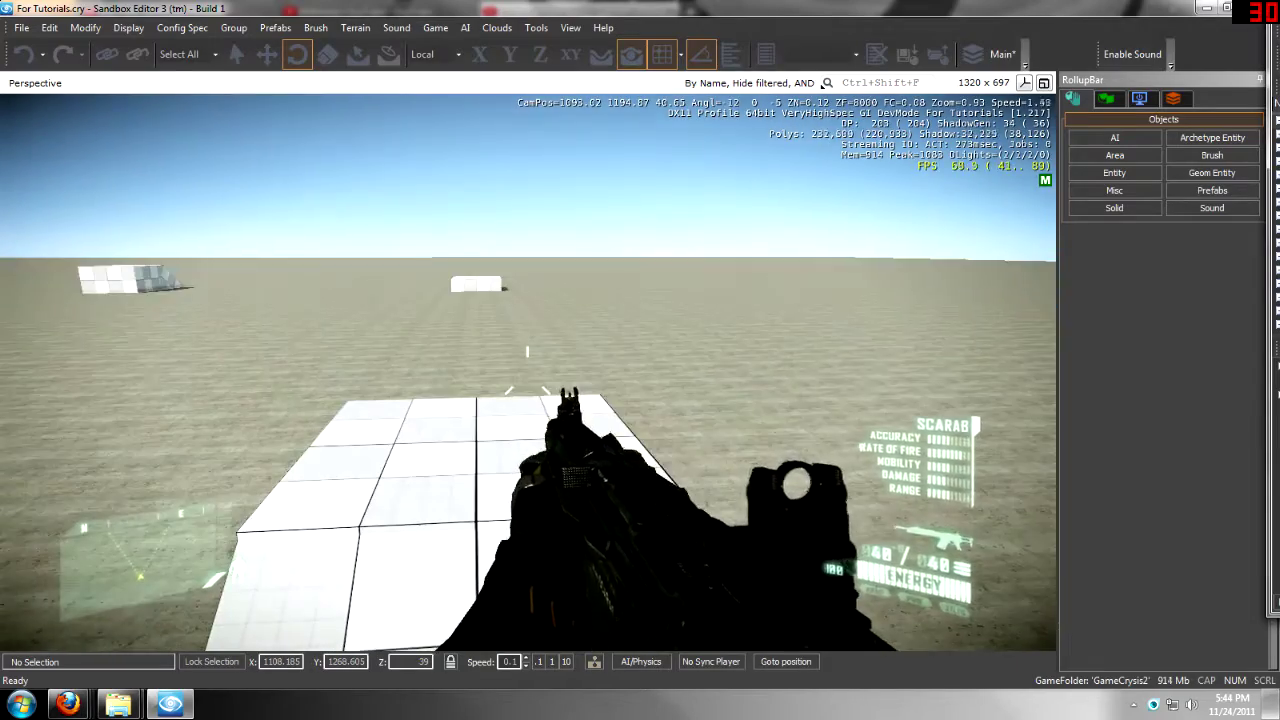
key(w)
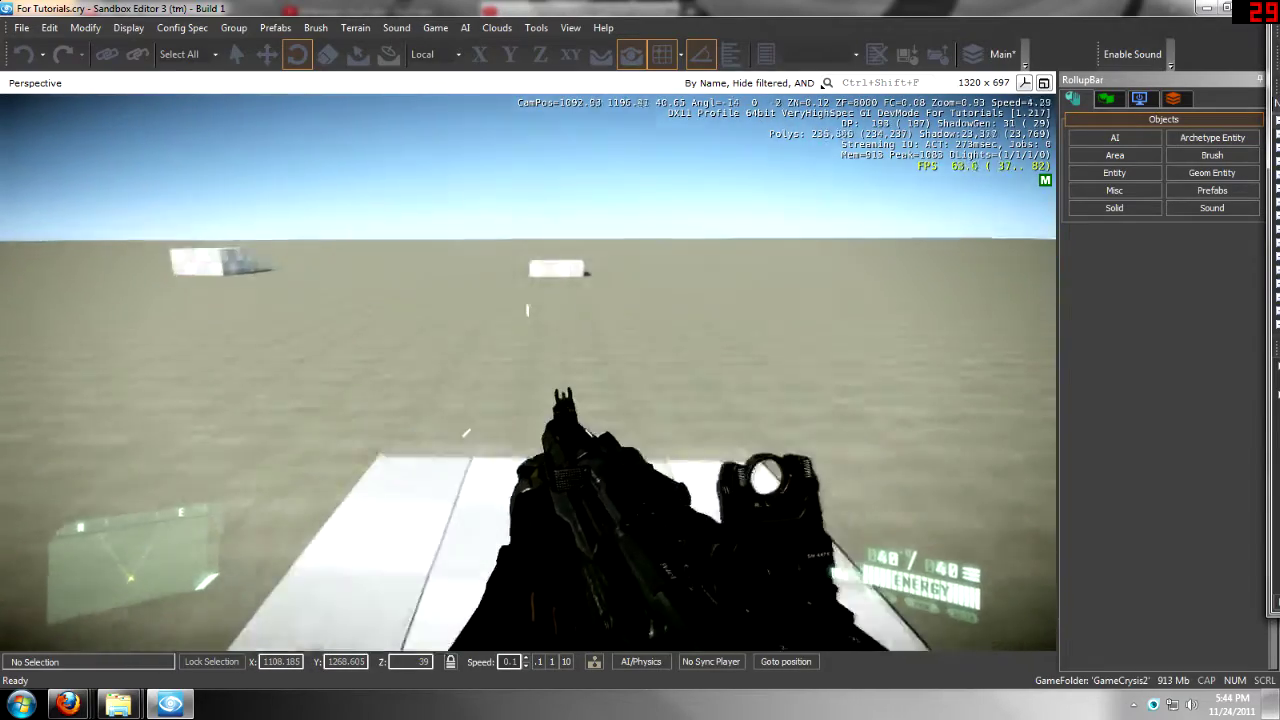
key(s)
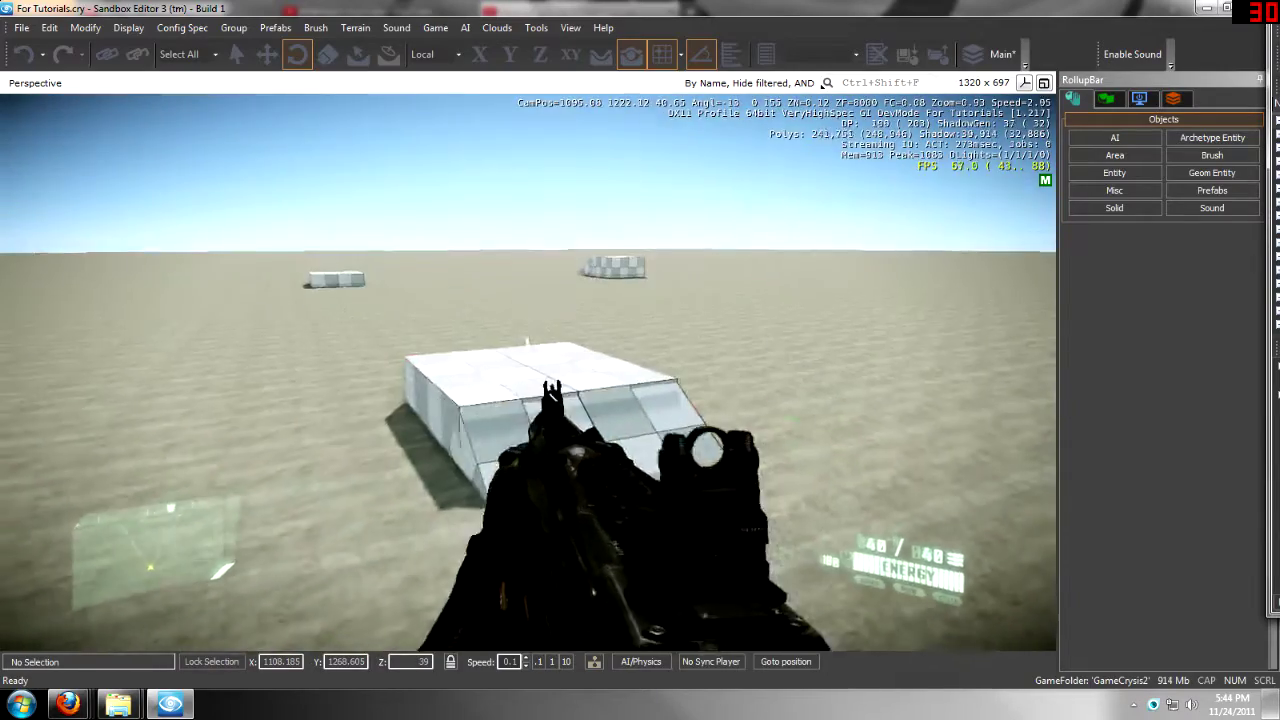
key(Escape)
Examine the layout of the platforms and their area triggers in the perspective view, from the trigger platform across to the destination platform
key(s)
right_drag(748, 354, 755, 368)
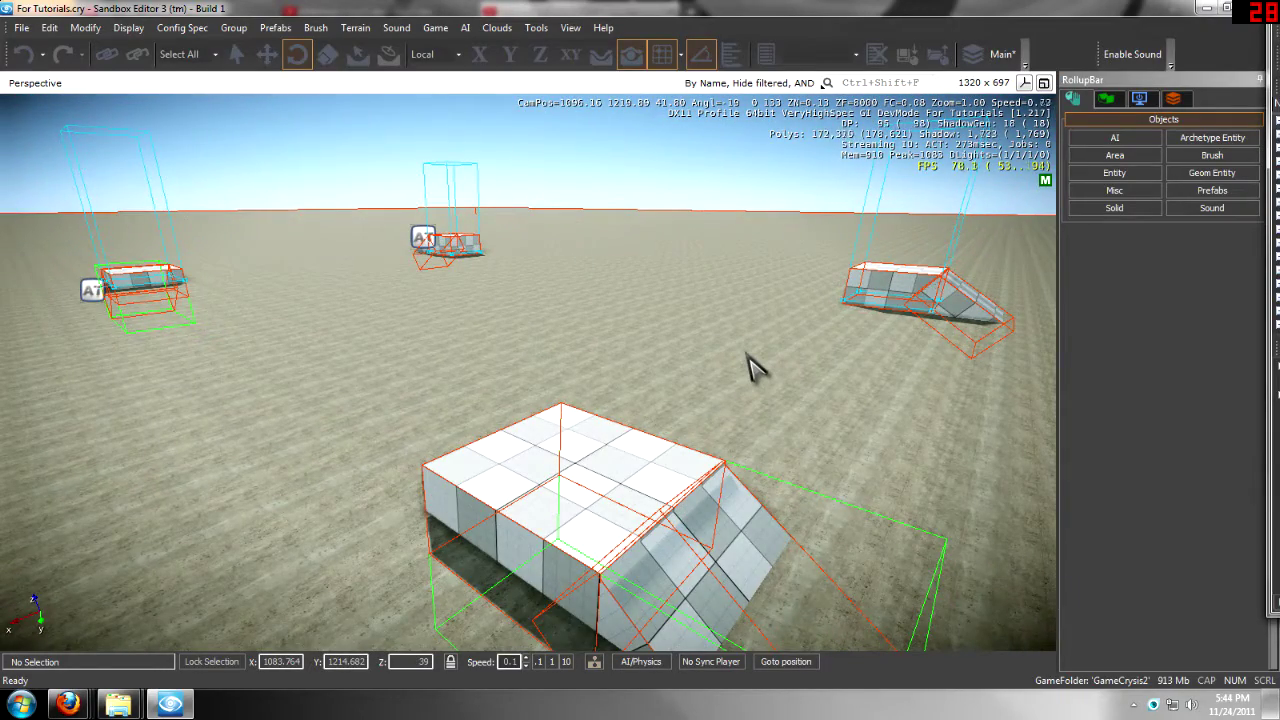
key(s)
right_drag(746, 370, 752, 382)
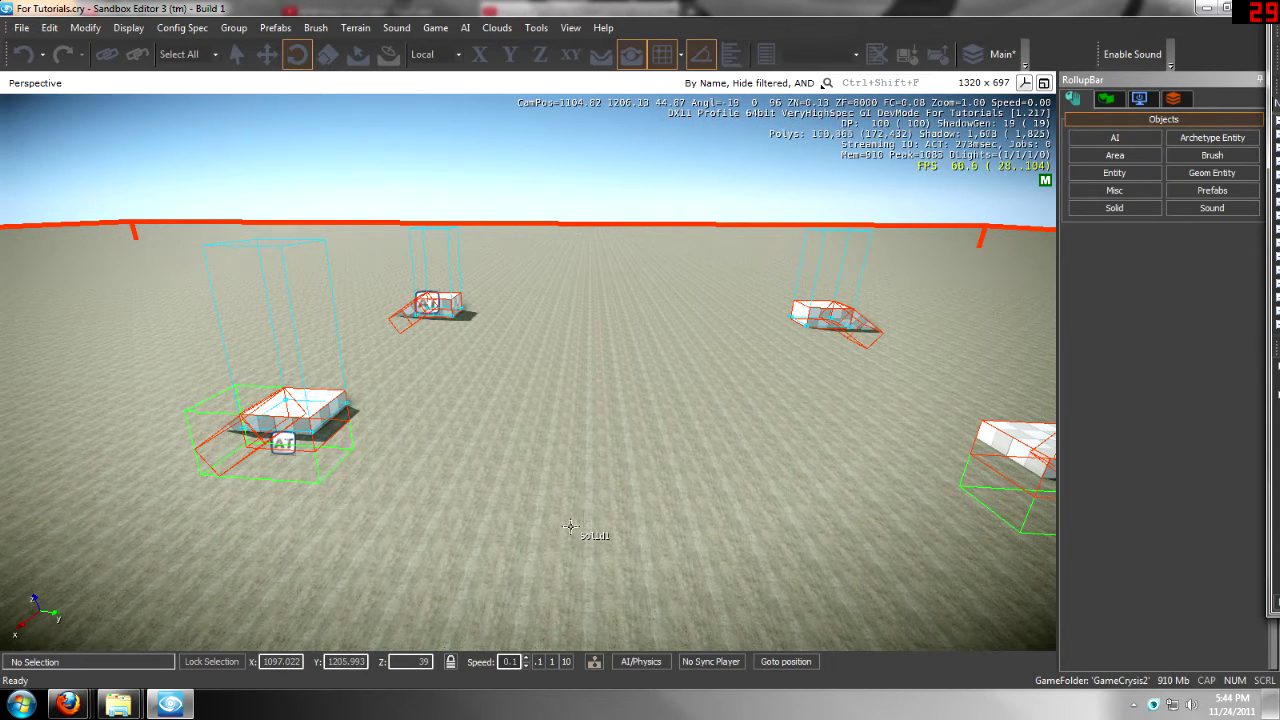
mouse_move(491, 566)
right_down()
mouse_move(493, 552)
mouse_move(514, 571)
mouse_move(497, 550)
right_up()
key(a)
key(w)
key(d)
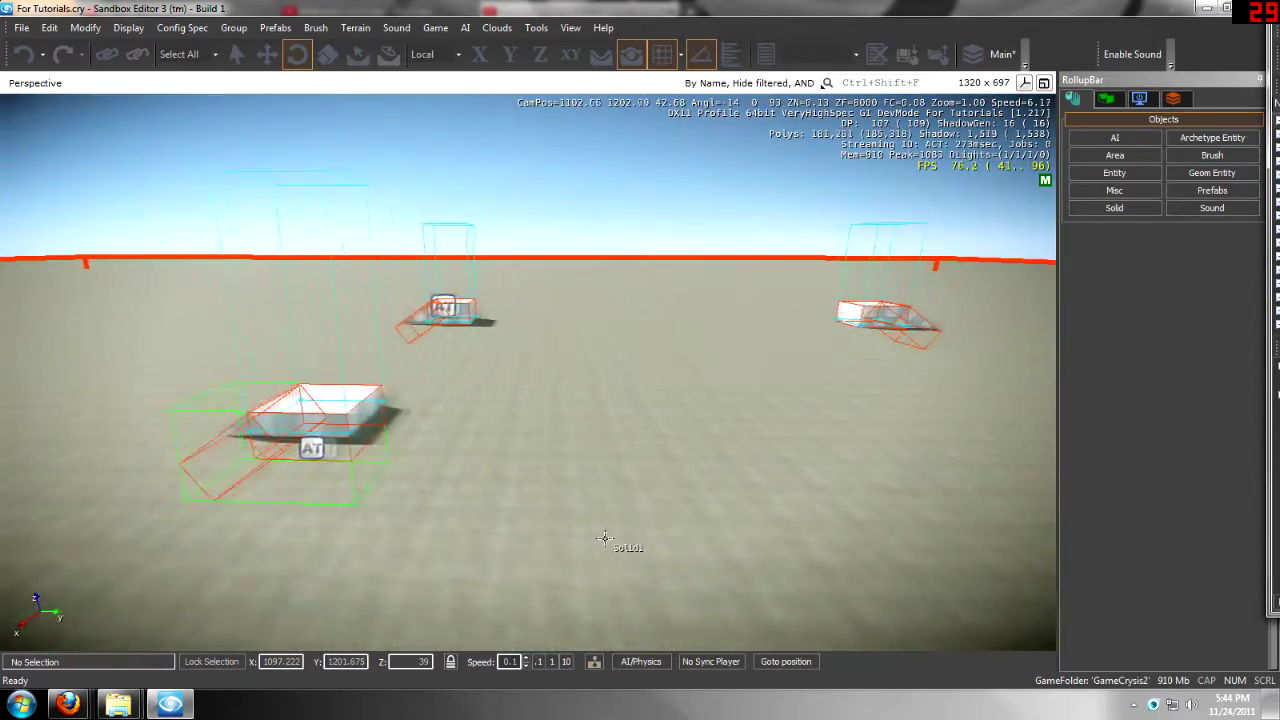
key(d)
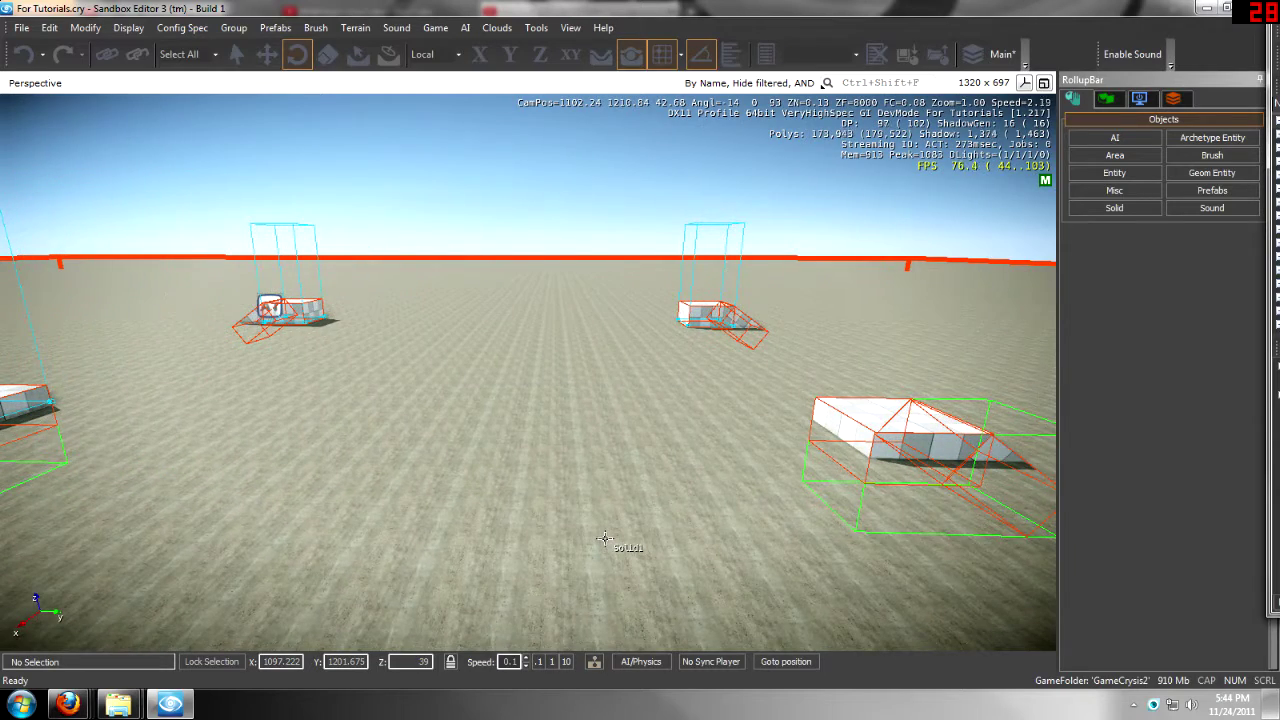
key(d)
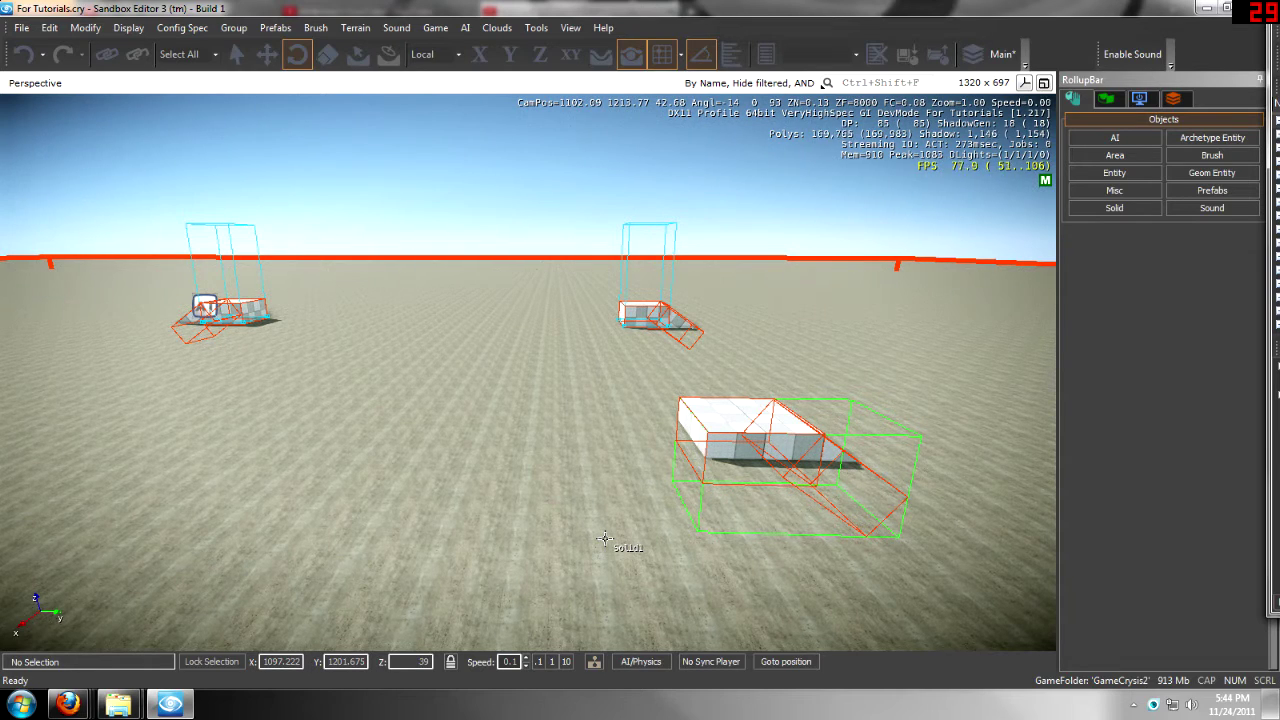
key(d)
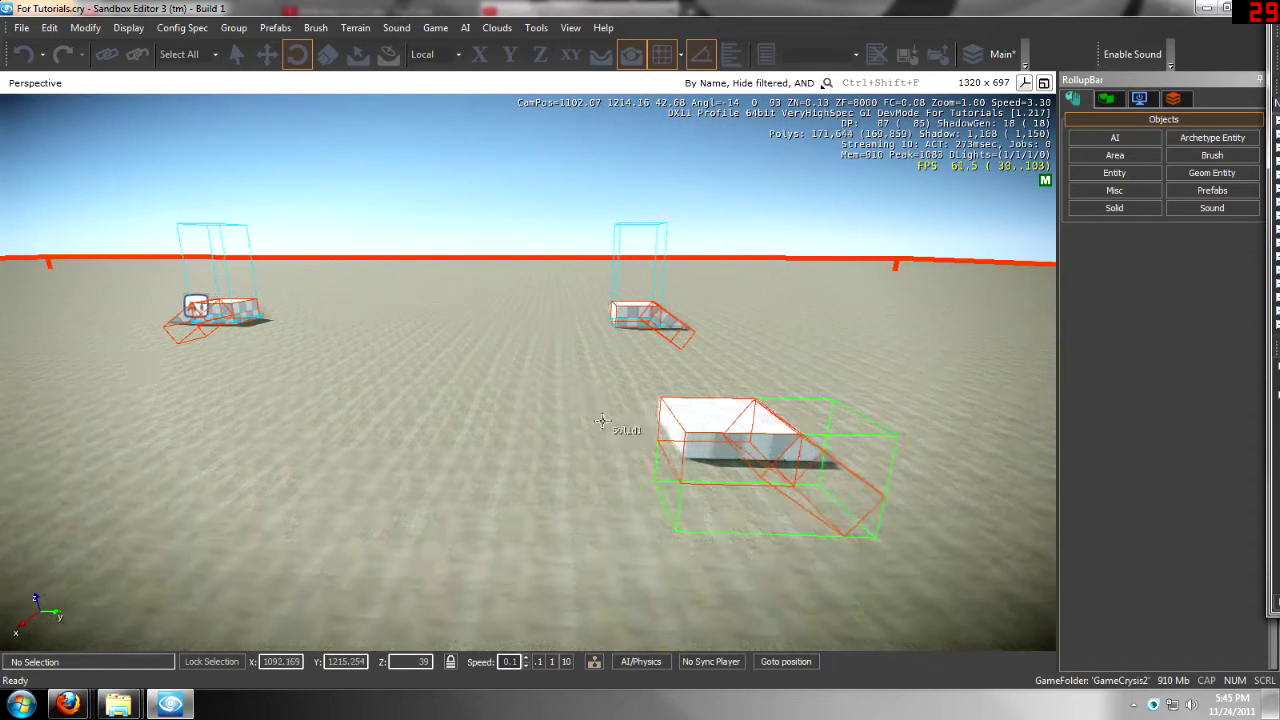